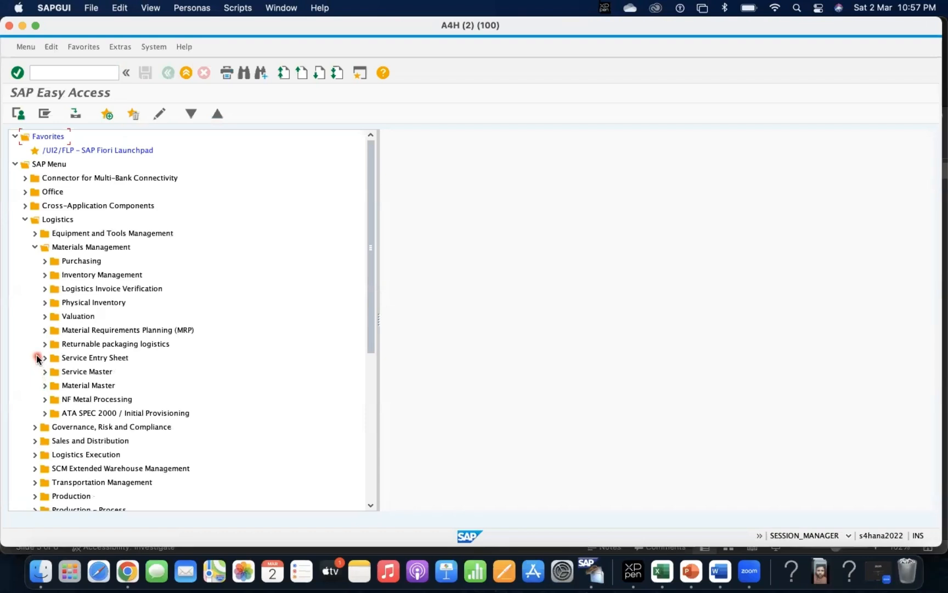
Expand Purchasing, Master Data, Quota Arrangement and its List Displays folder, and look over the quota arrangement transactions
left_click(44, 261)
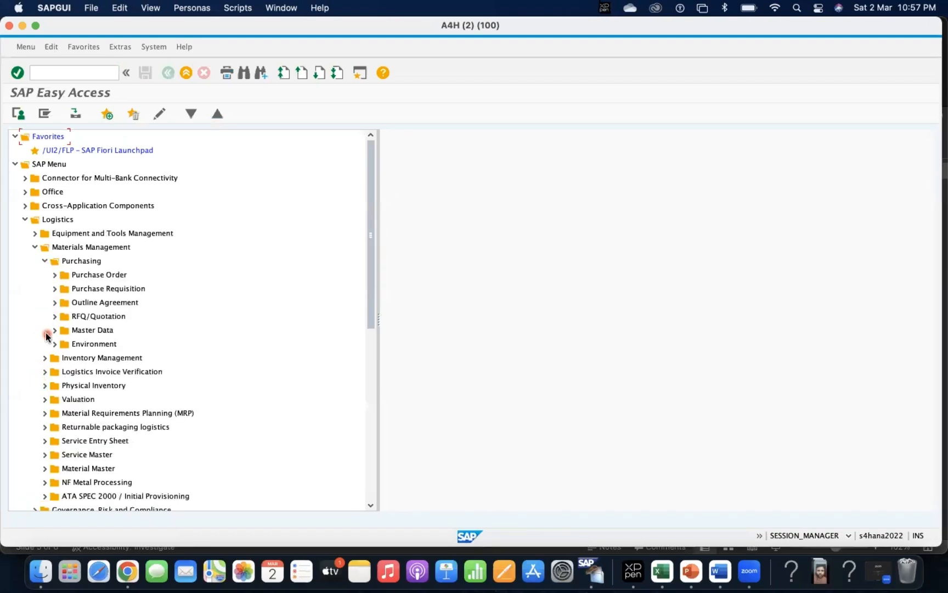
left_click(53, 331)
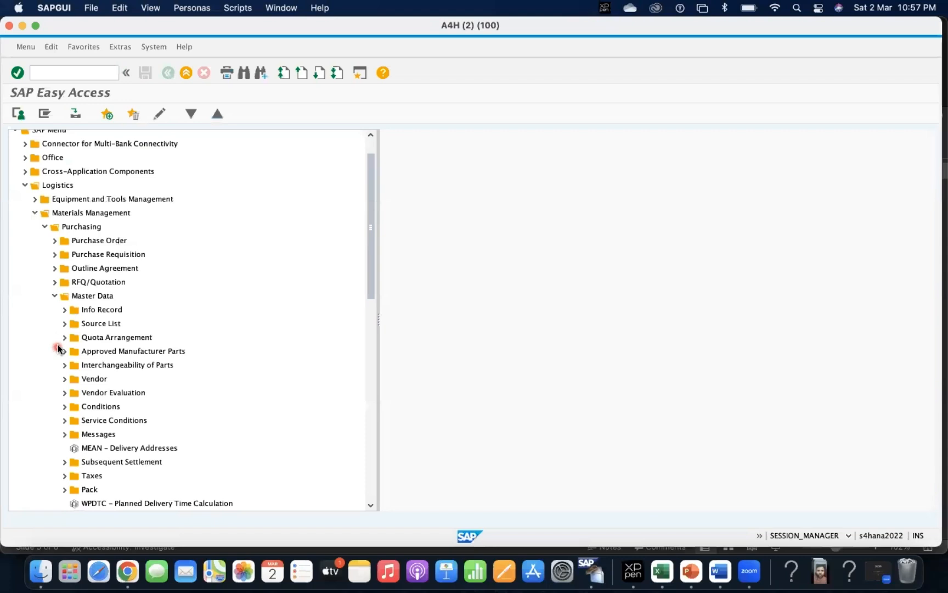
left_click(65, 337)
left_click(110, 351)
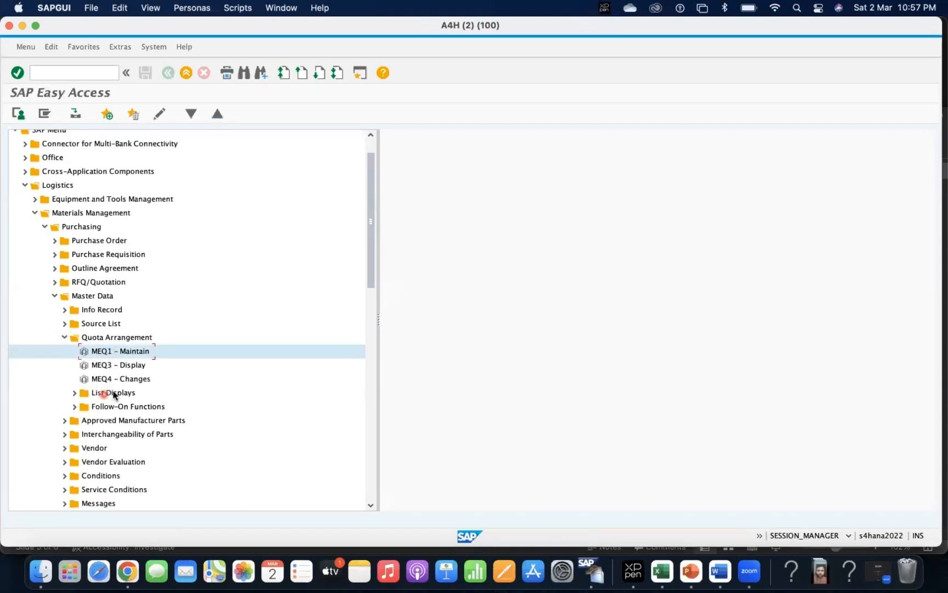
left_click(119, 380)
left_click(119, 354)
left_click(121, 366)
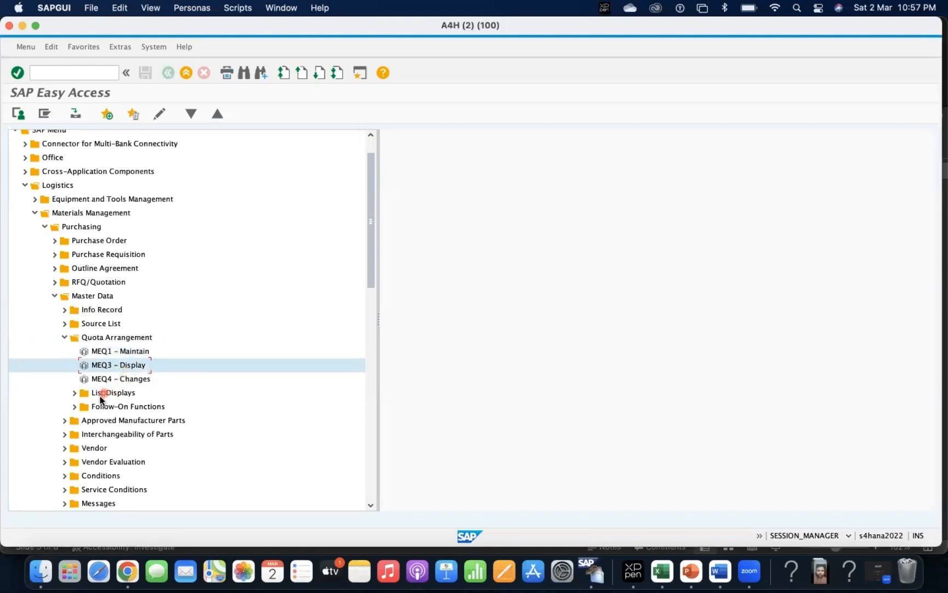
left_click(74, 392)
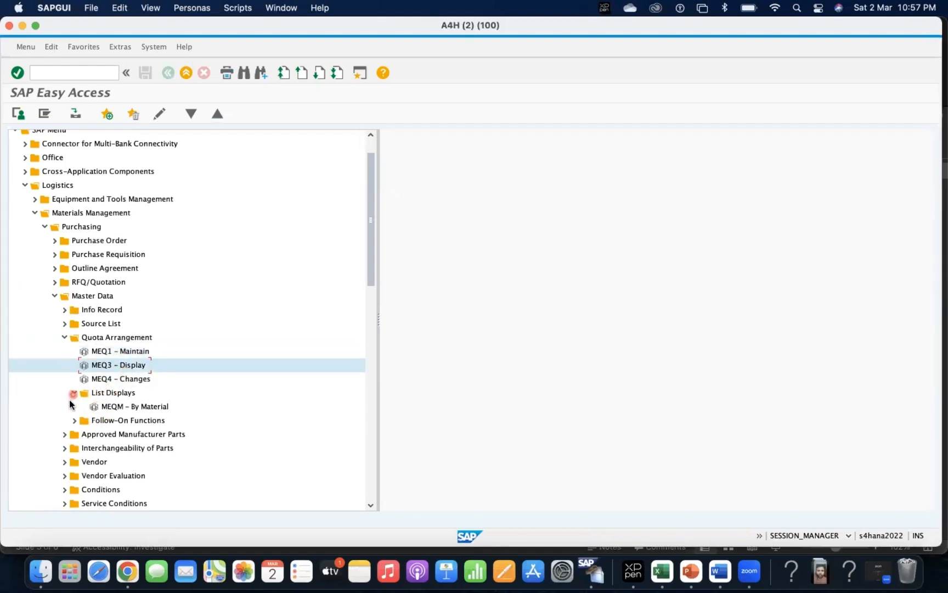
left_click(114, 407)
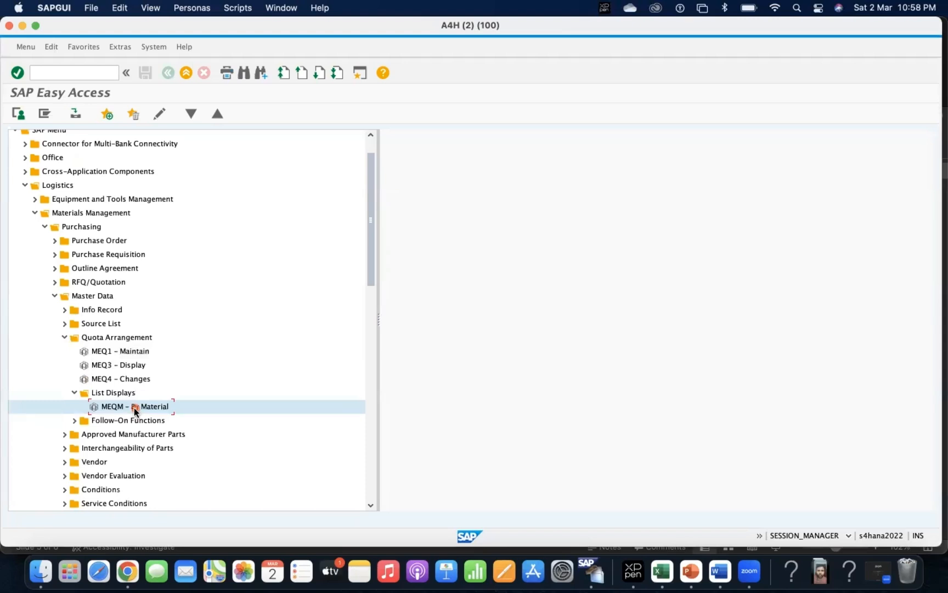
double_click(111, 353)
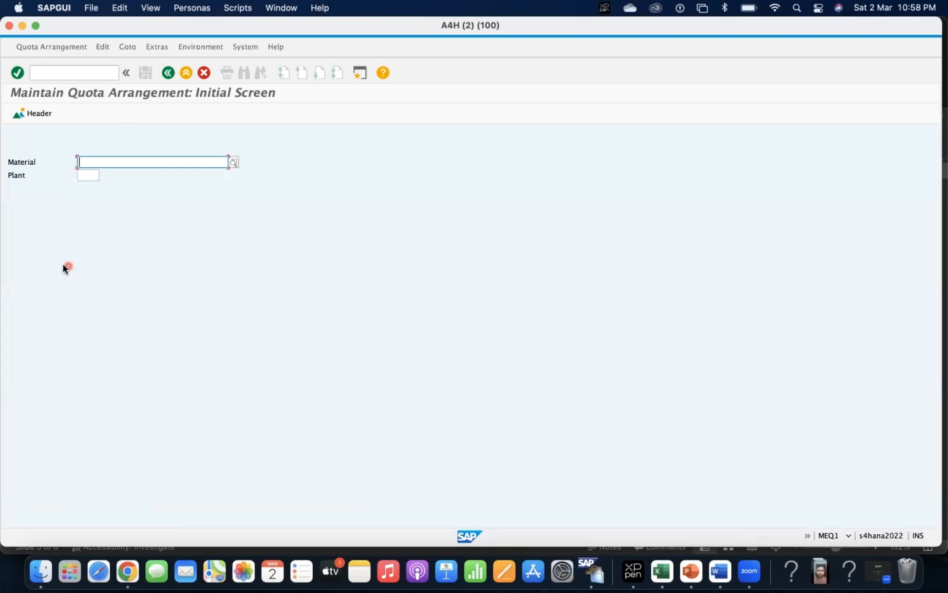
left_click(104, 159)
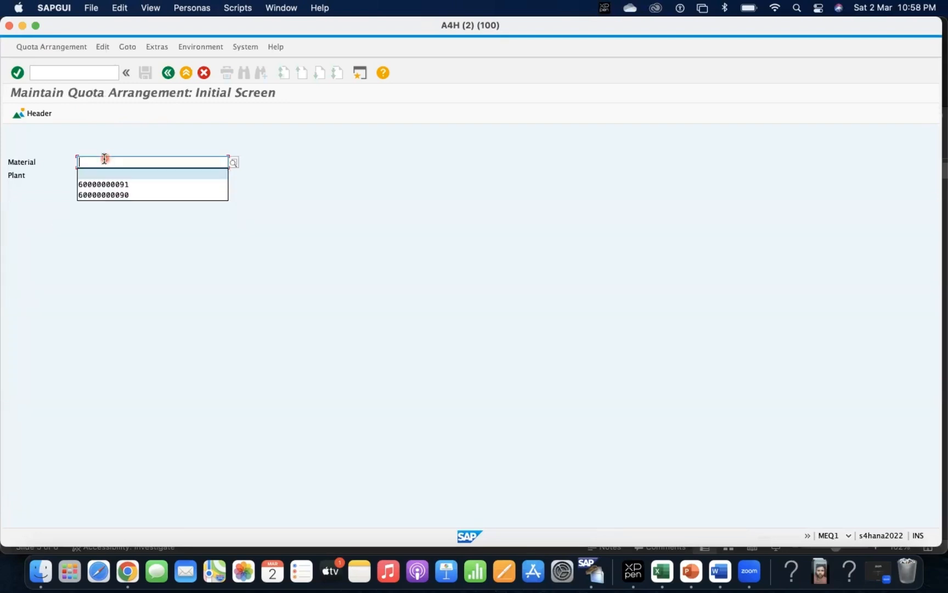
left_click(125, 185)
left_click(86, 174)
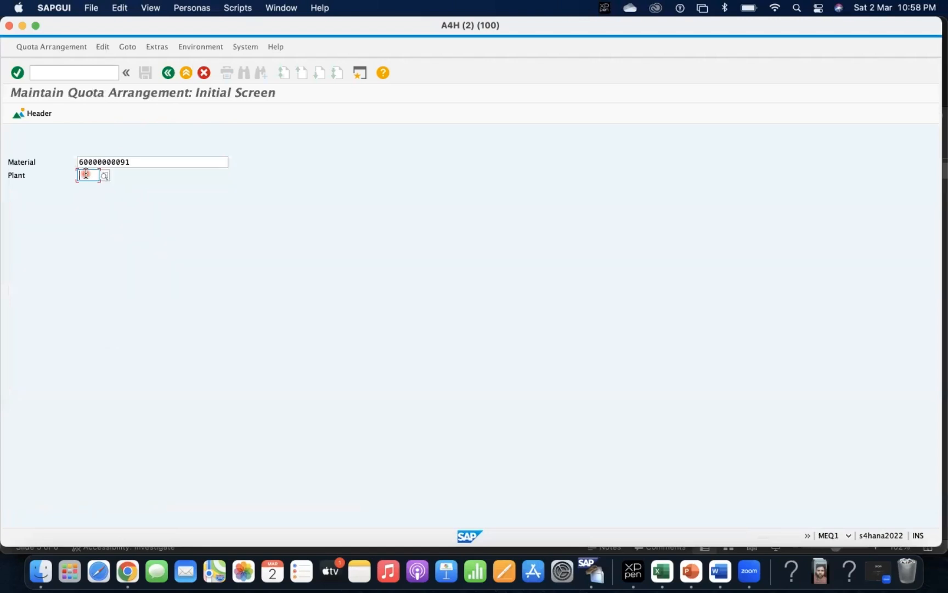
type("1s12")
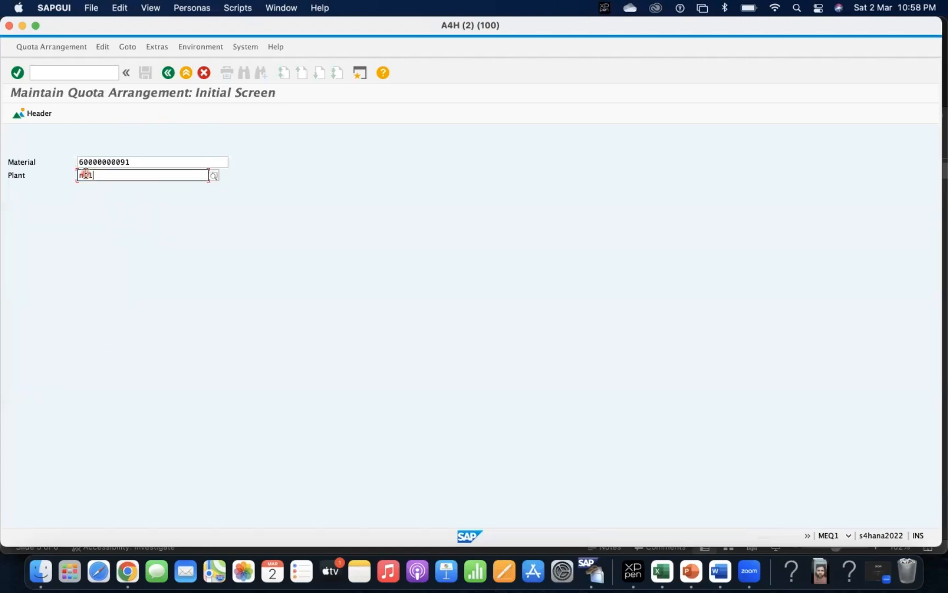
key("Return")
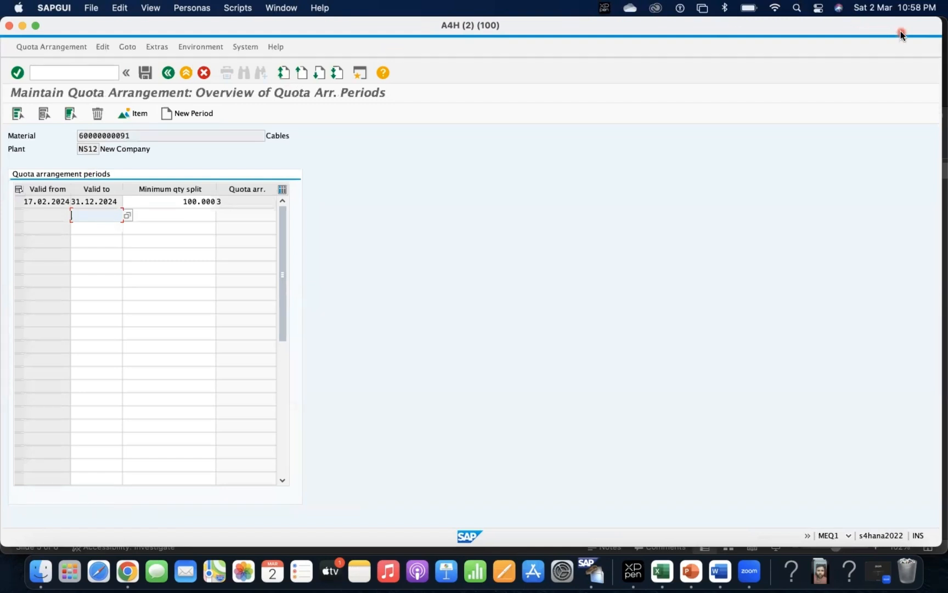
Open the items of the 17.02.2024 to 31.12.2024 quota arrangement period and examine each supplier's allocated quantity
left_click(28, 201)
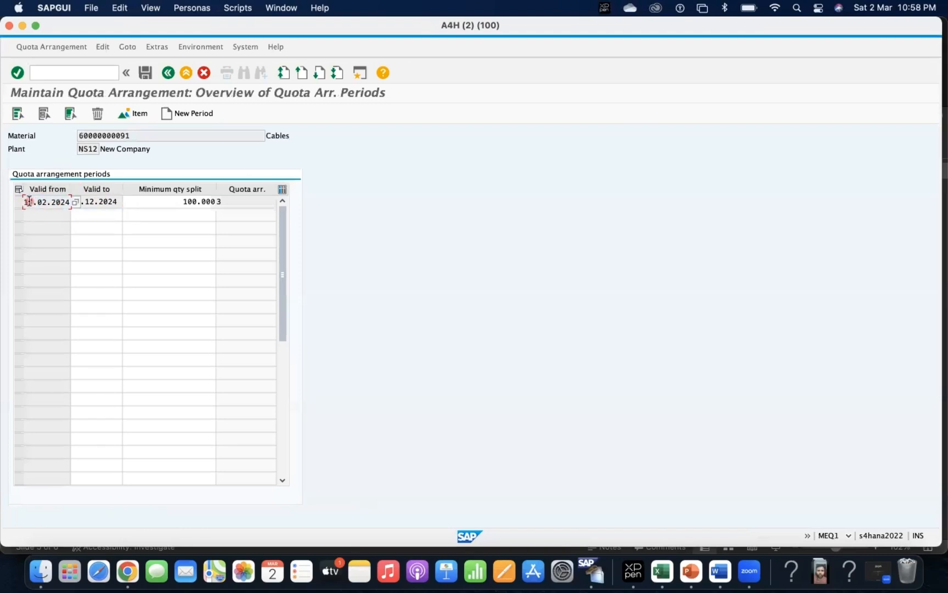
left_click(19, 201)
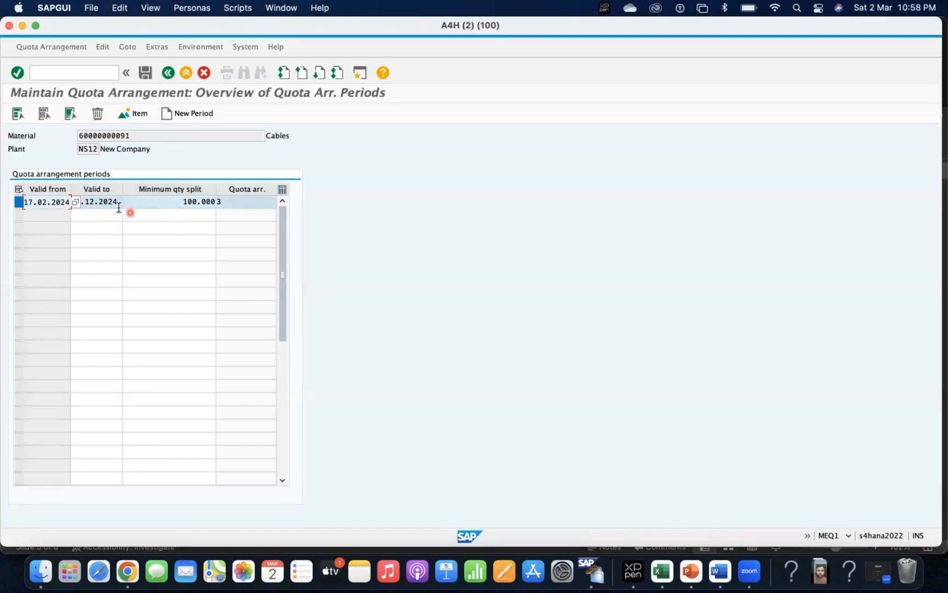
left_click(137, 115)
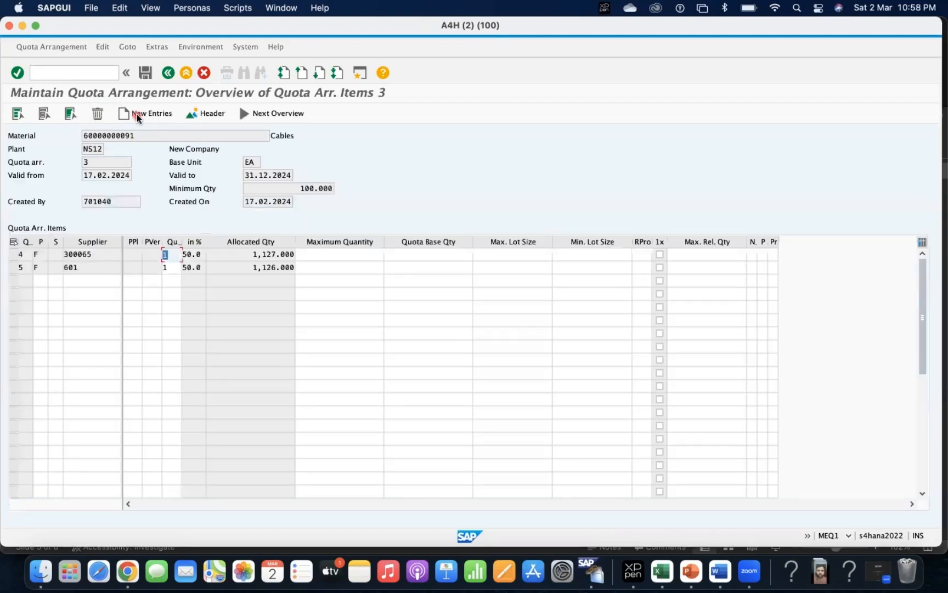
left_click(242, 255)
left_click(243, 270)
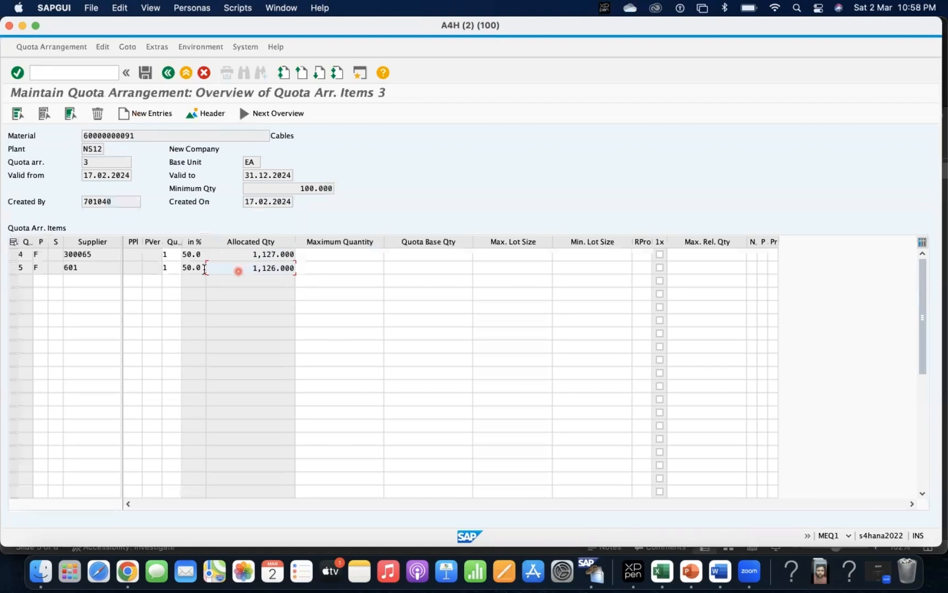
left_click_drag(250, 254, 300, 256)
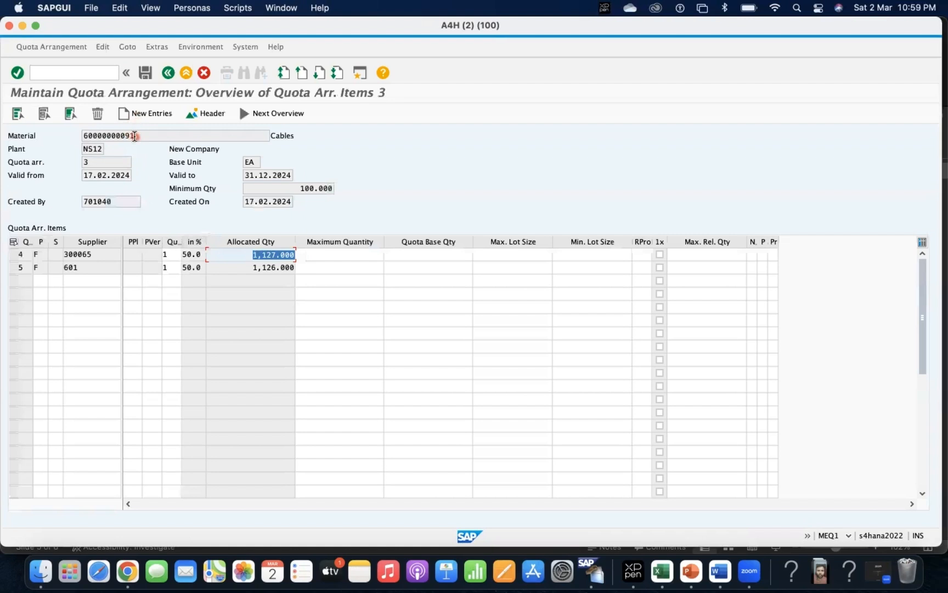
left_click_drag(137, 137, 63, 141)
left_click(59, 143)
left_click_drag(141, 138, 79, 137)
key("super+c")
left_click(359, 77)
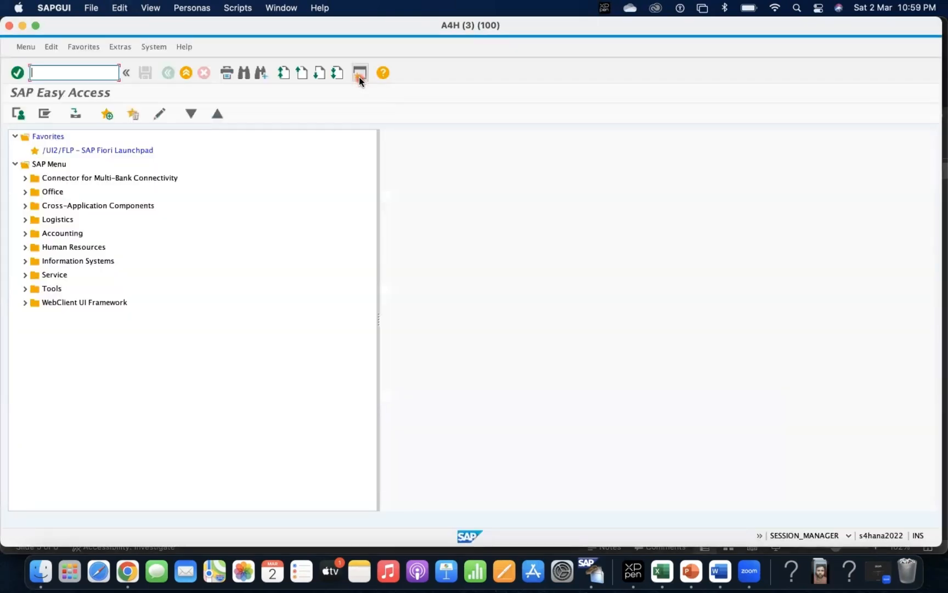
type("md04")
key("Return")
key("XF86AudioMute")
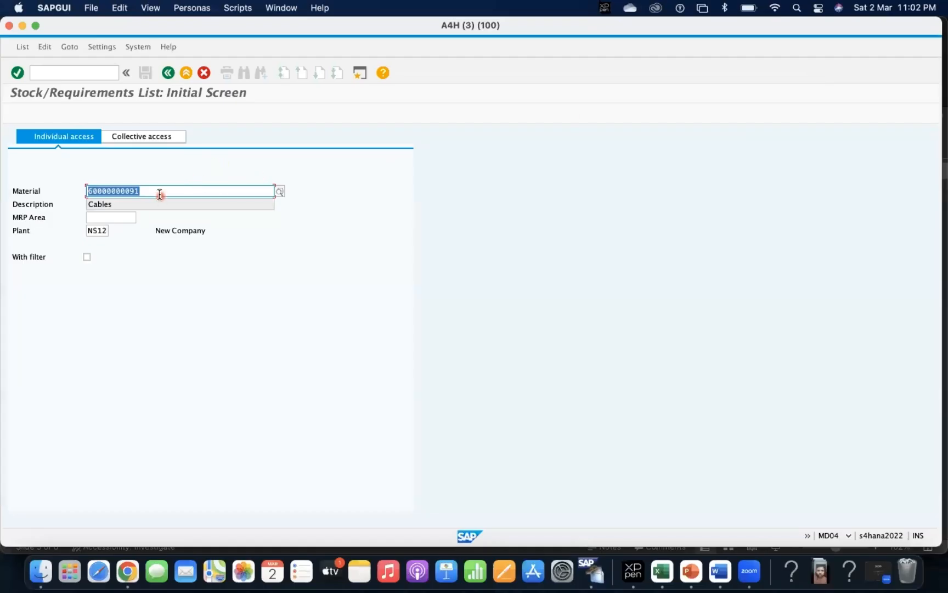
left_click(156, 192)
key("Return")
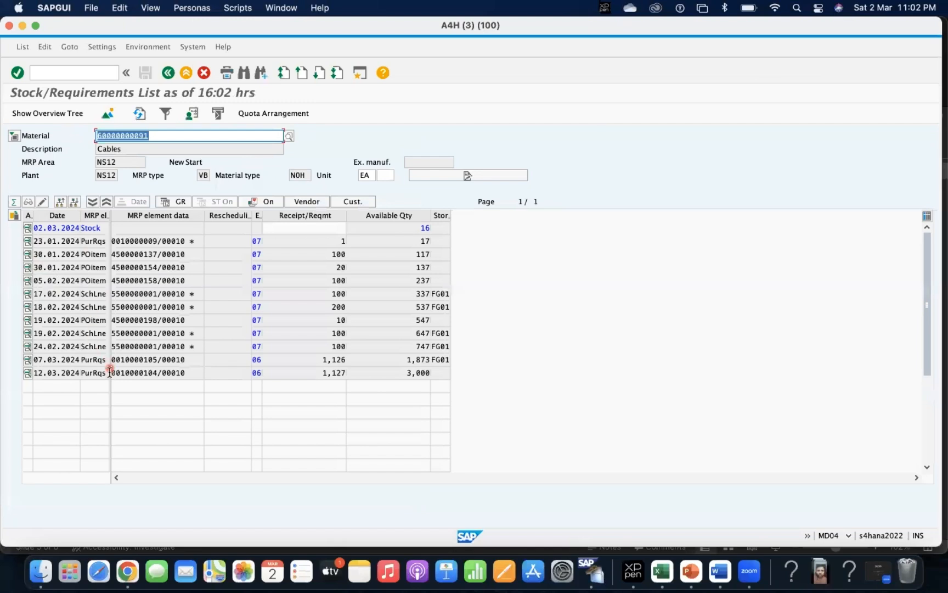
Check the March requisition quantities and open the 12.03.2024 purchase requisition for 1,127 EA in change mode
left_click_drag(319, 362, 378, 376)
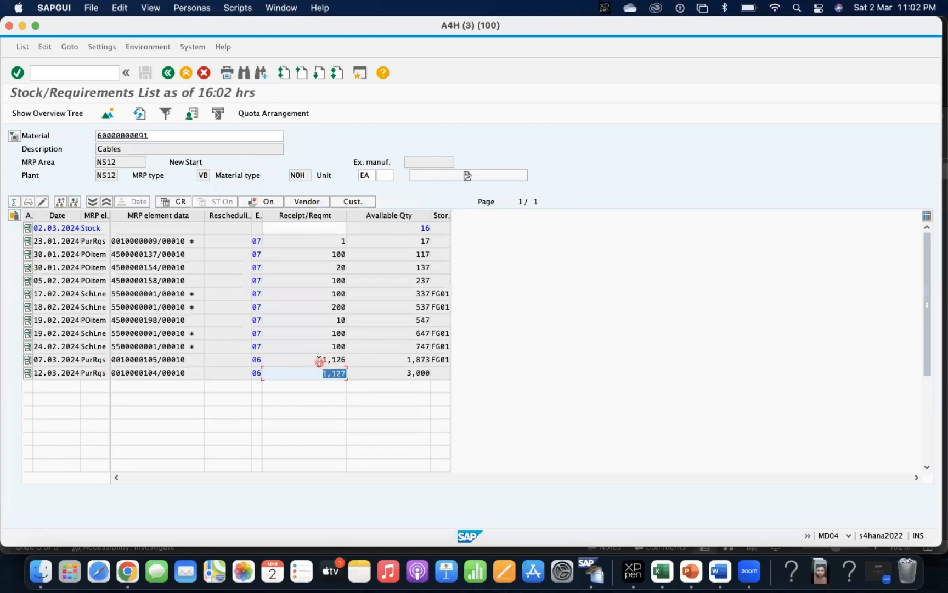
key("XF86AudioMute")
key("XF86AudioMute")
double_click(142, 373)
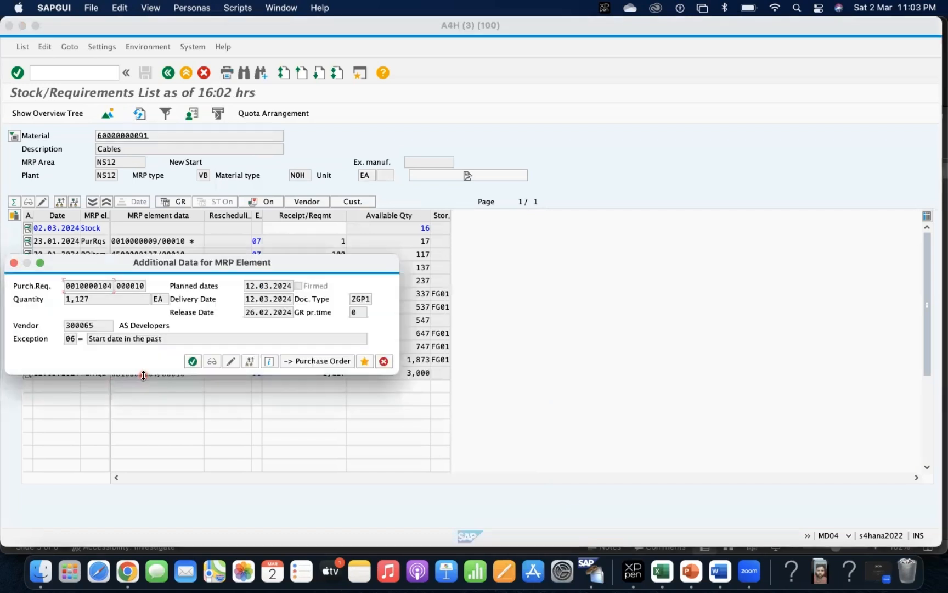
left_click(231, 361)
left_click(230, 362)
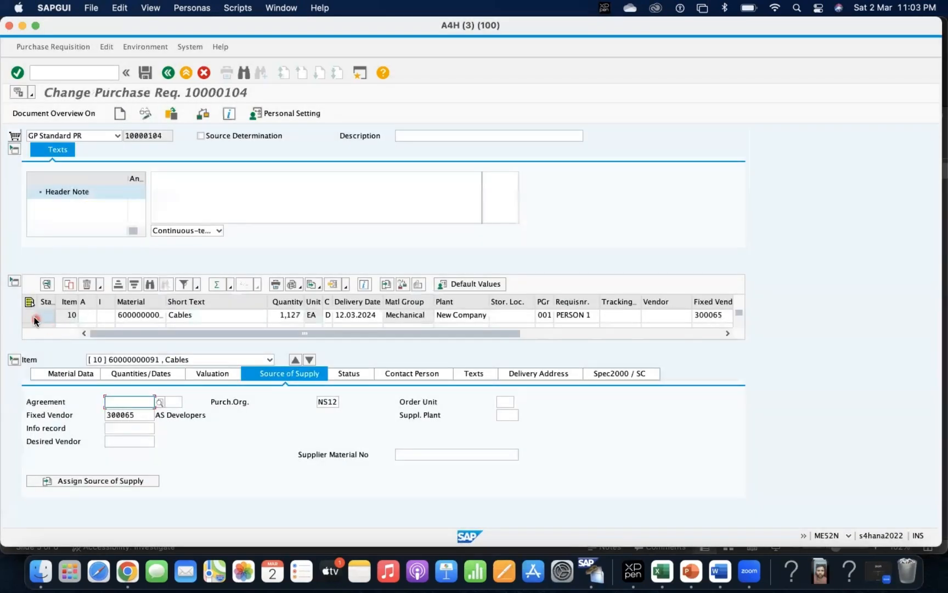
Delete item 10 (Cables) from the open purchase requisition and save the requisition
left_click(34, 318)
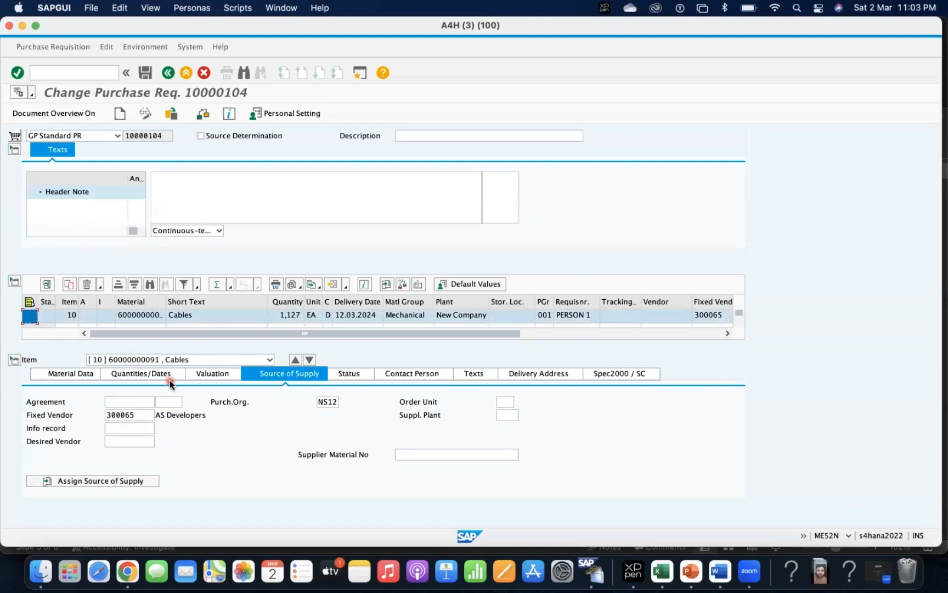
left_click(87, 284)
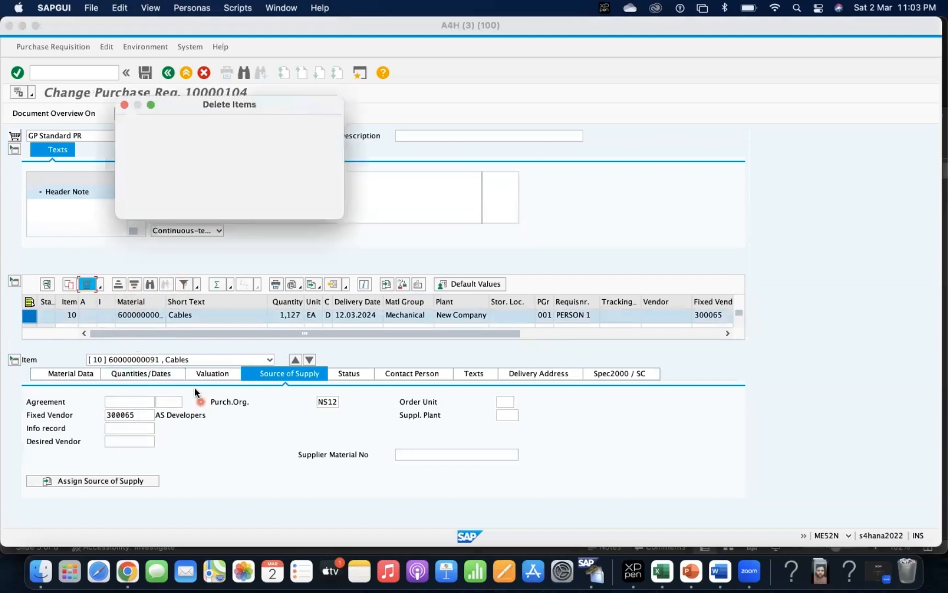
left_click(174, 206)
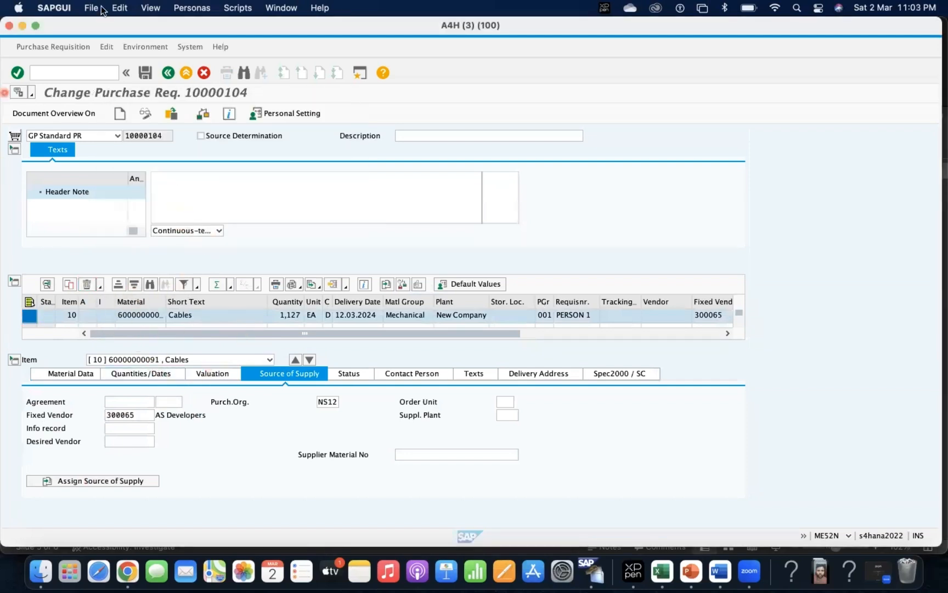
left_click(144, 73)
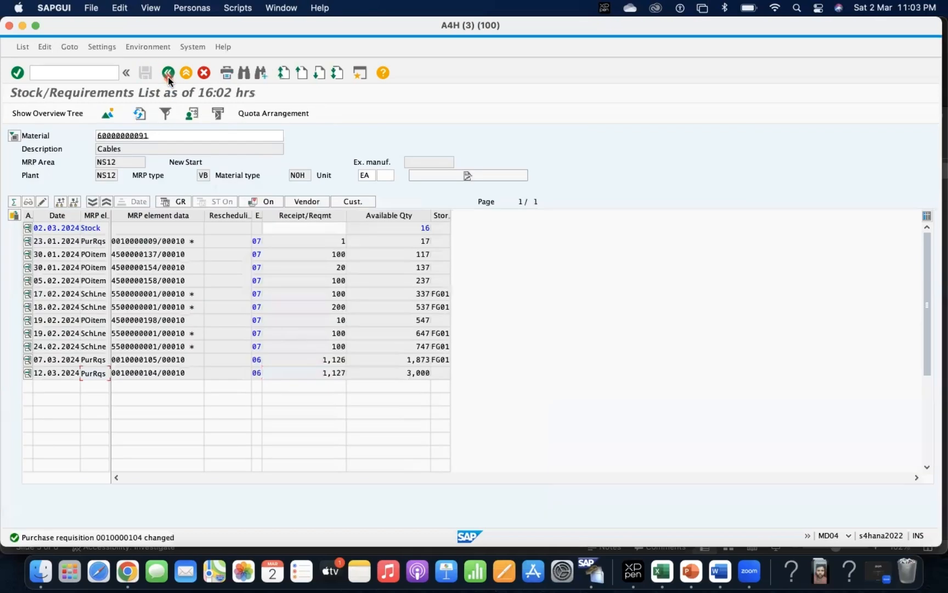
Delete item 10 from the 07.03.2024 purchase requisition for 1,126 EA, save it, and refresh the stock/requirements list
double_click(146, 361)
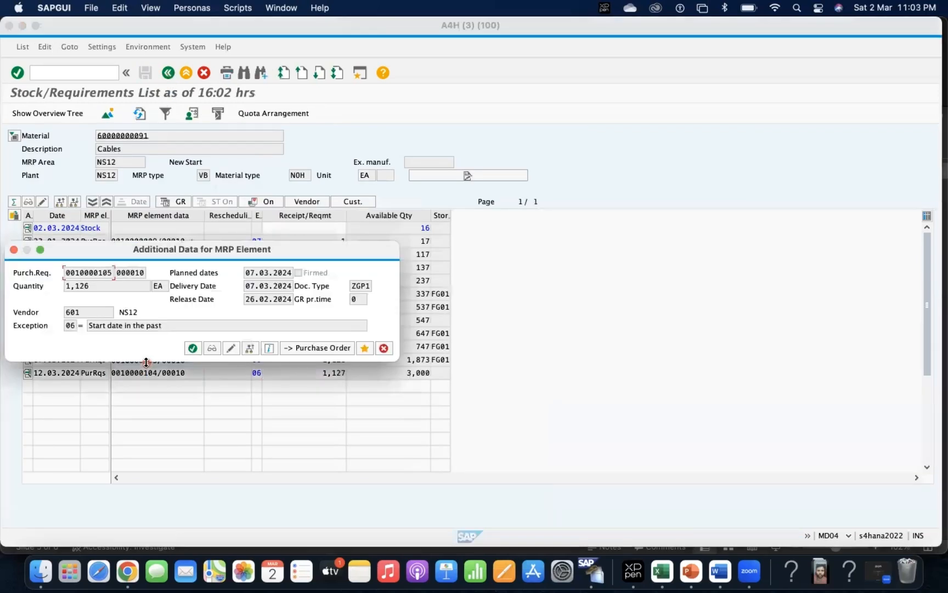
left_click(229, 349)
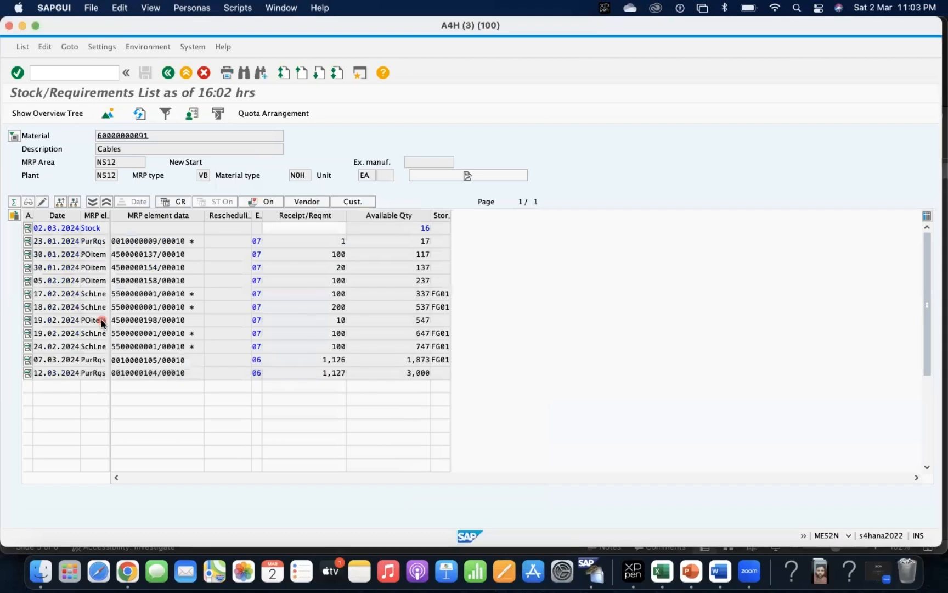
left_click(30, 316)
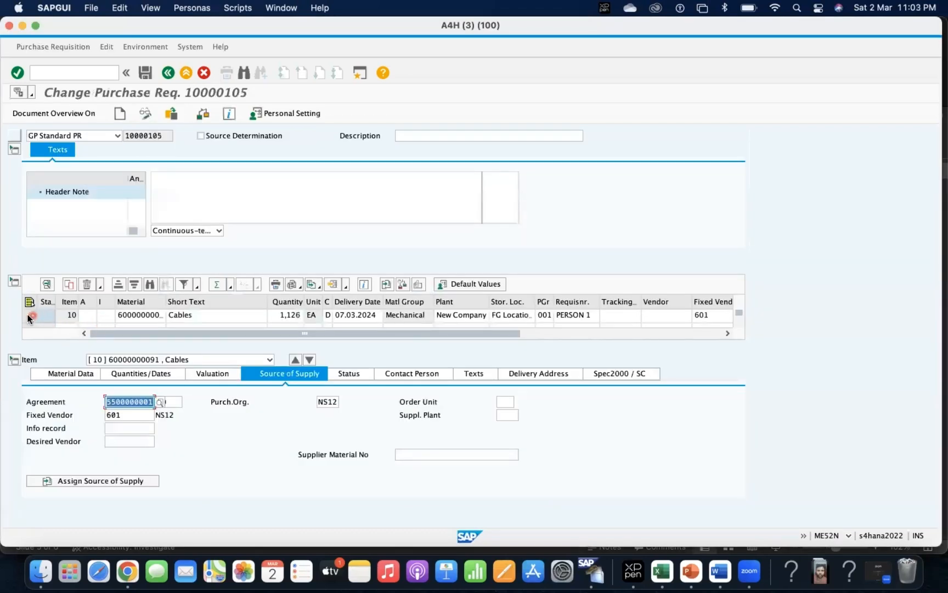
left_click(86, 284)
left_click(176, 207)
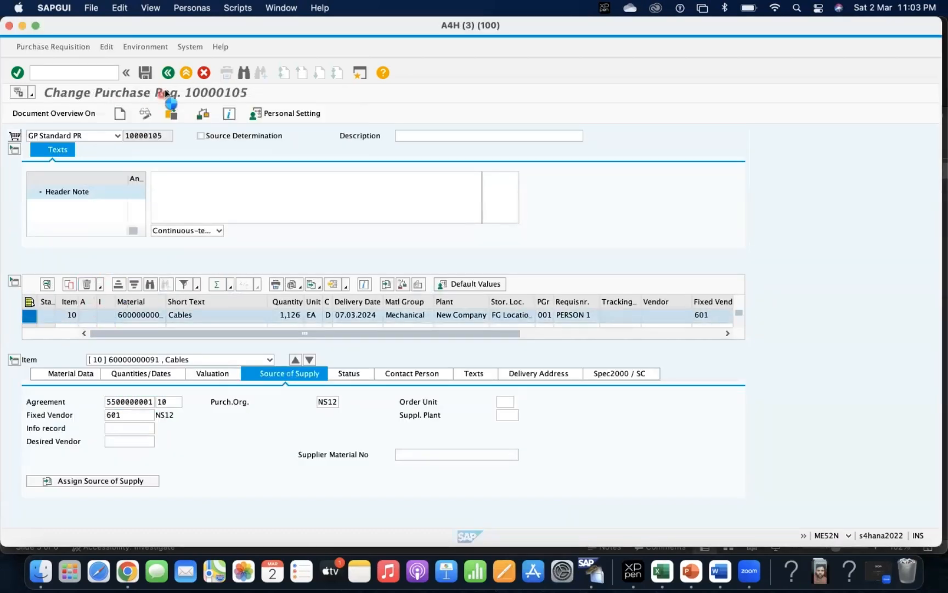
left_click(146, 72)
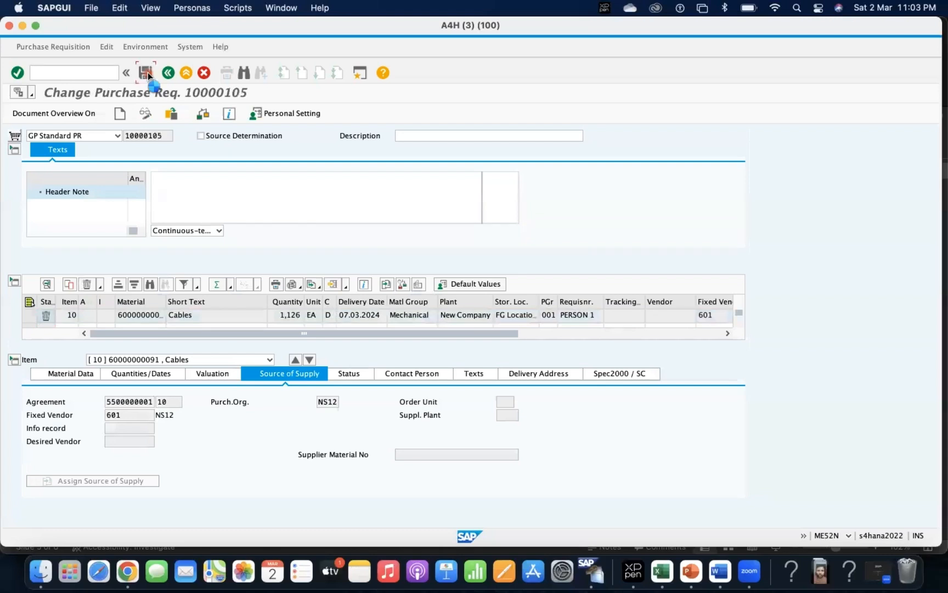
left_click(133, 119)
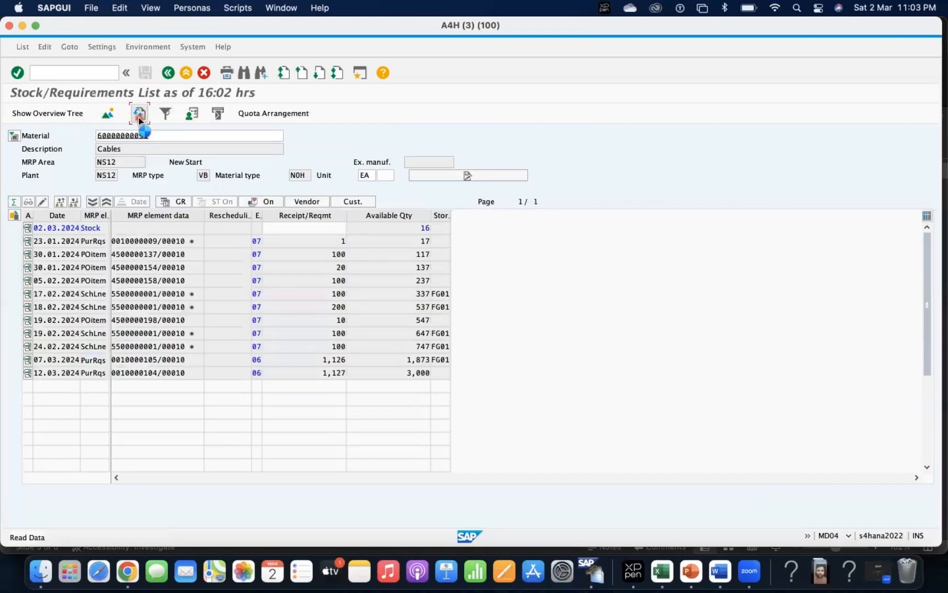
left_click(141, 115)
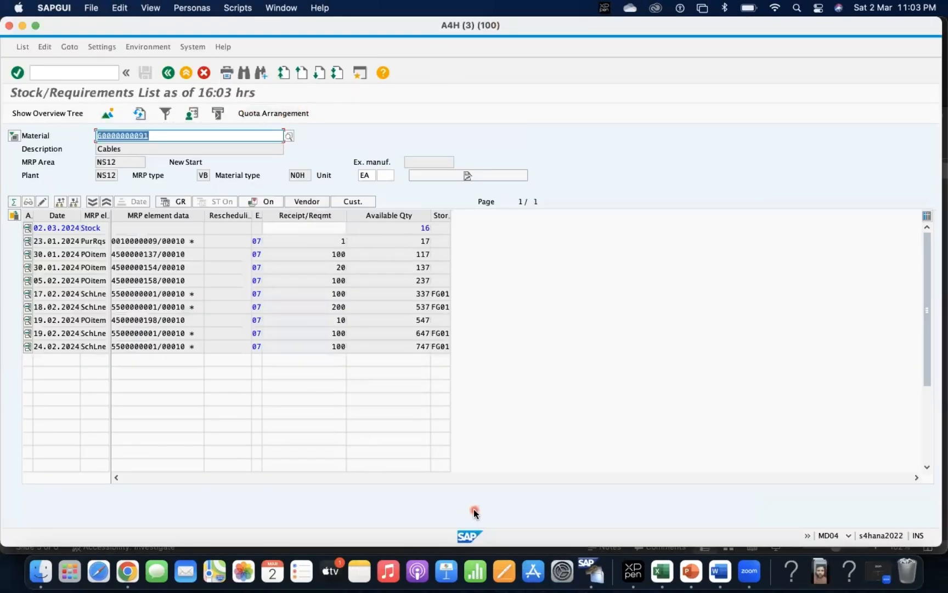
Switch back to the quota arrangement session and return to the overview of quota arrangement periods
right_click(595, 573)
left_click(637, 427)
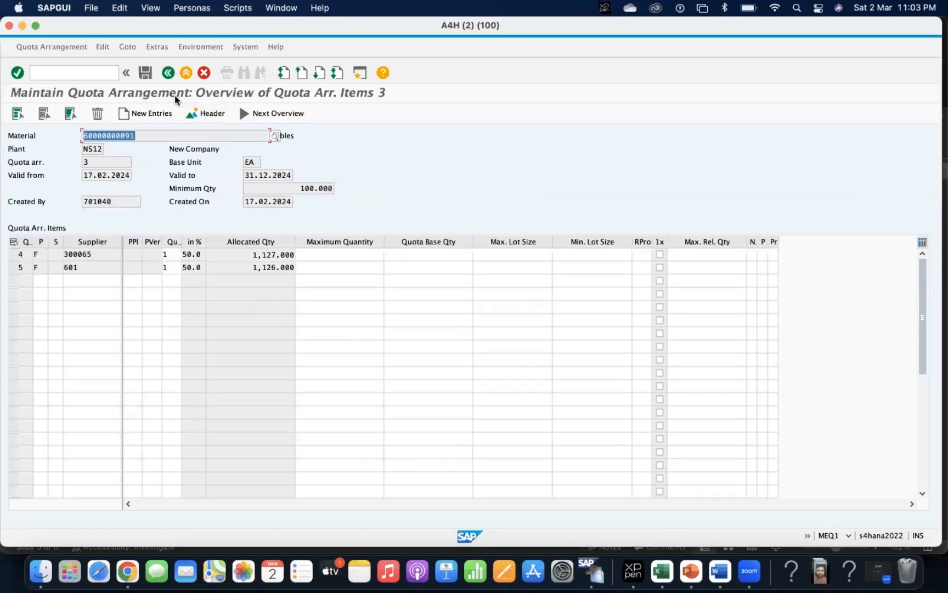
left_click(168, 73)
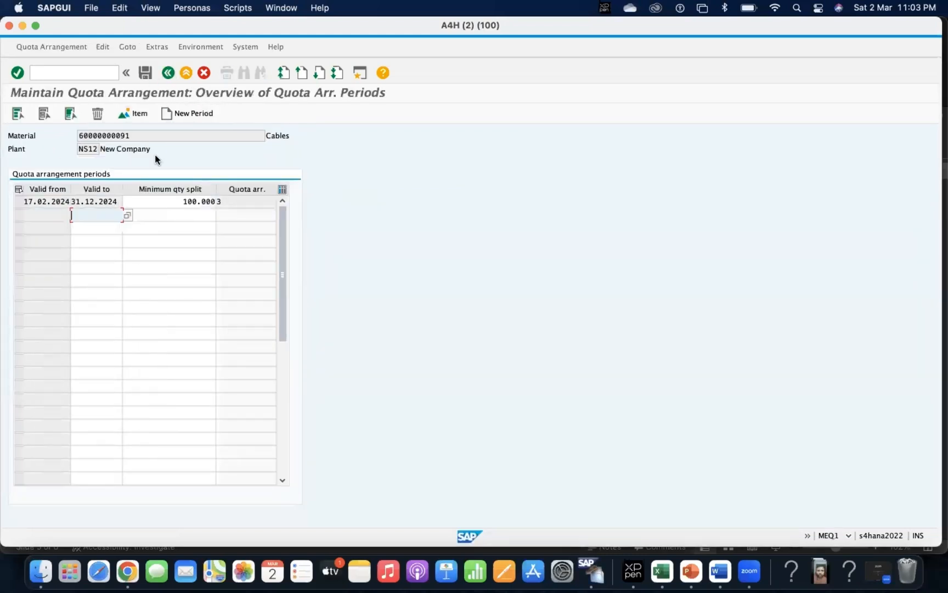
left_click(167, 75)
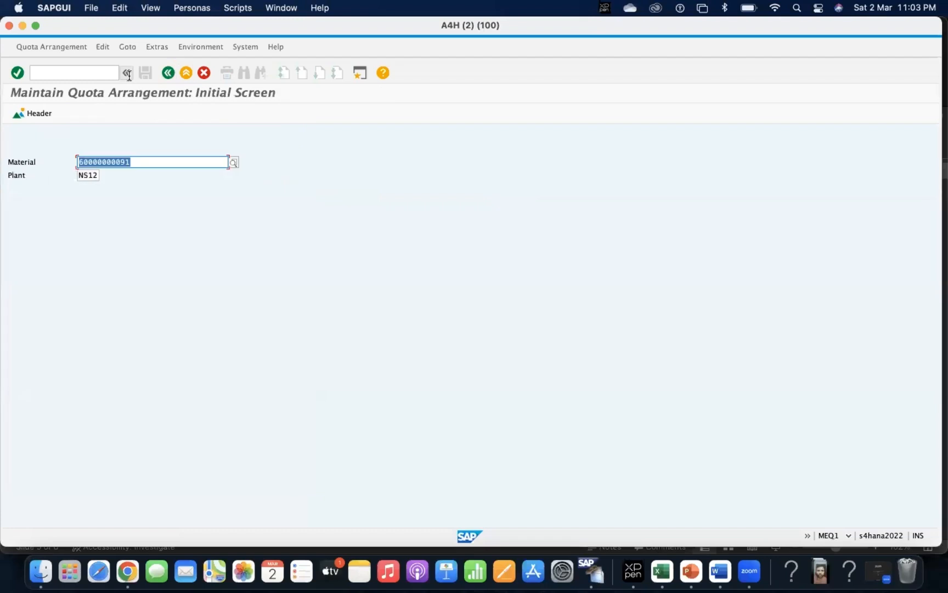
key("Return")
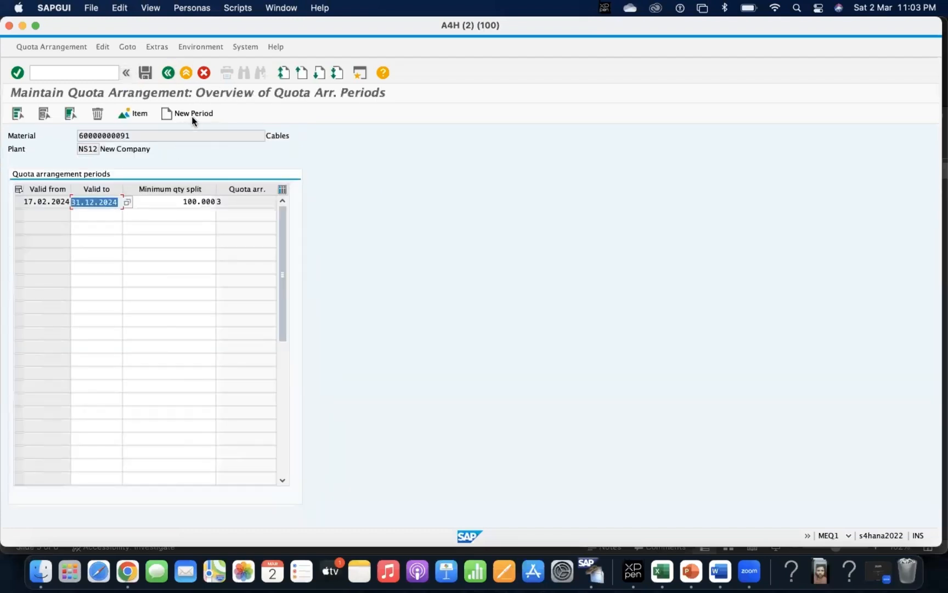
left_click(18, 202)
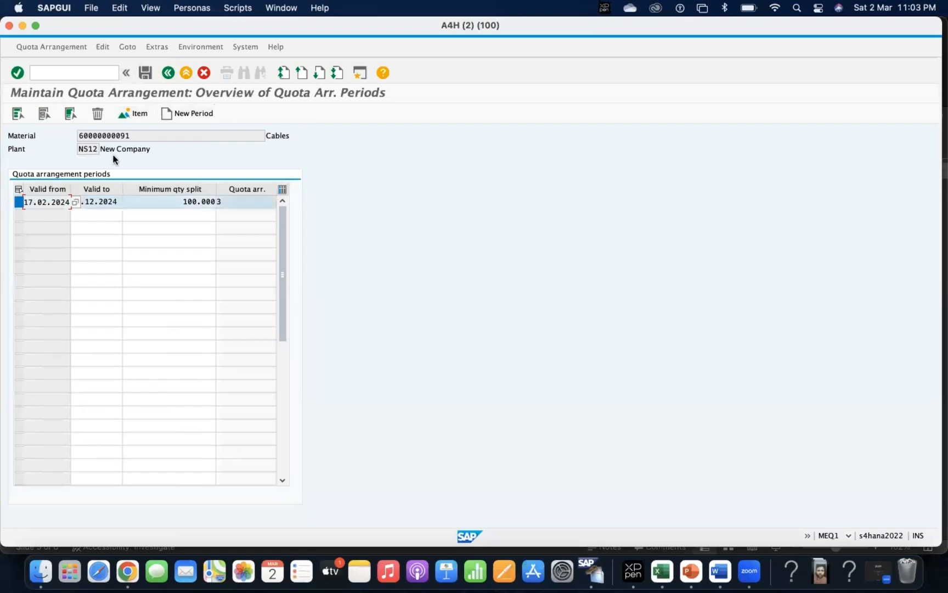
left_click(133, 115)
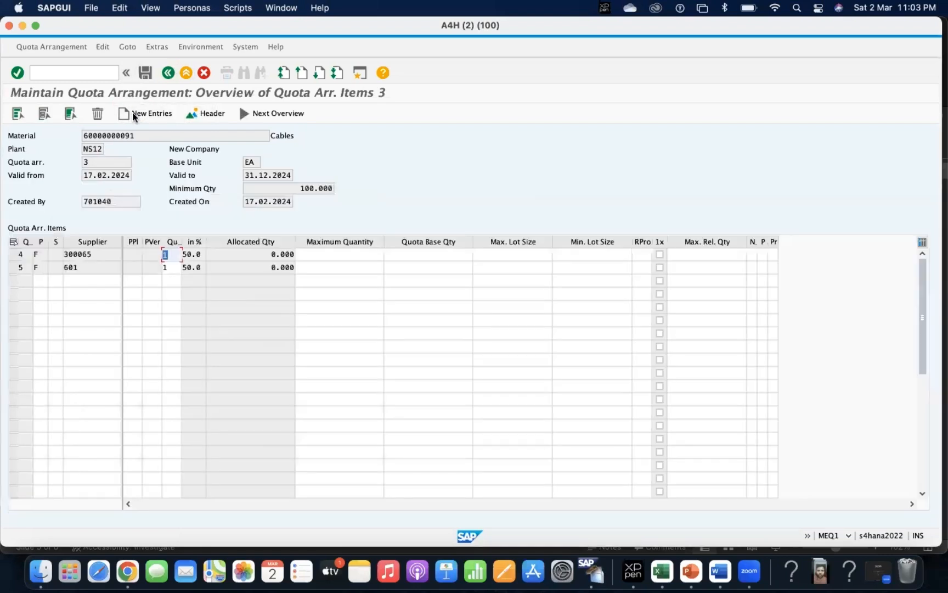
left_click(168, 72)
left_click(166, 73)
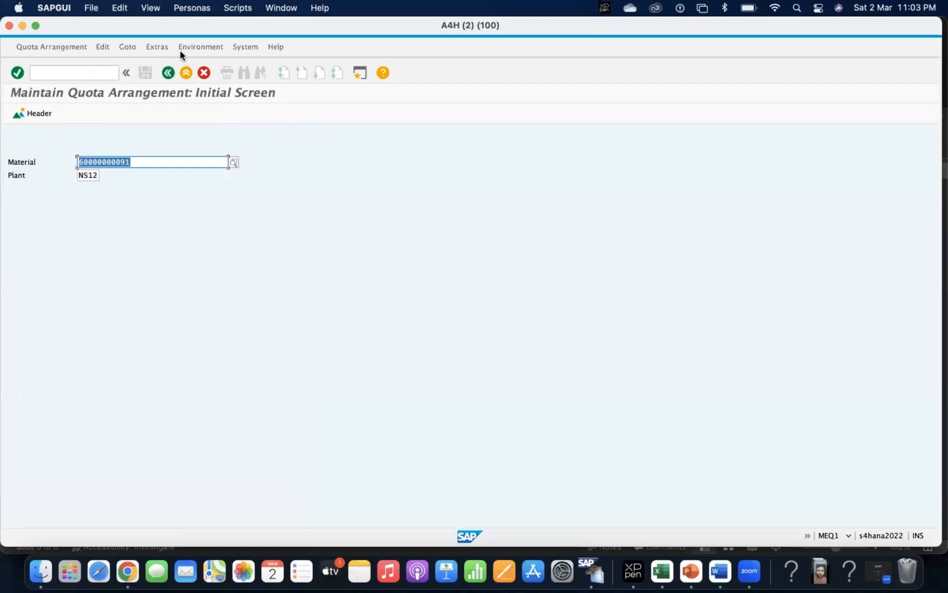
left_click(168, 73)
Start the customizing transaction SPRO in a new session and display the SAP Reference IMG
left_click(83, 74)
type("/ospro")
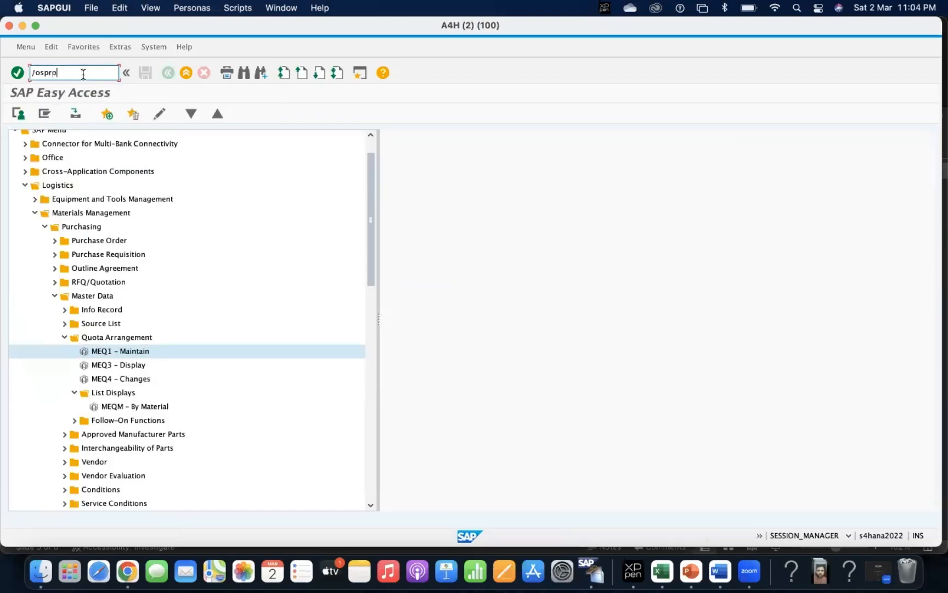
key("Return")
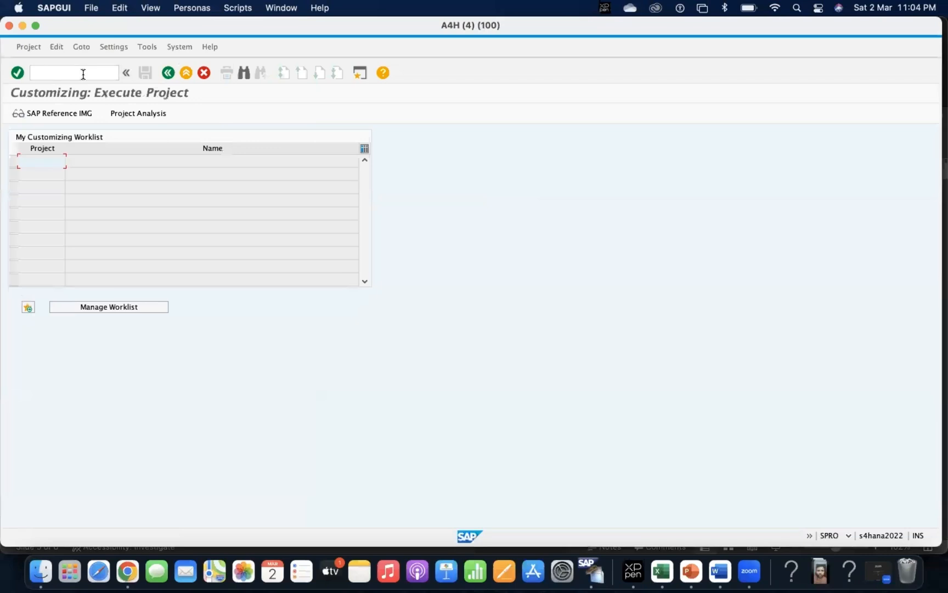
left_click(64, 113)
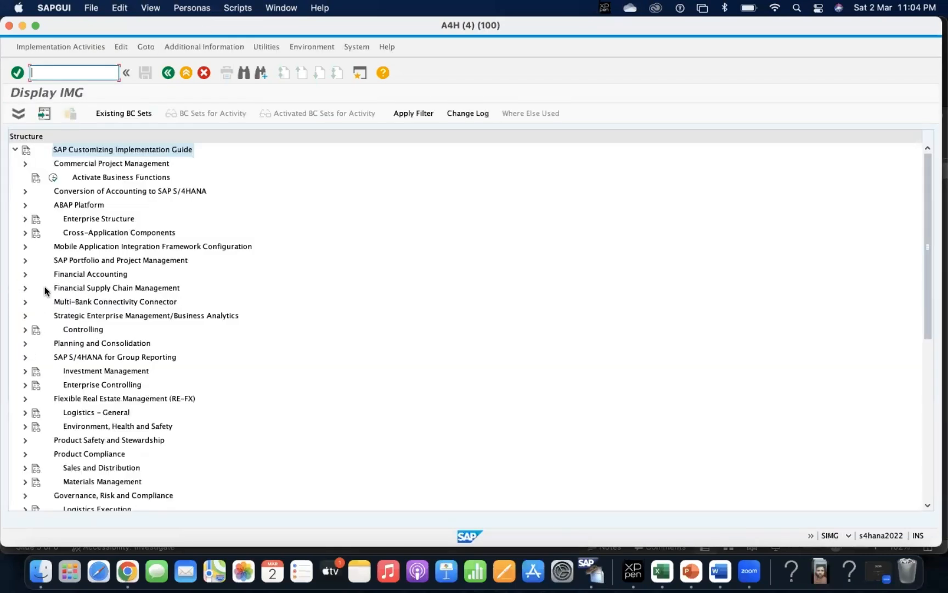
Open the activity Define Number Ranges for Quota Arrangements (Purchasing) within the Materials Management customizing for Purchasing
scroll(68, 323, "down", 5)
scroll(68, 323, "down", 2)
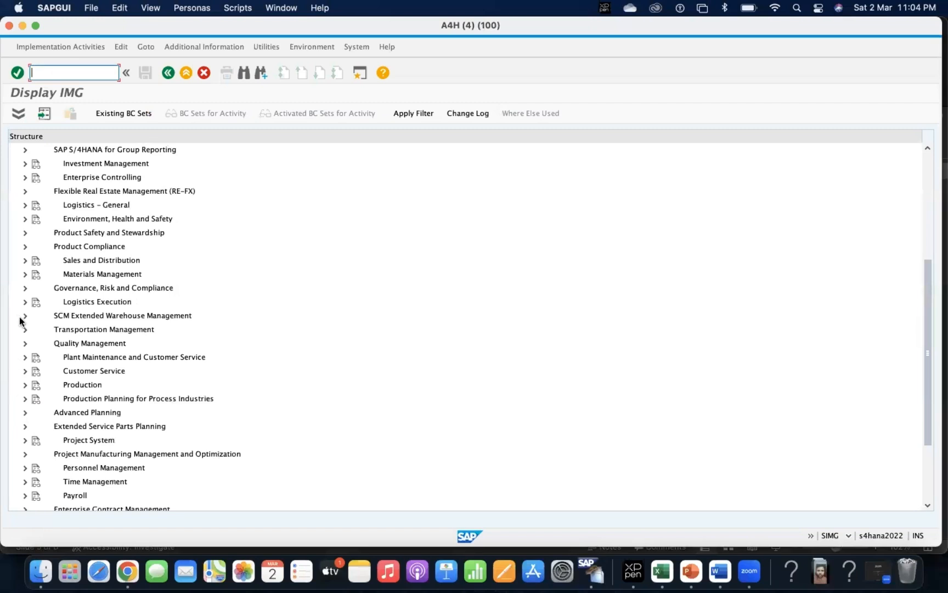
left_click(25, 274)
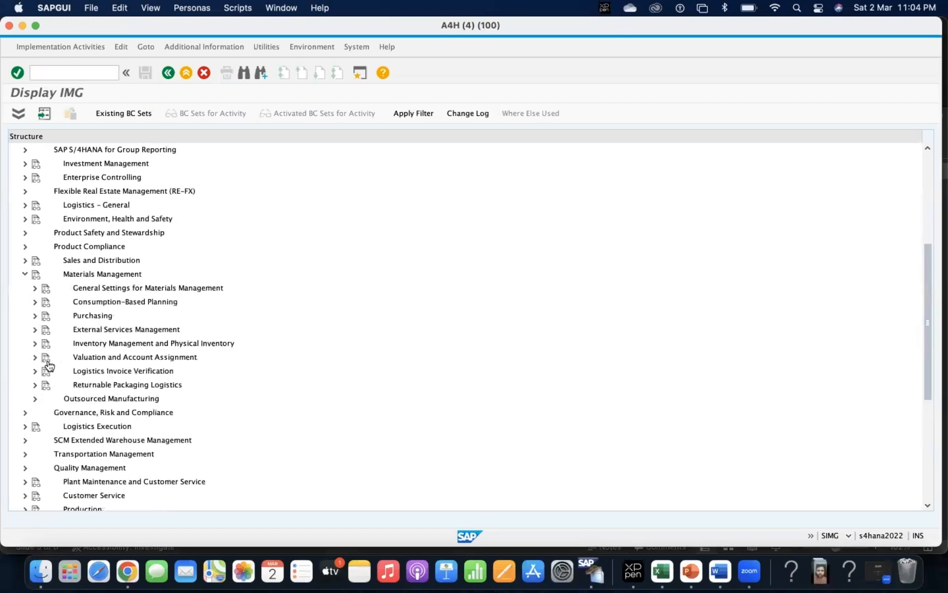
left_click(33, 316)
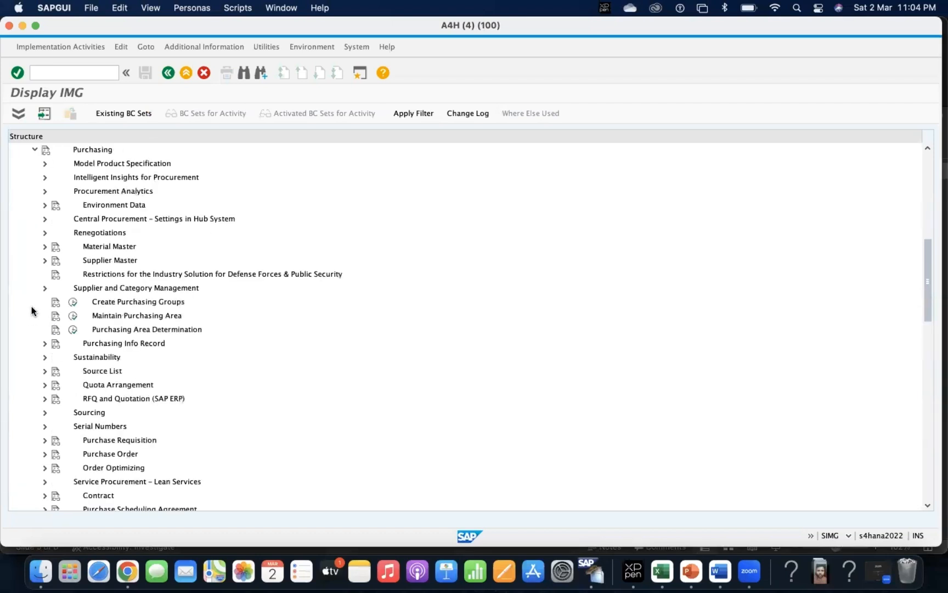
left_click(44, 384)
left_click(82, 399)
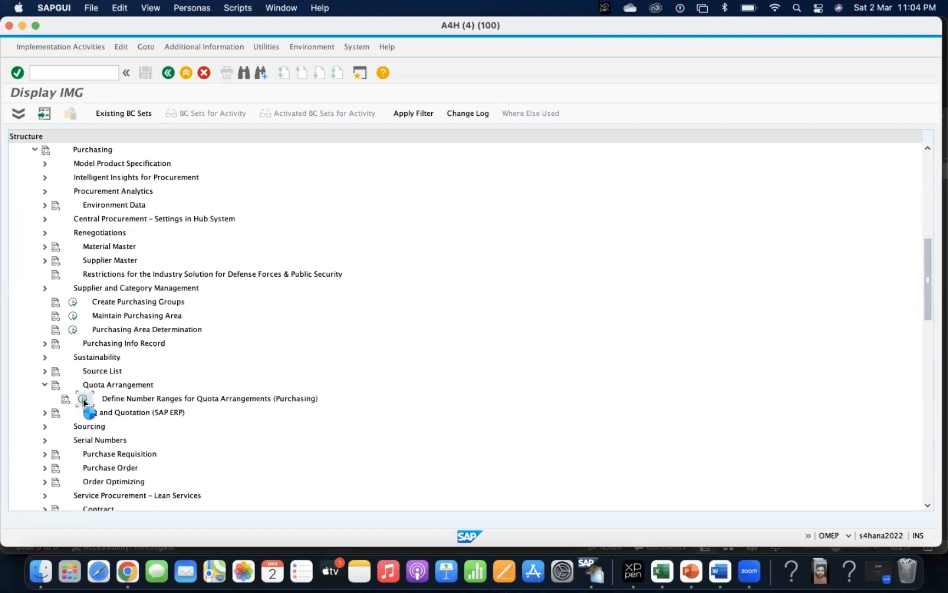
Check the number range interval defined for quota arrangements, and return to the implementation guide
left_click(161, 164)
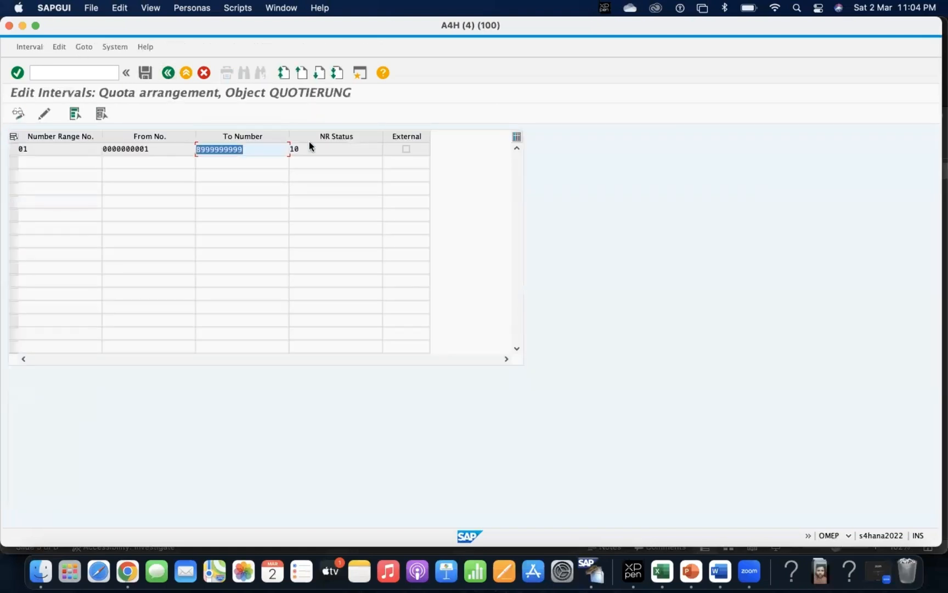
left_click(311, 157)
left_click(264, 149)
left_click(164, 75)
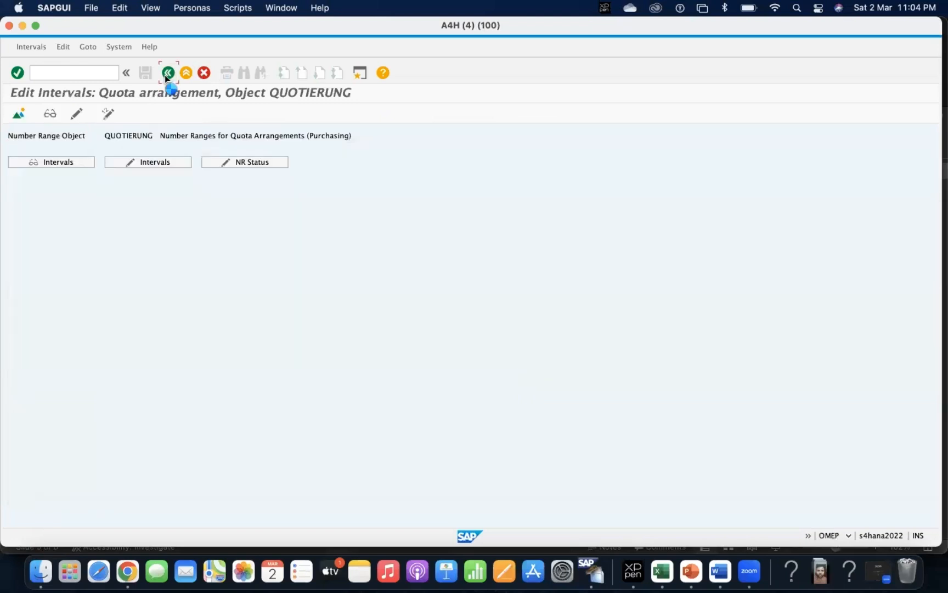
left_click(165, 75)
Open the activity Define Lot-Sizing Procedure within Lot-Size Calculation of the Consumption-Based Planning customizing
scroll(76, 282, "down", 1)
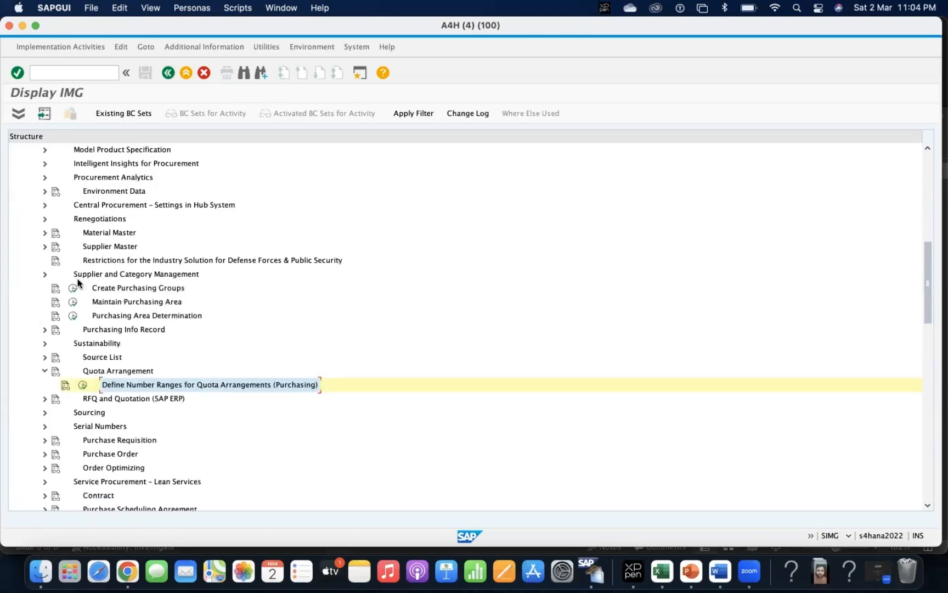
scroll(78, 283, "up", 6)
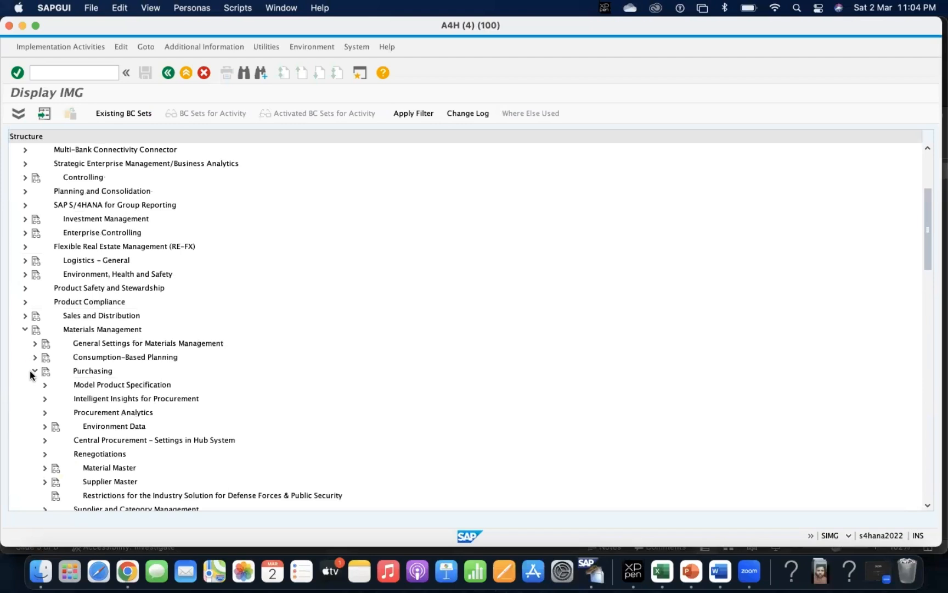
left_click(34, 371)
left_click(35, 357)
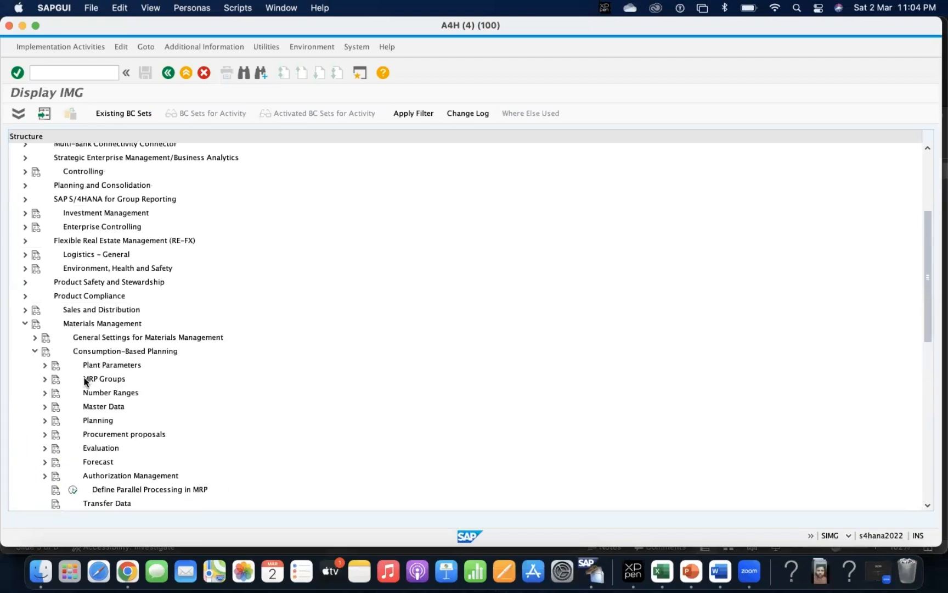
left_click(120, 351)
scroll(131, 418, "down", 5)
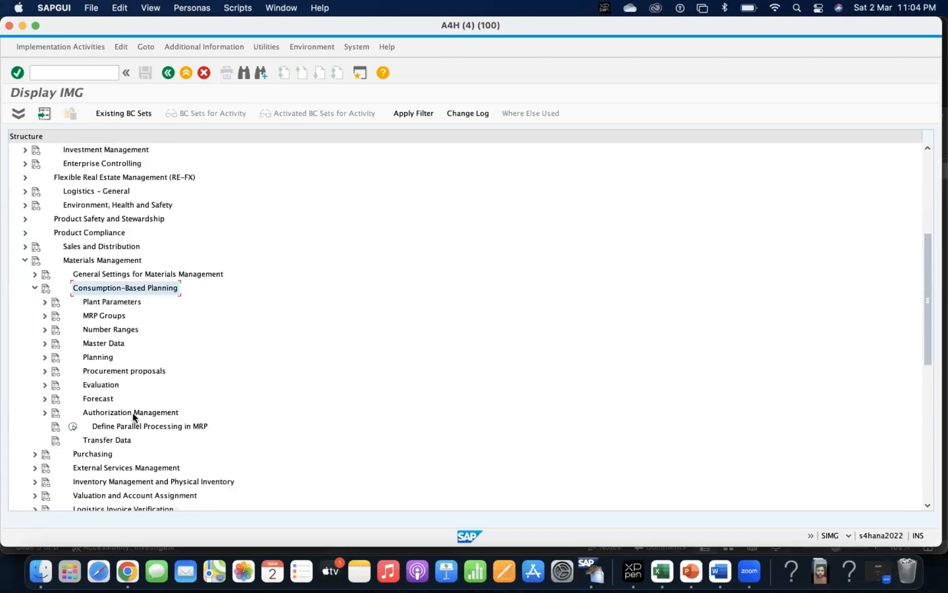
left_click(91, 331)
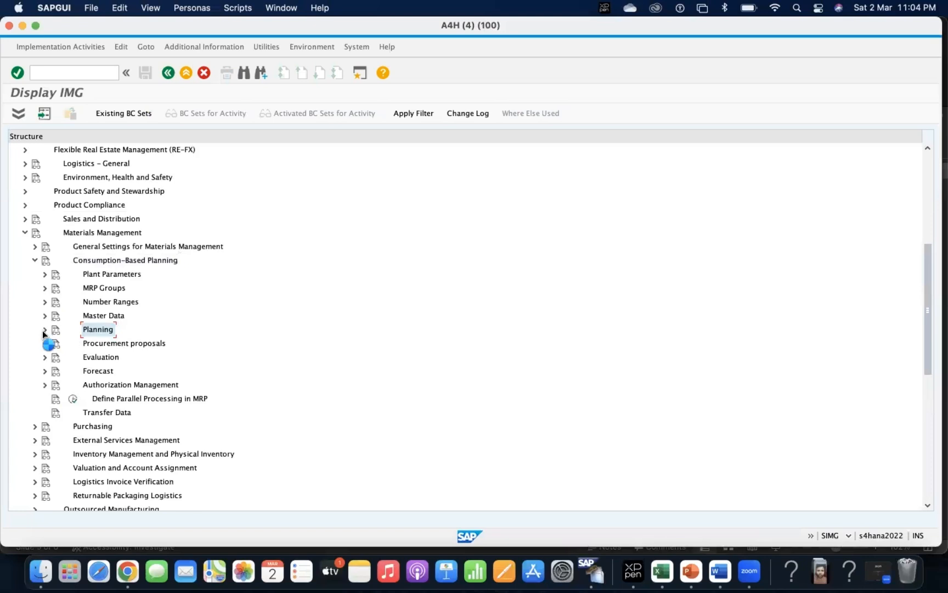
left_click(45, 329)
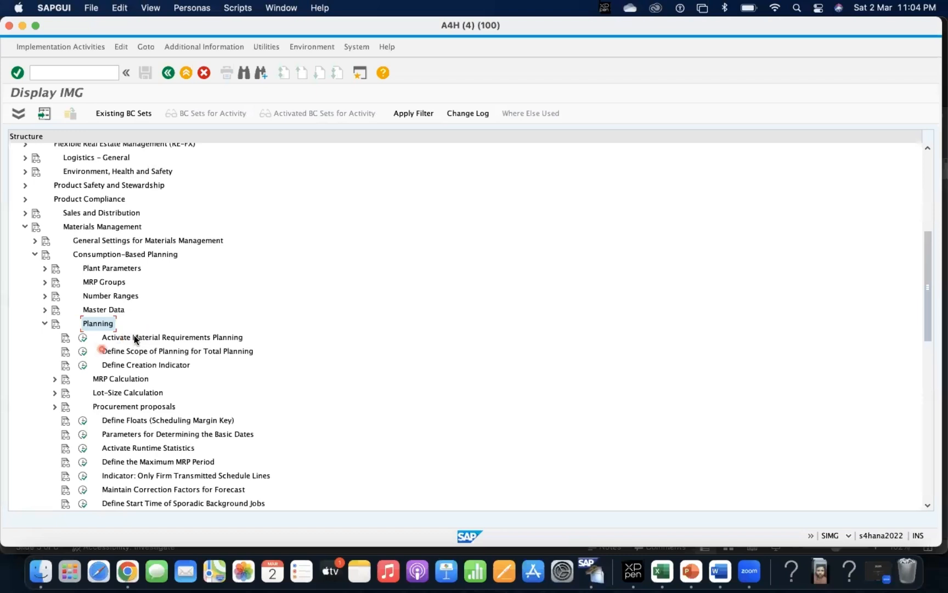
left_click(55, 392)
left_click(129, 409)
left_click(92, 406)
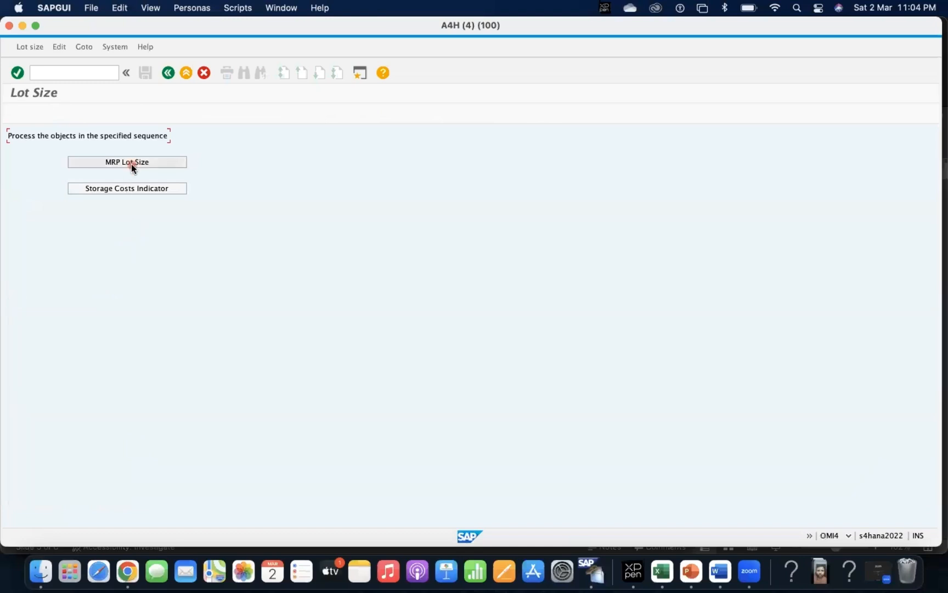
Cancel displaying the locked MRP lot sizes, and end session A4H (1), where the EX lot-sizing procedure is open, with /i
left_click(131, 163)
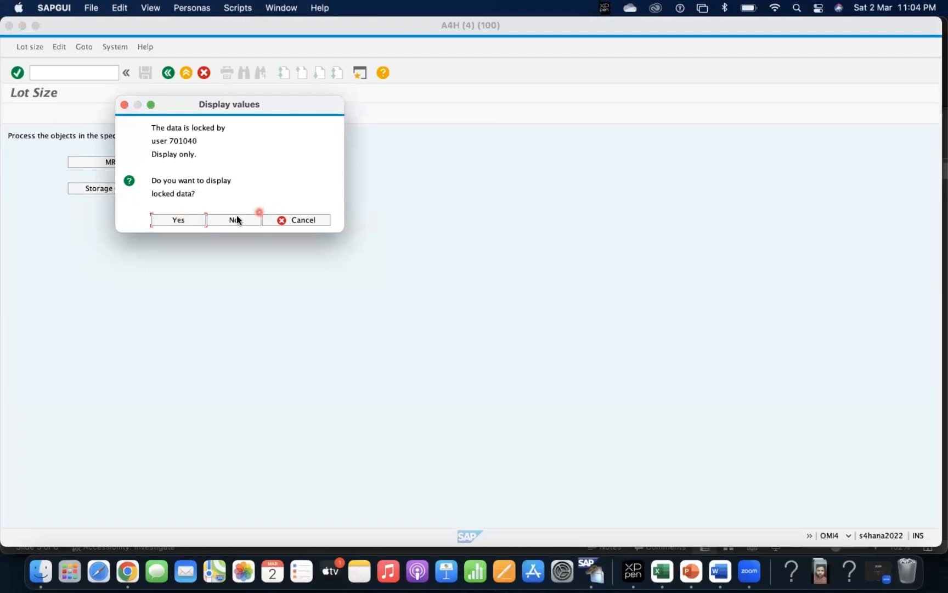
left_click(299, 221)
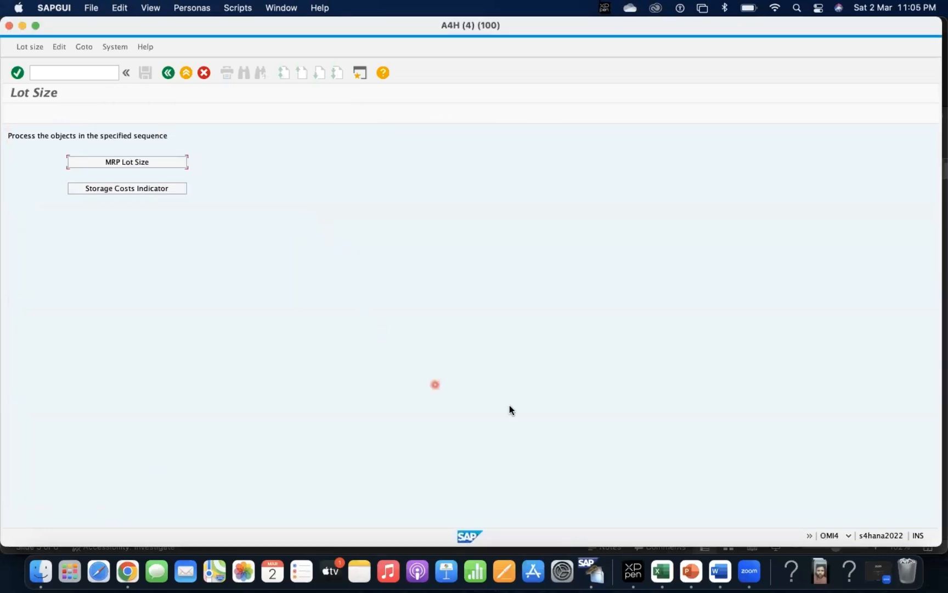
right_click(600, 578)
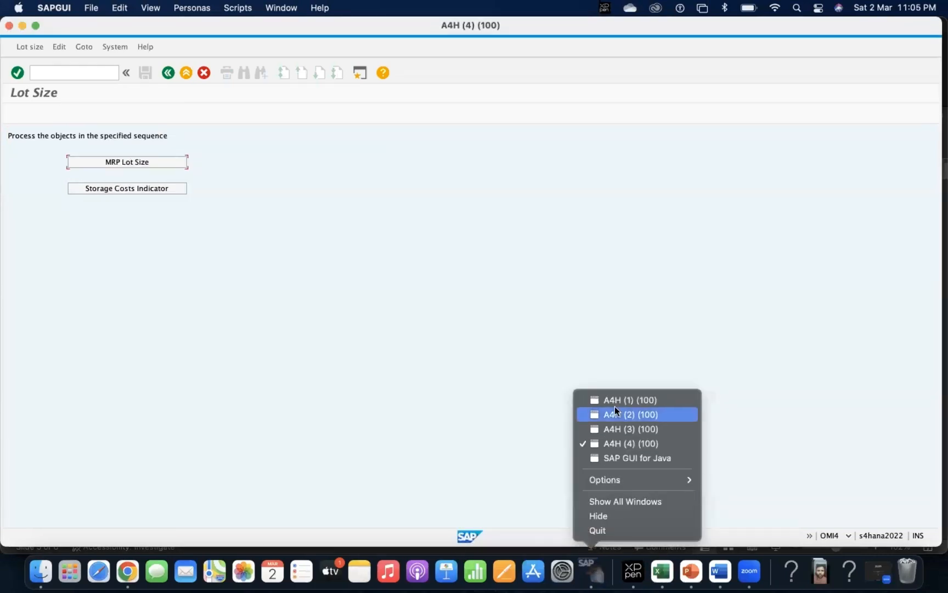
left_click(617, 399)
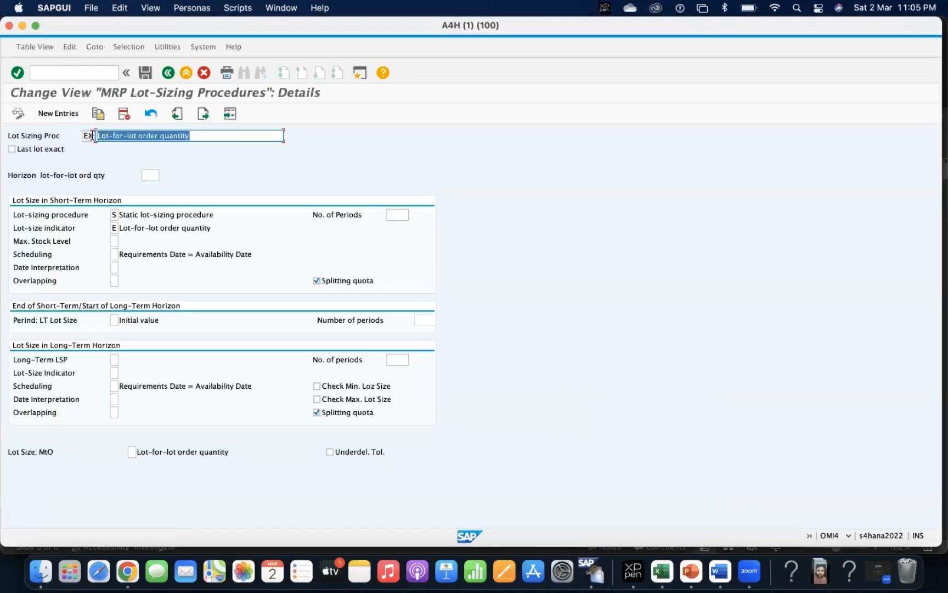
left_click(88, 72)
type("/i")
key("Return")
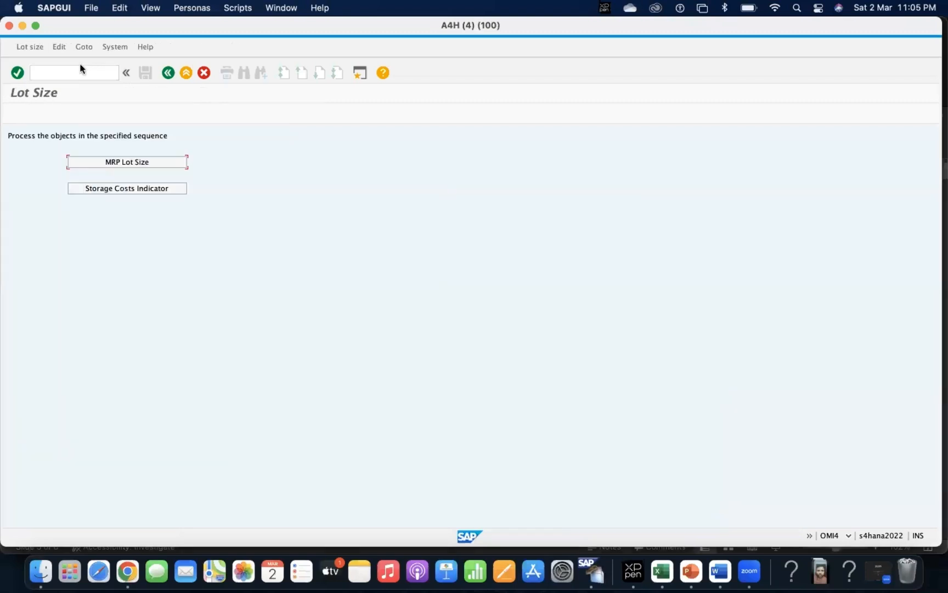
Review the Splitting quota settings of MRP lot-sizing procedure EX, and return to the implementation guide
left_click(145, 162)
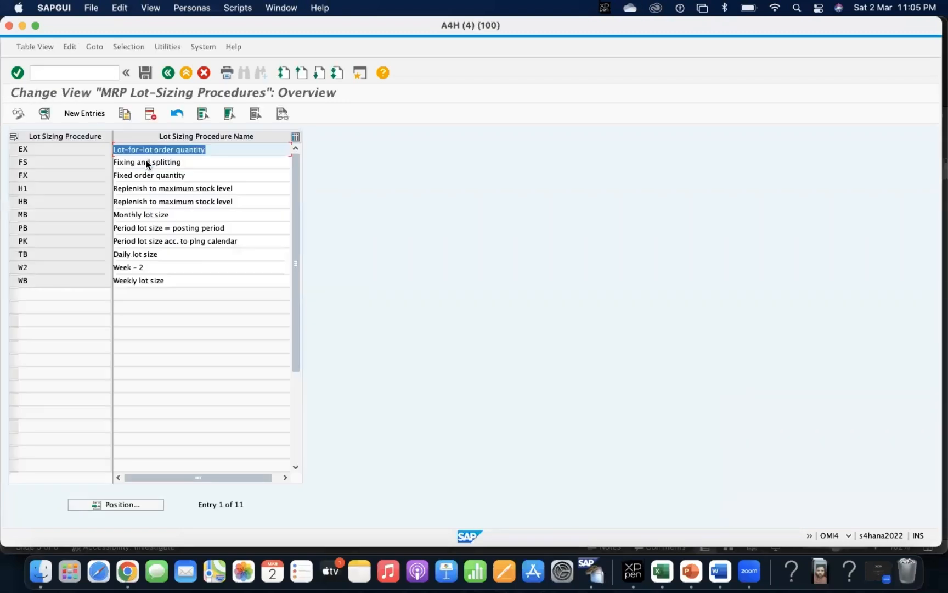
left_click(12, 149)
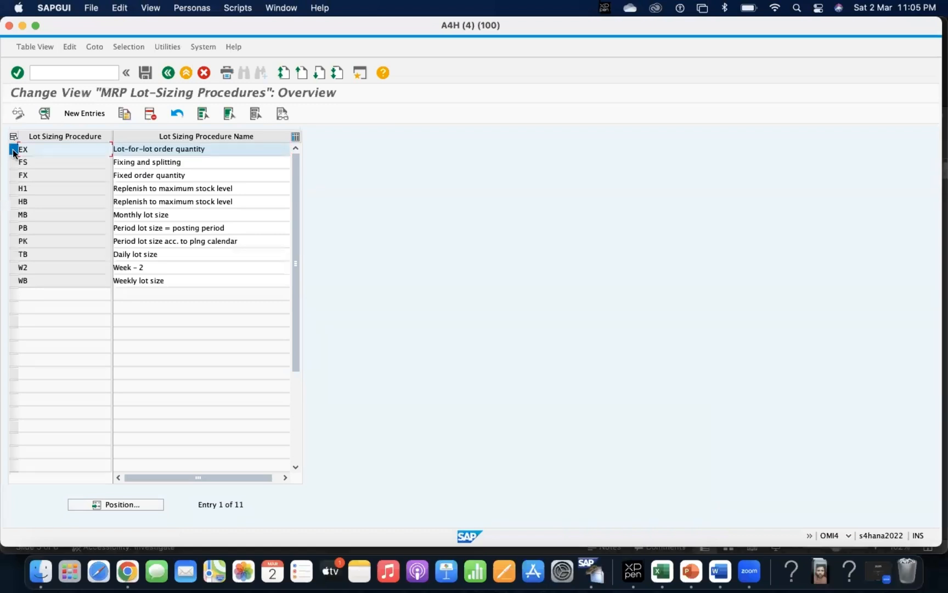
left_click(44, 113)
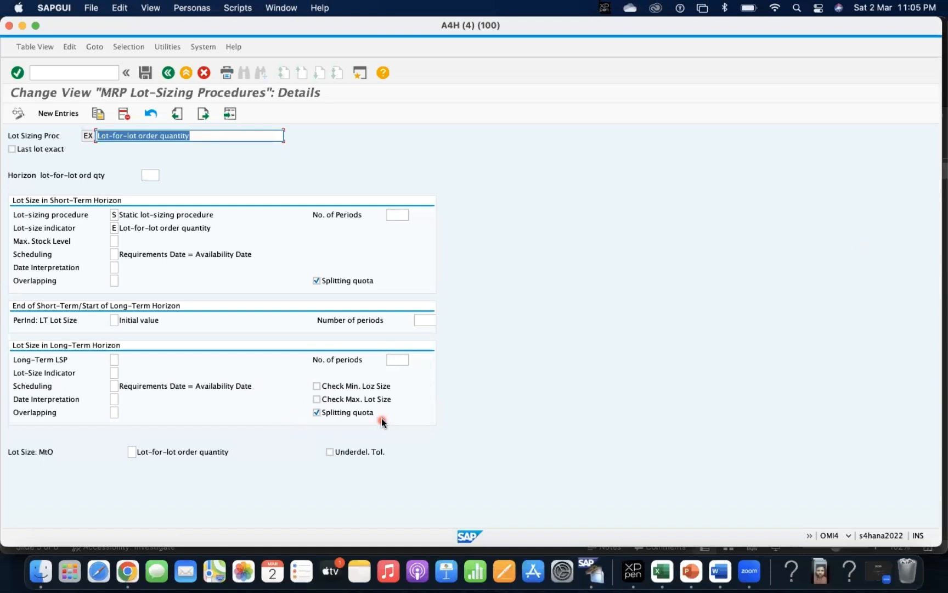
left_click(168, 73)
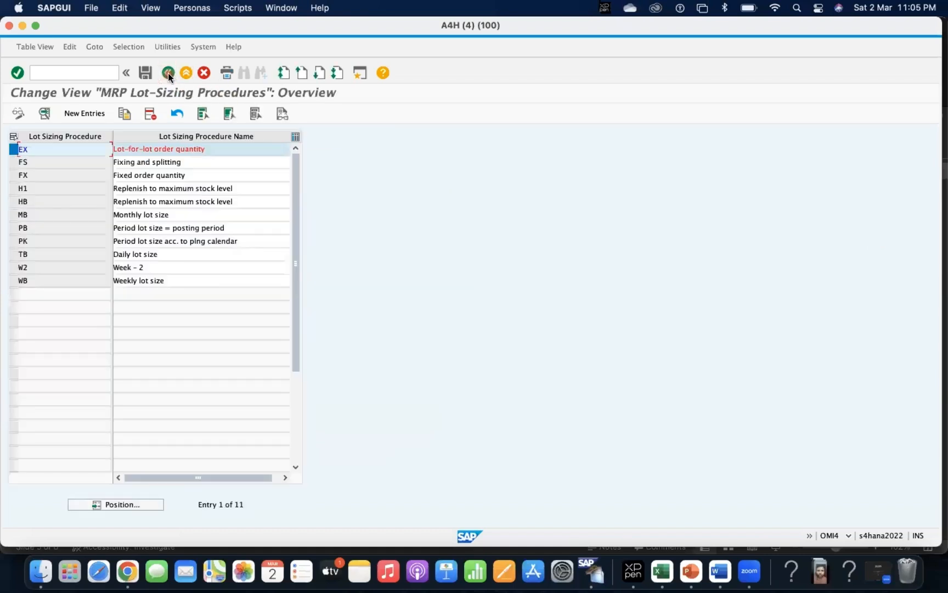
left_click(168, 74)
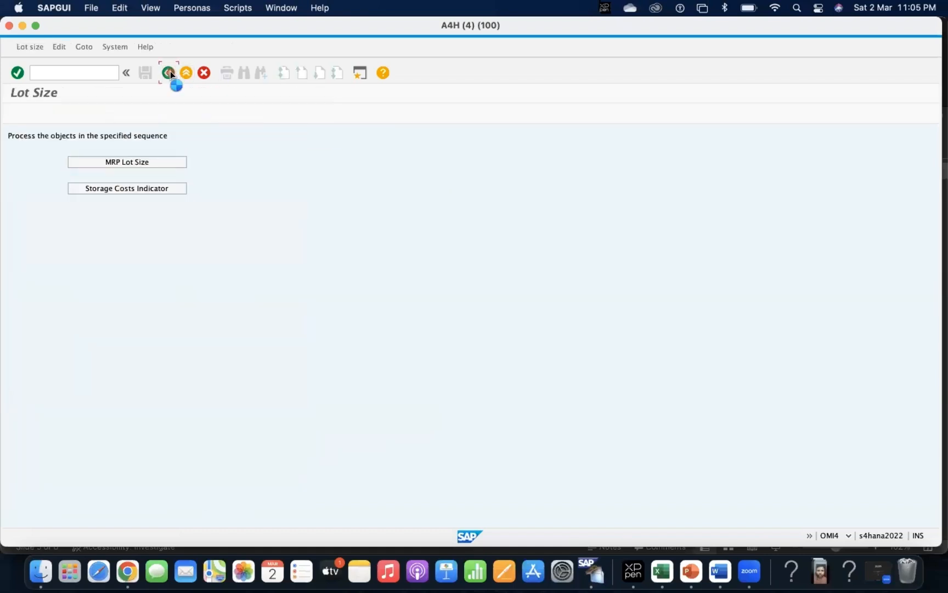
left_click(169, 72)
left_click(96, 69)
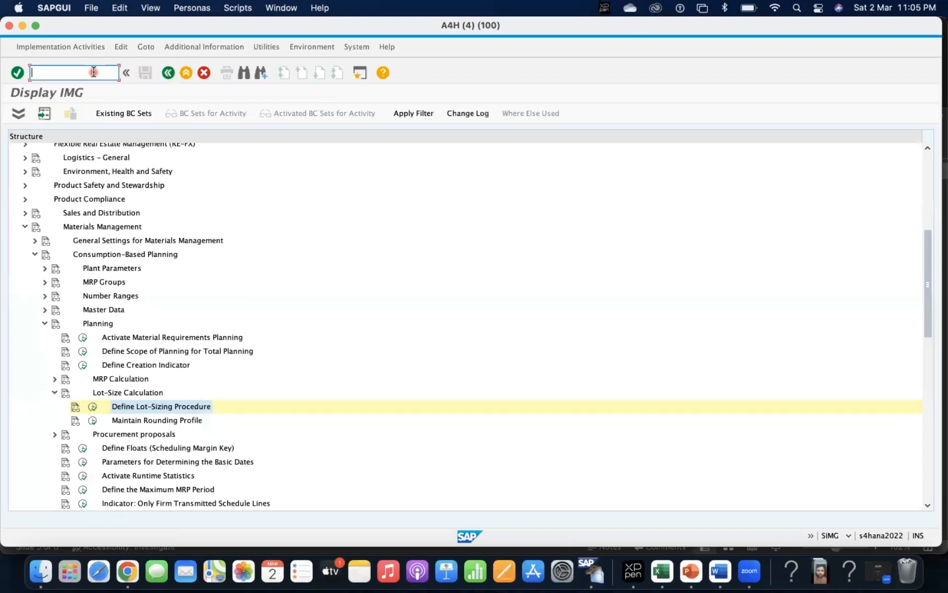
type("/nmm02")
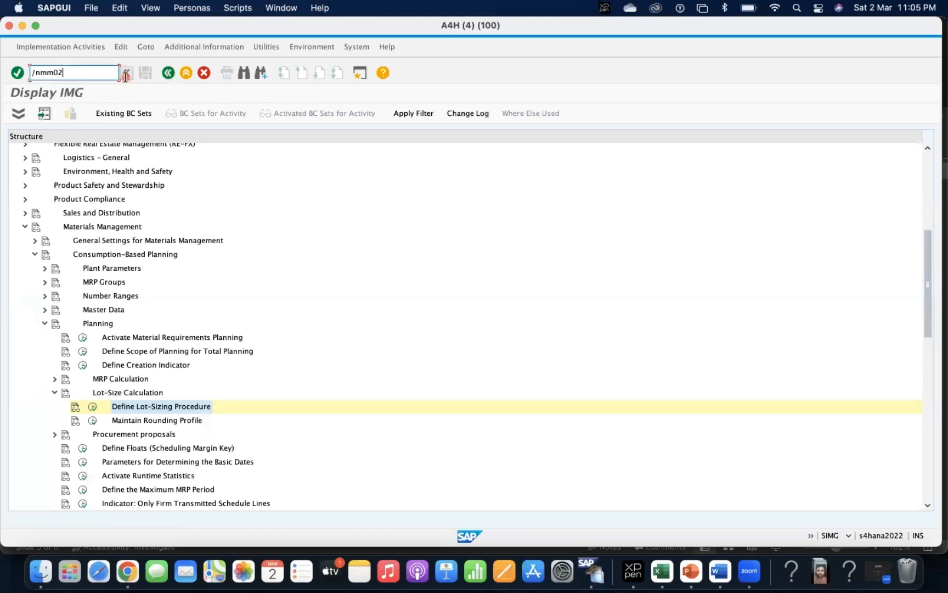
key("Return")
key("Return")
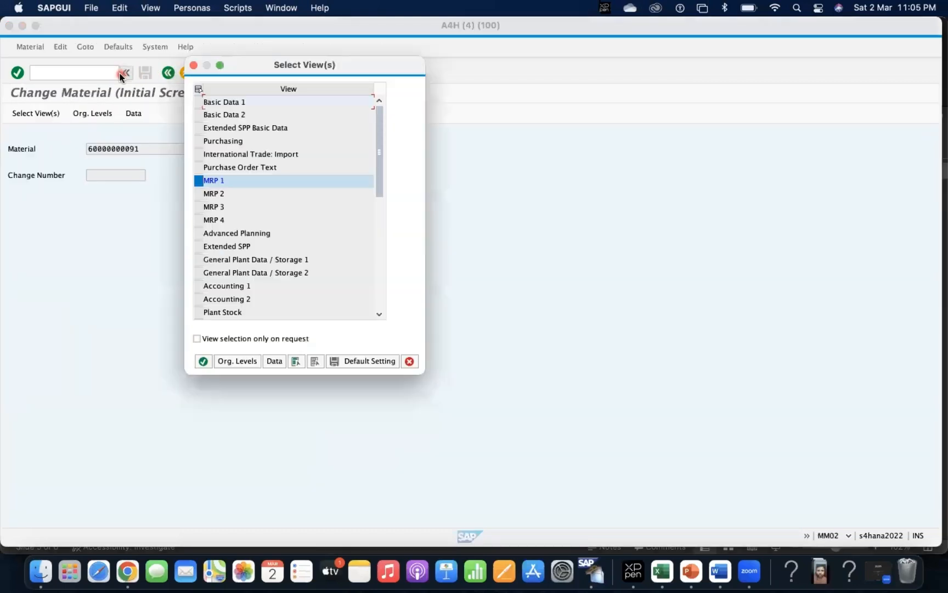
left_click(212, 220)
key("Return")
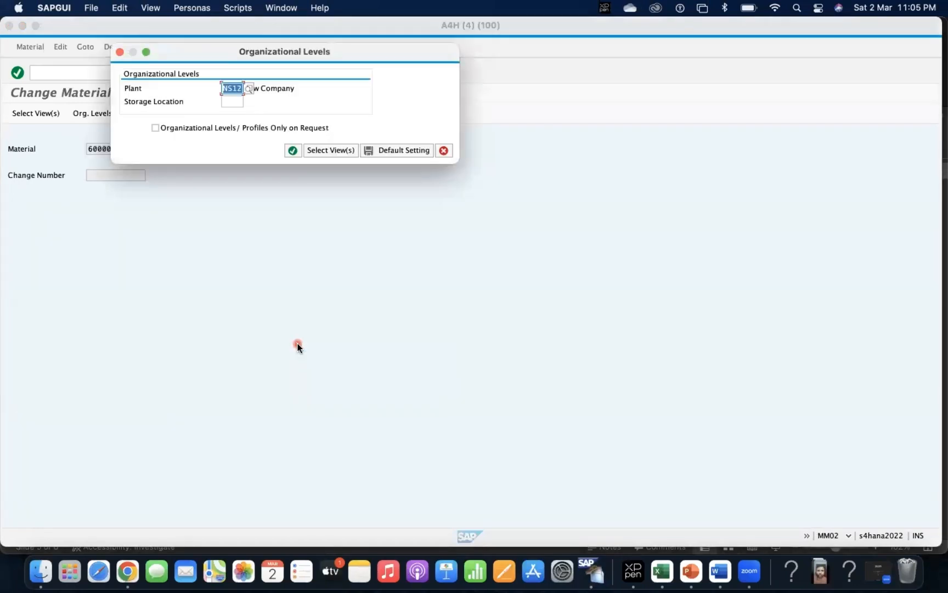
key("Return")
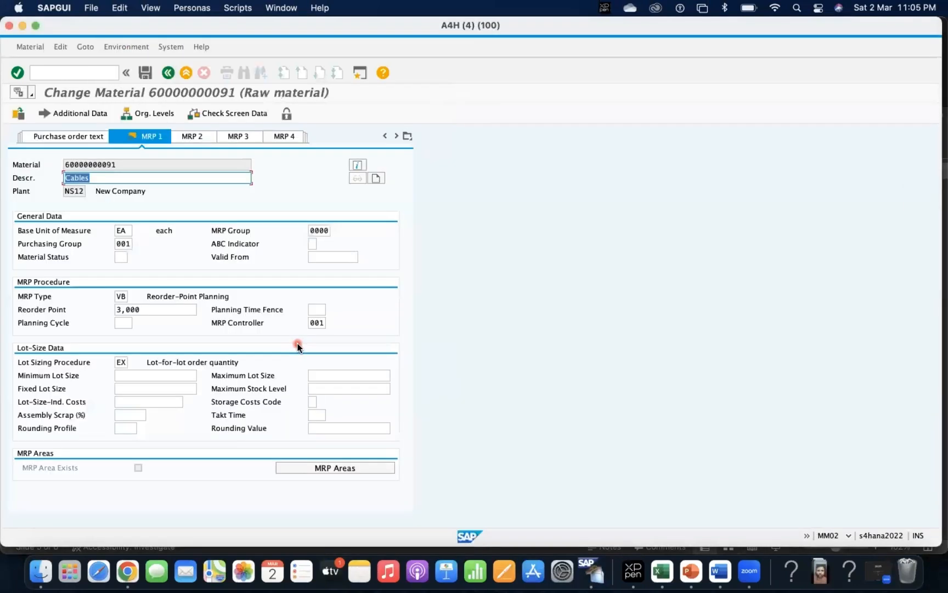
Check the reorder point and the lot-sizing procedure in the MRP 1 view of the material
left_click(149, 311)
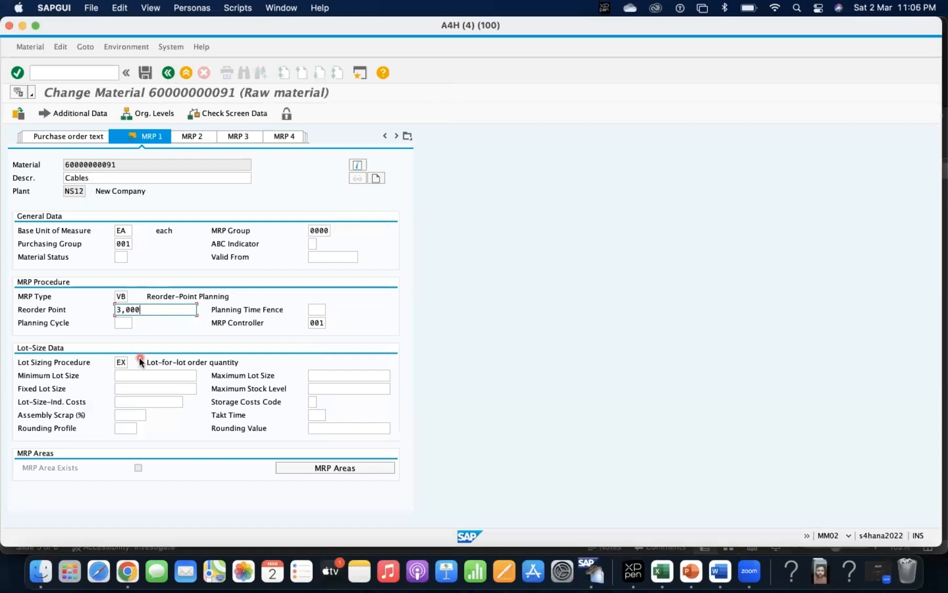
left_click(121, 362)
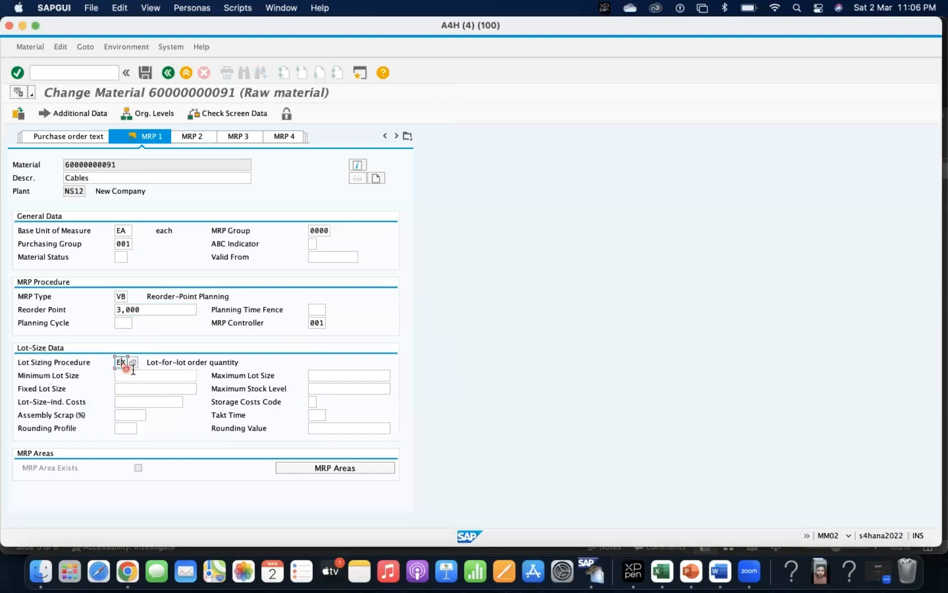
left_click_drag(122, 360, 135, 361)
left_click(118, 361)
Review the procurement type and its possible entries in the MRP 2 view, cancelling the selection
left_click(187, 138)
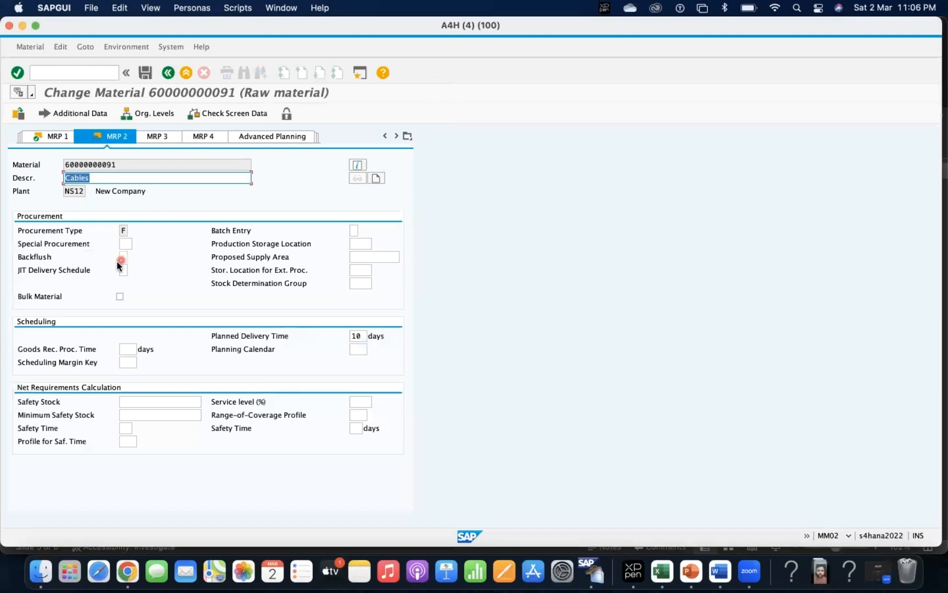
left_click(124, 231)
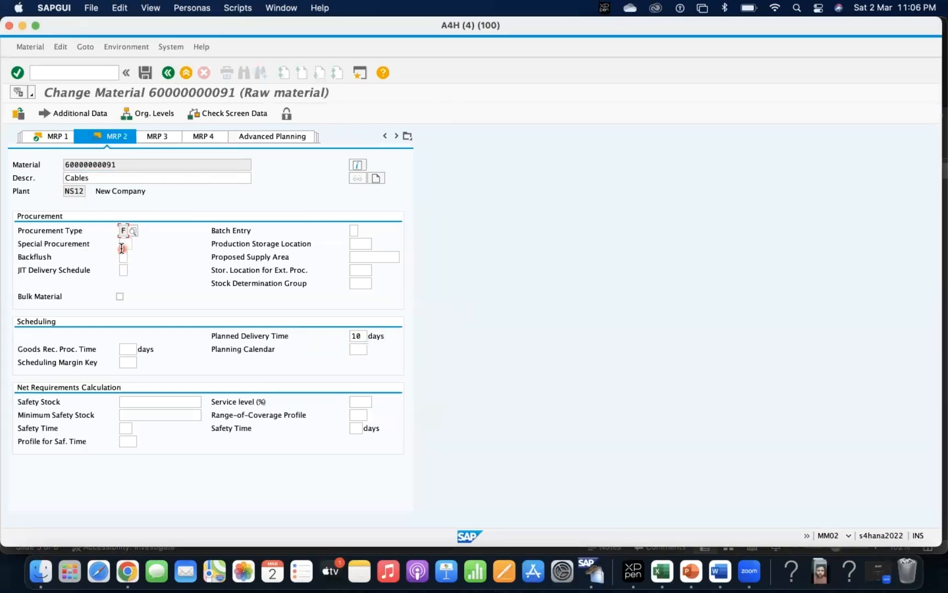
left_click(134, 230)
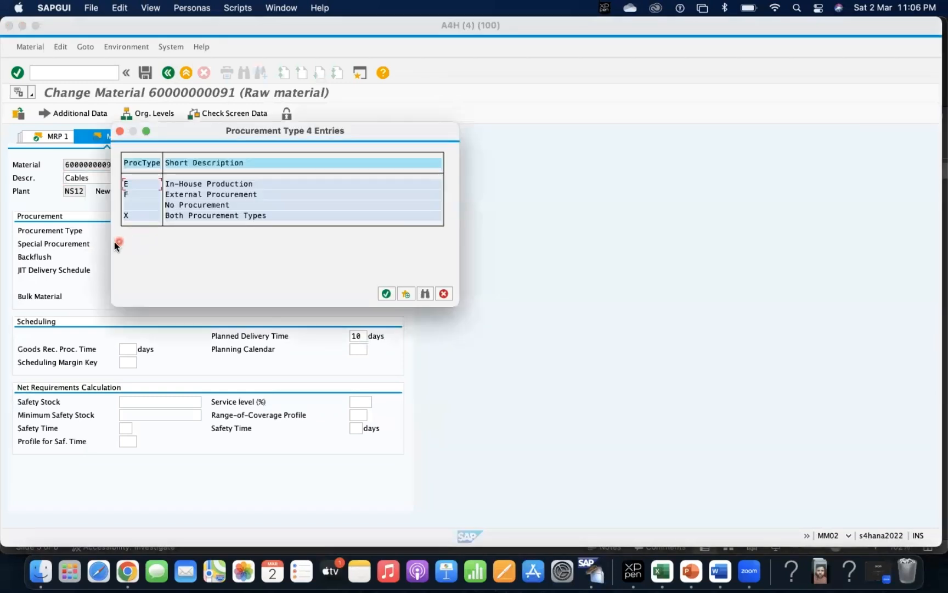
left_click(210, 193)
left_click(443, 294)
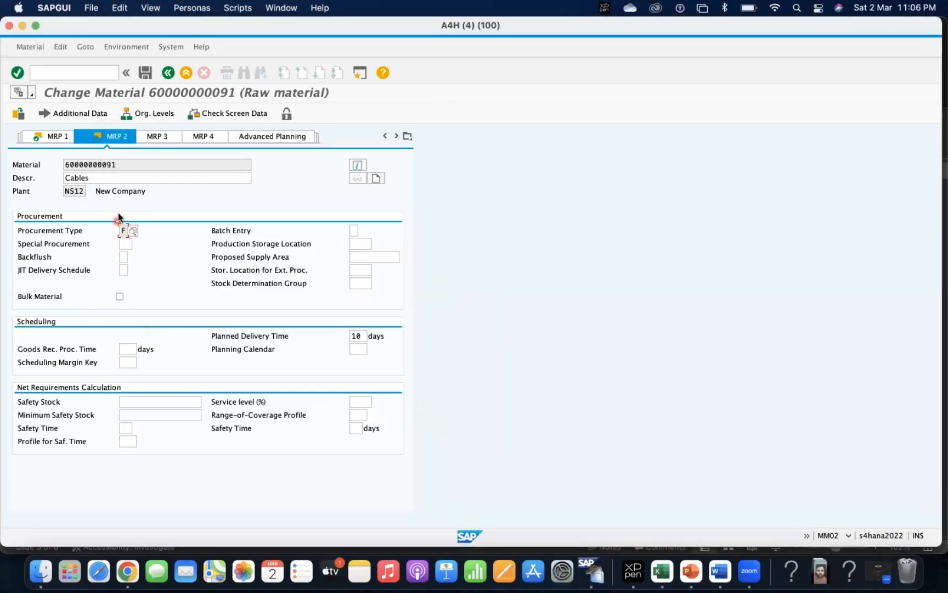
Try to open the production versions from the MRP 4 view of the material
left_click(204, 136)
left_click(118, 286)
left_click(212, 138)
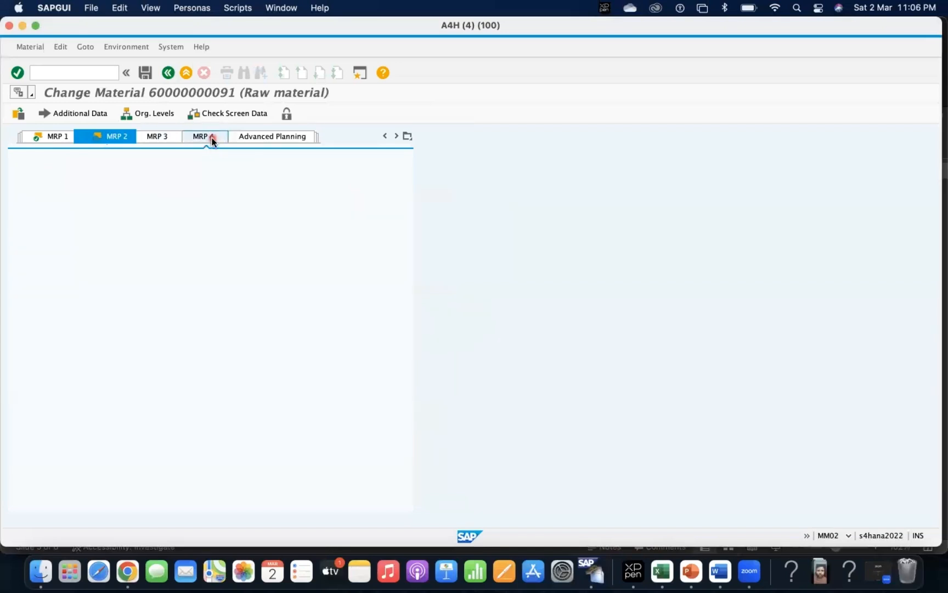
left_click(84, 258)
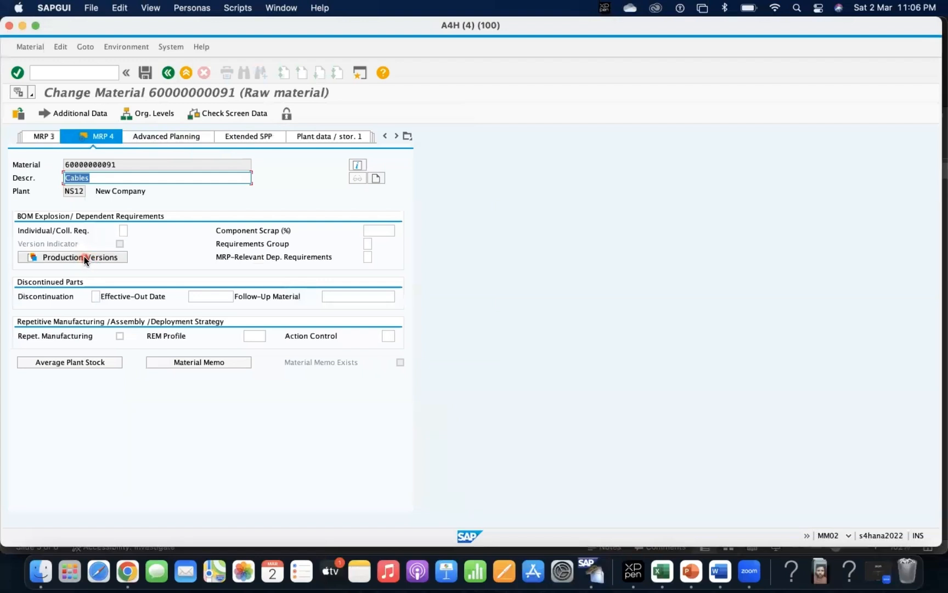
left_click(84, 258)
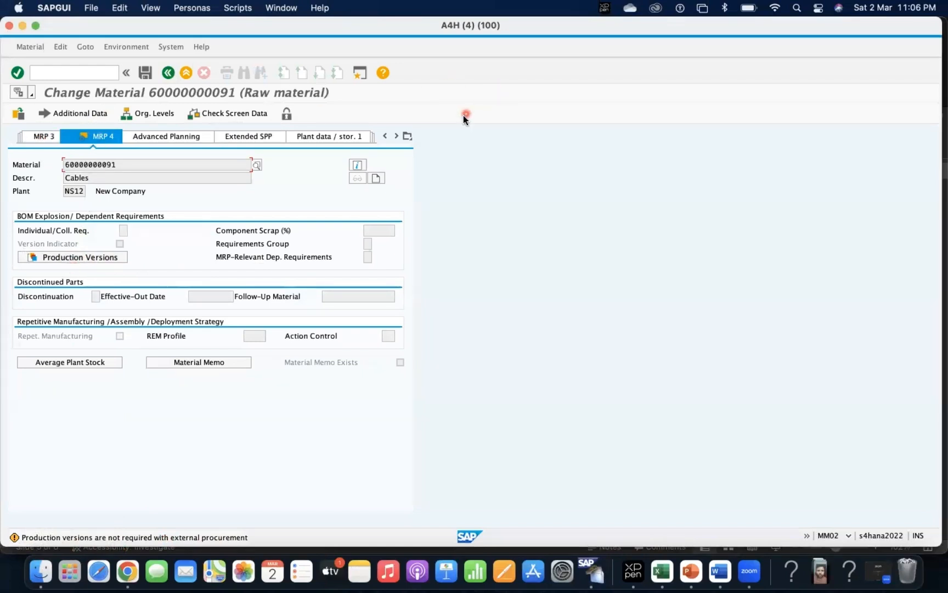
Recheck the reorder point and lot-sizing procedure in the MRP 1 view, and save the material
left_click(406, 136)
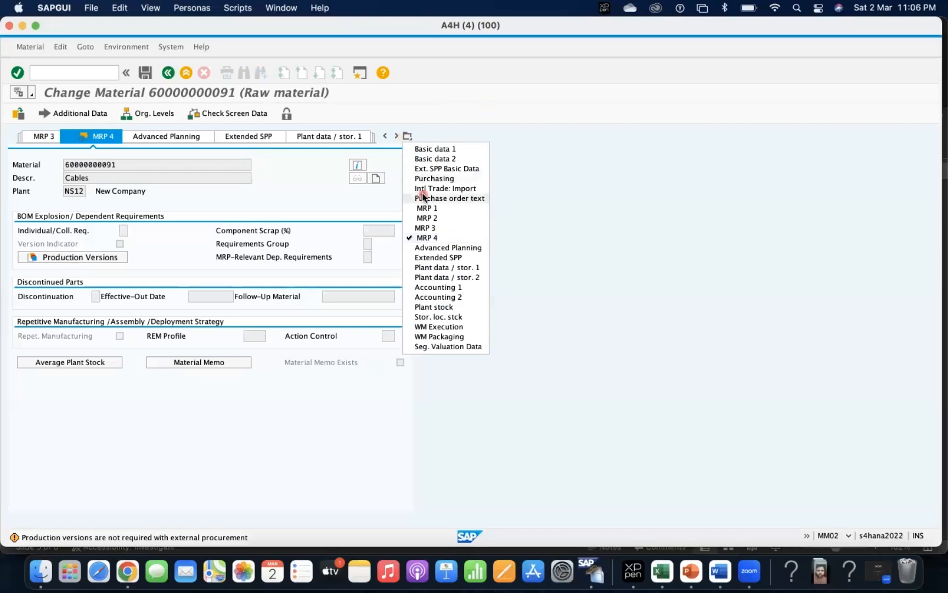
left_click(433, 209)
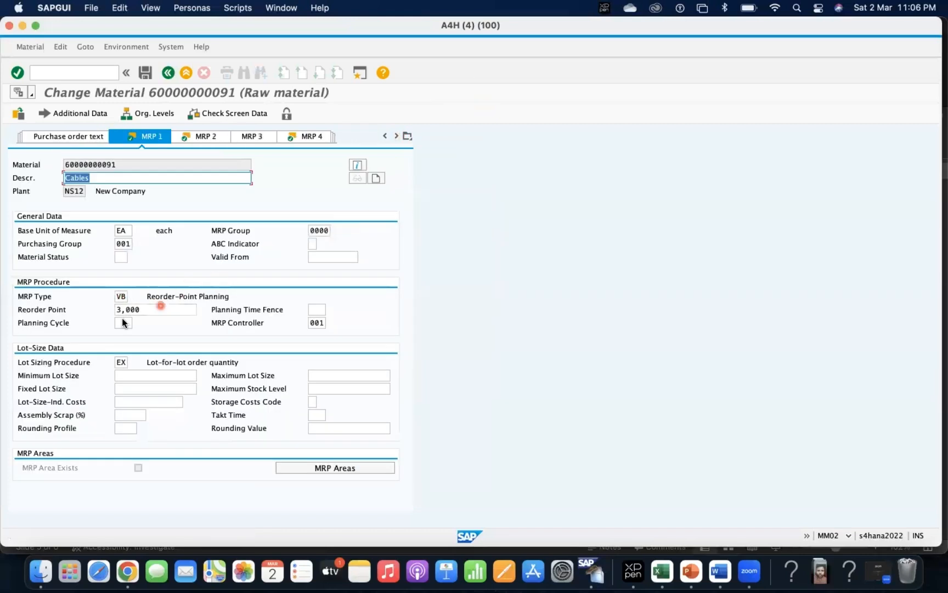
left_click(158, 310)
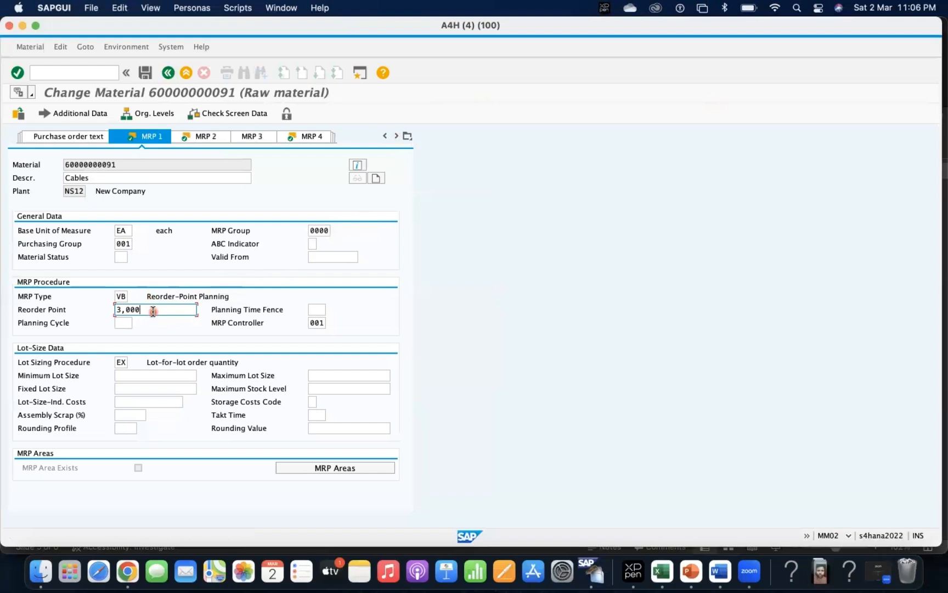
left_click_drag(140, 310, 108, 314)
left_click(107, 313)
left_click(120, 363)
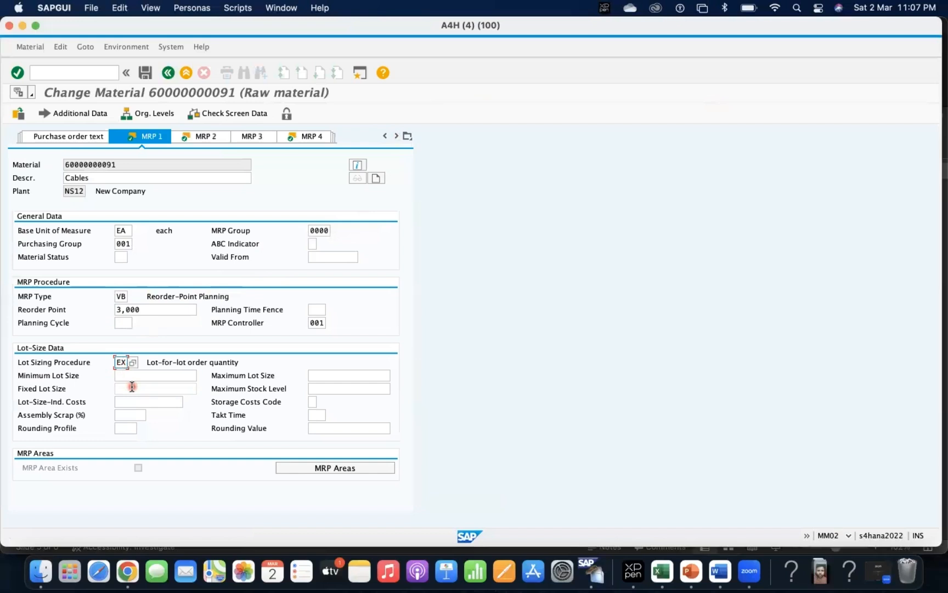
left_click(144, 73)
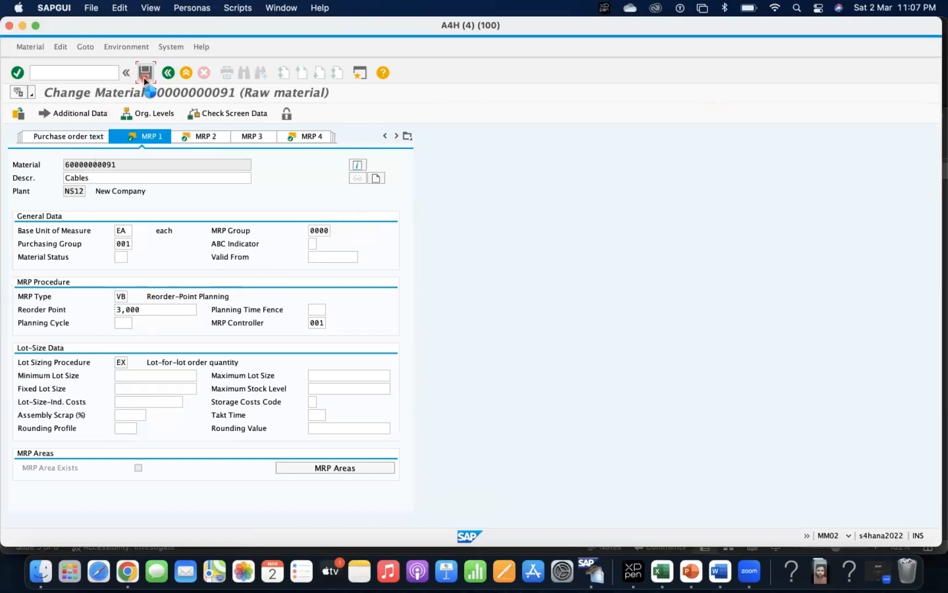
left_click(78, 74)
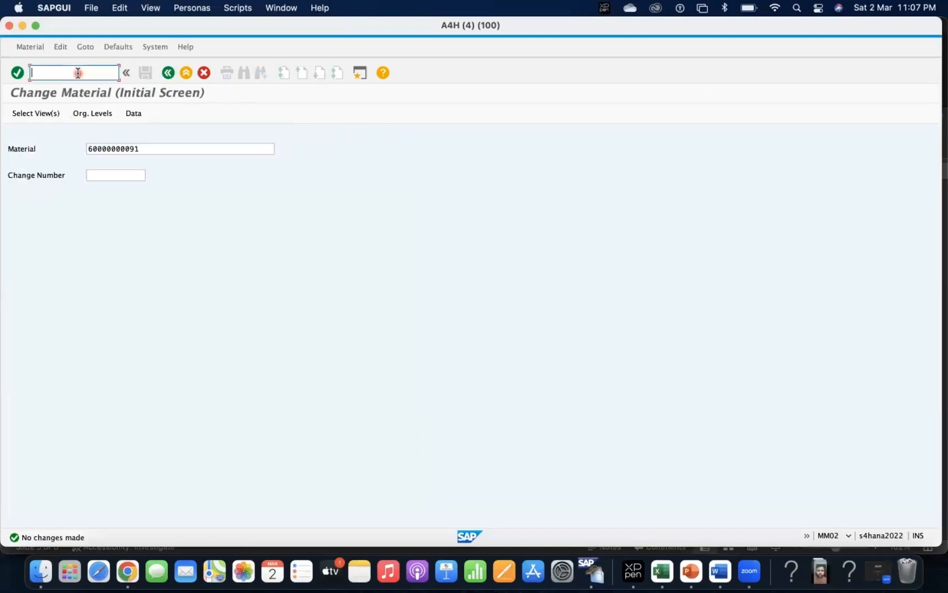
type("/nm")
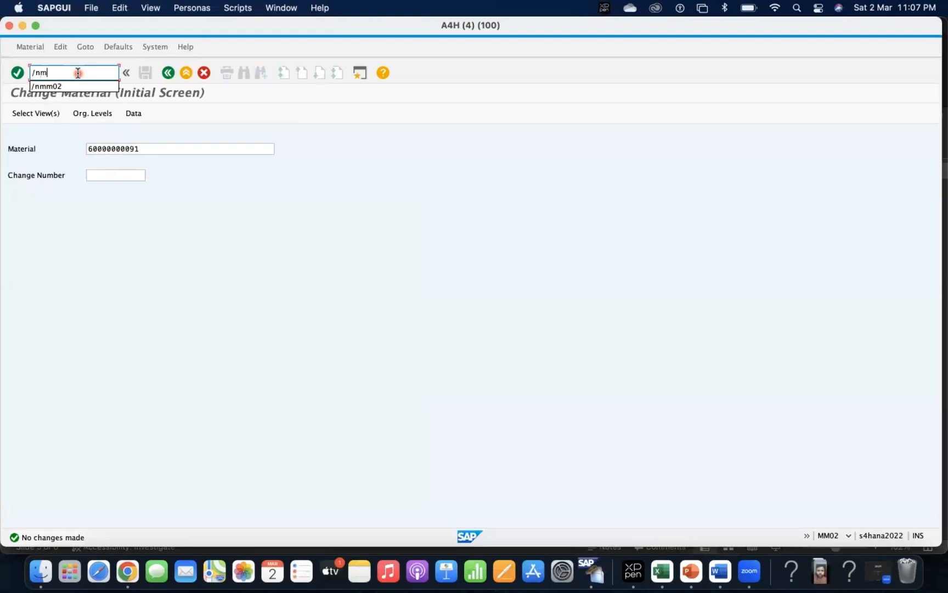
type("e11")
key("Return")
left_click(47, 44)
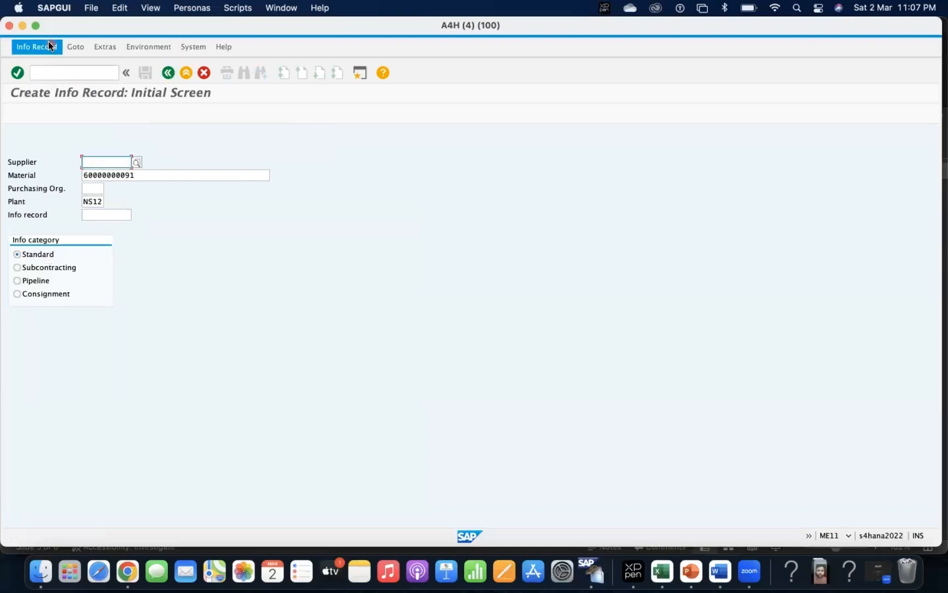
left_click(45, 90)
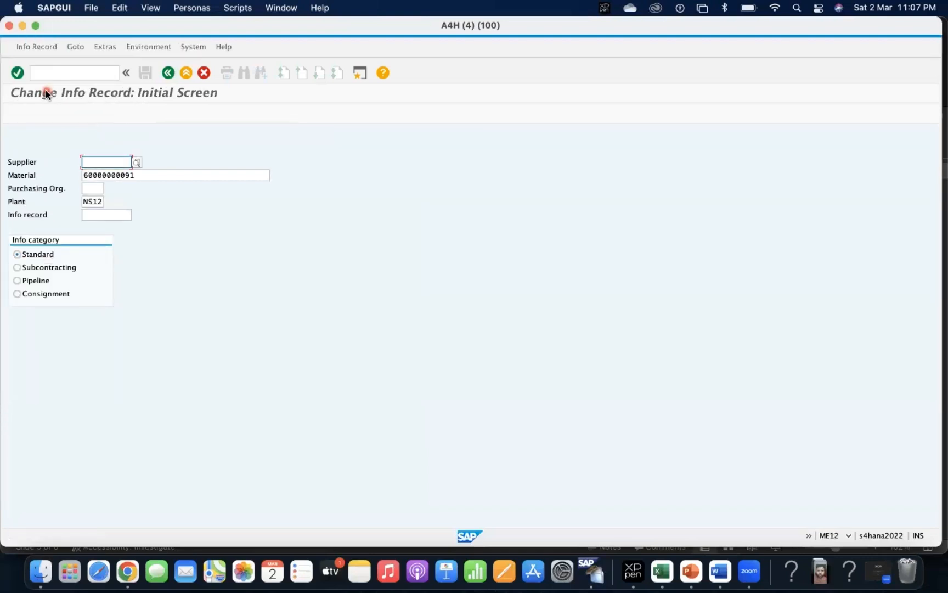
key("BackSpace")
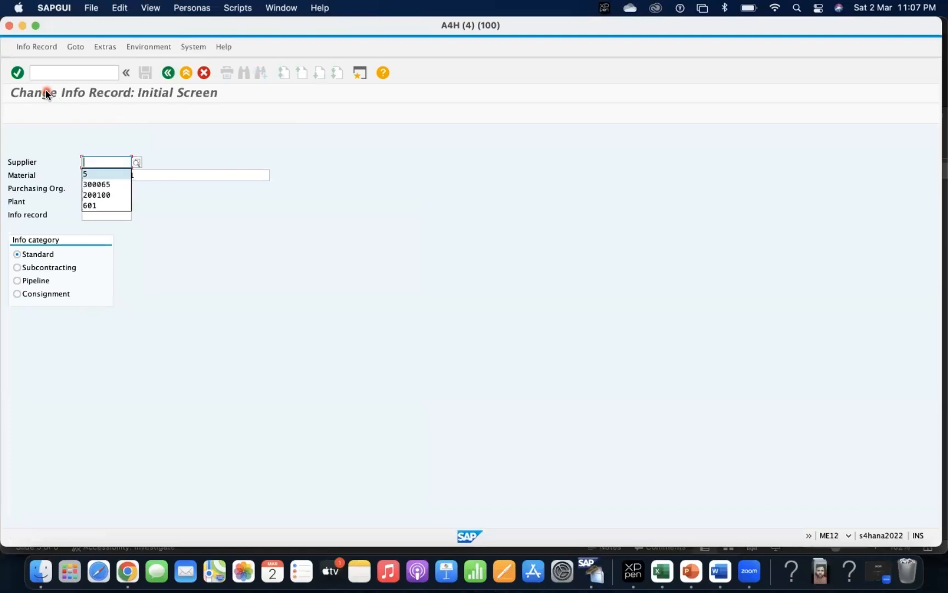
left_click(59, 74)
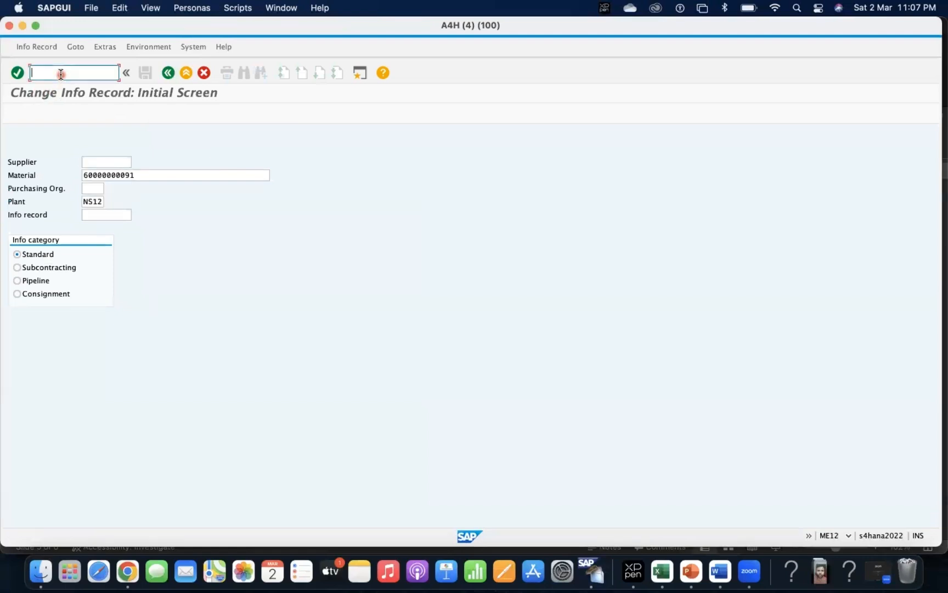
type("/nm")
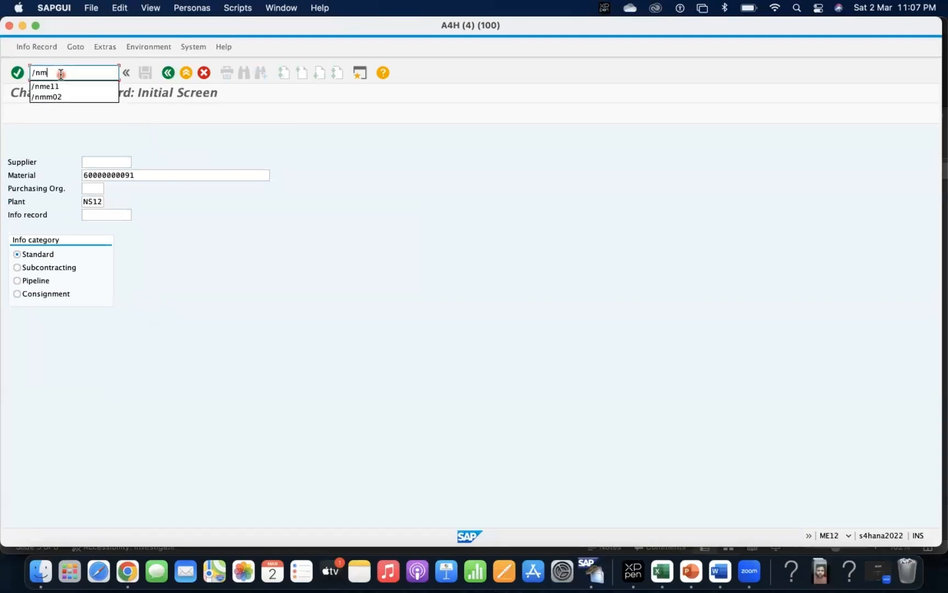
type("e")
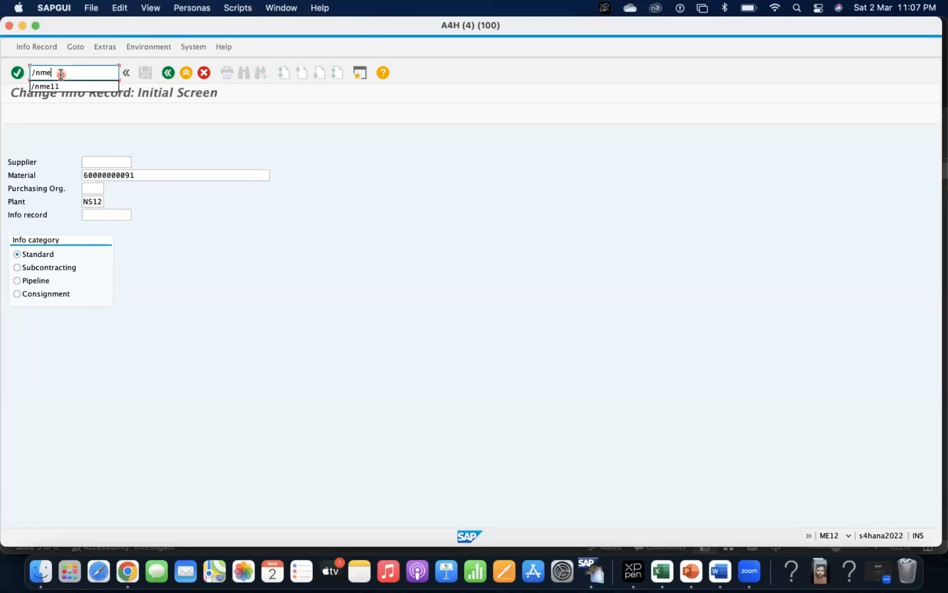
type("1m")
key("Return")
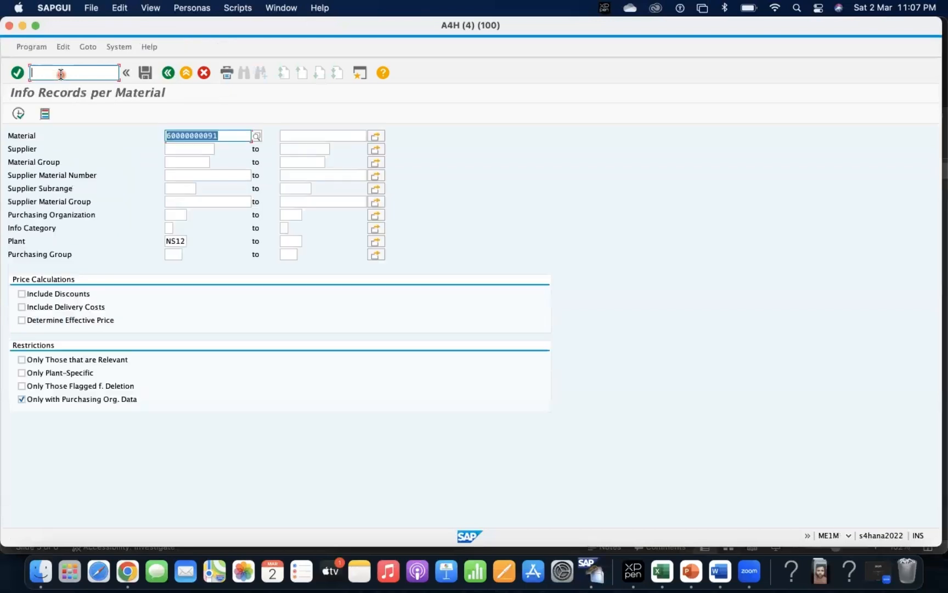
left_click(18, 113)
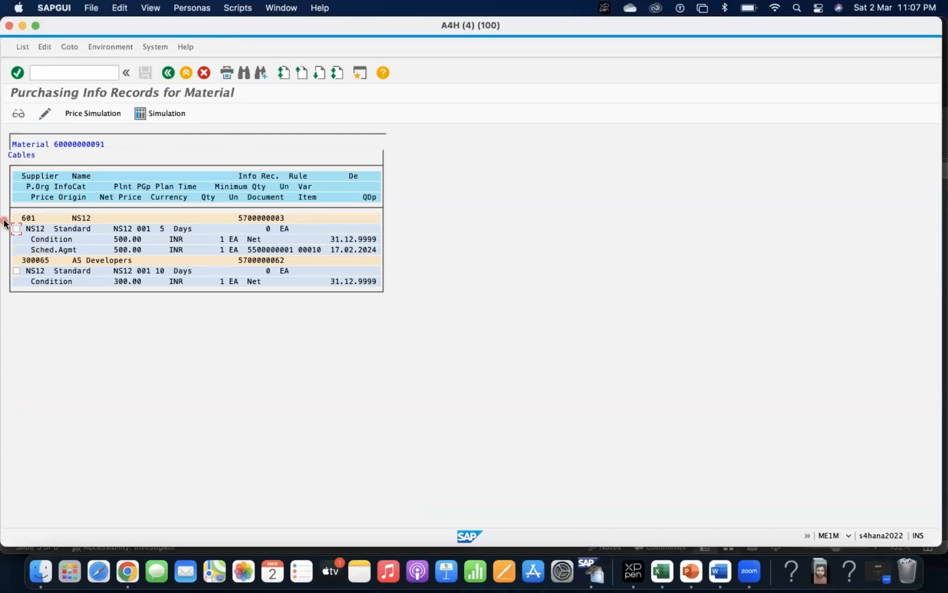
Open the AS Developers info record for change, and review its purchasing organization data down to the Incoterms location fields
left_click(17, 270)
left_click(47, 114)
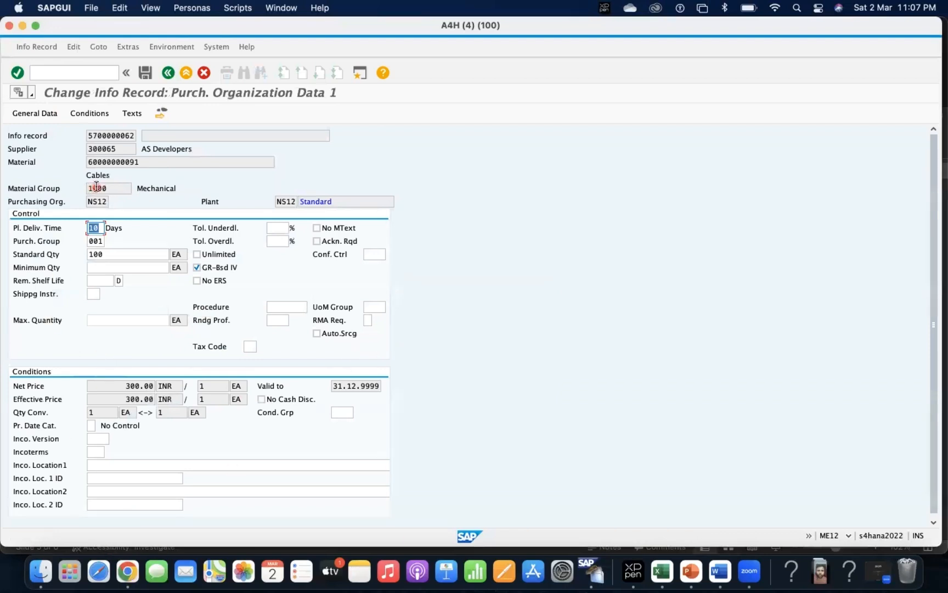
scroll(220, 493, "down", 1)
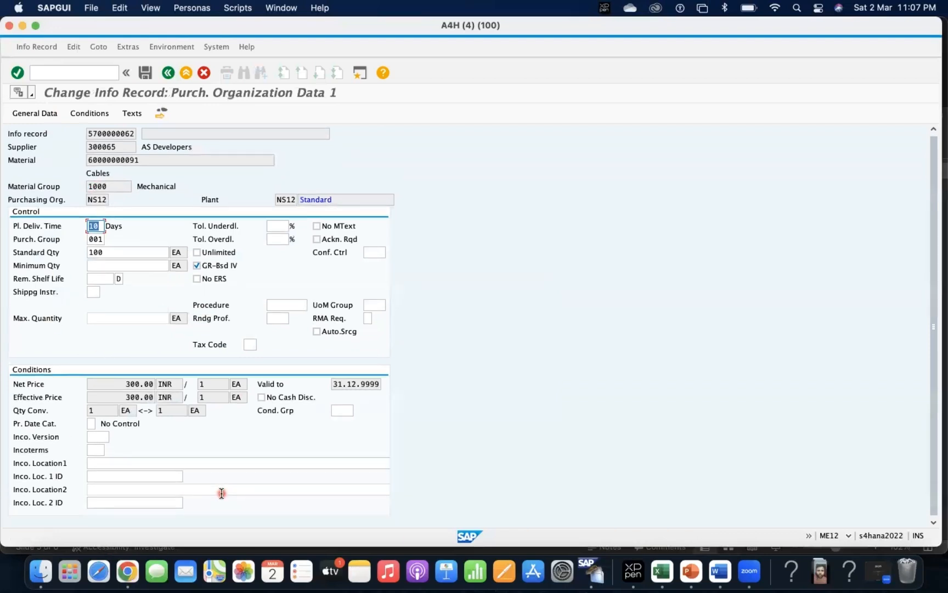
left_click(109, 464)
left_click(106, 476)
left_click(110, 501)
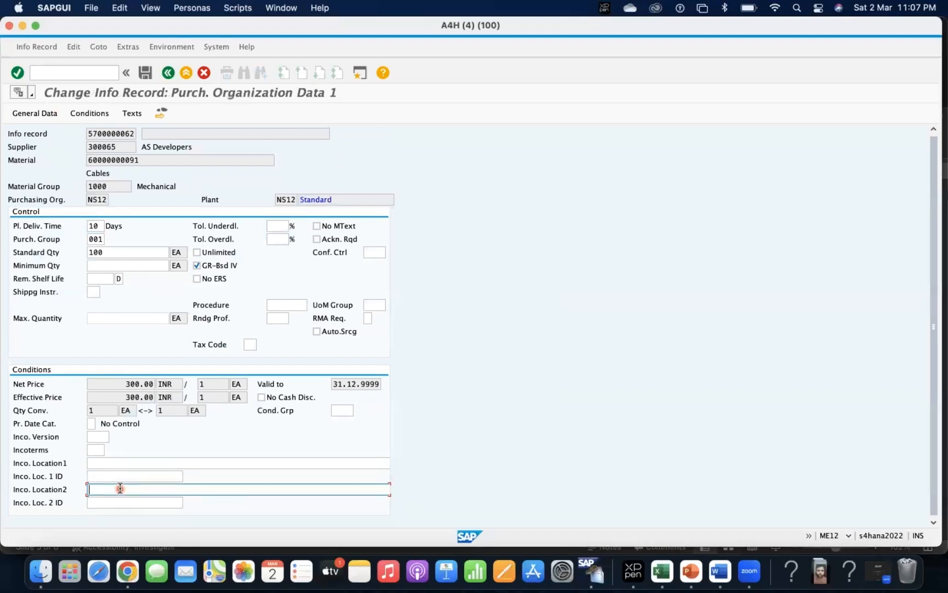
Check the amount of gross price condition PB00 in the conditions of the AS Developers info record
left_click(90, 115)
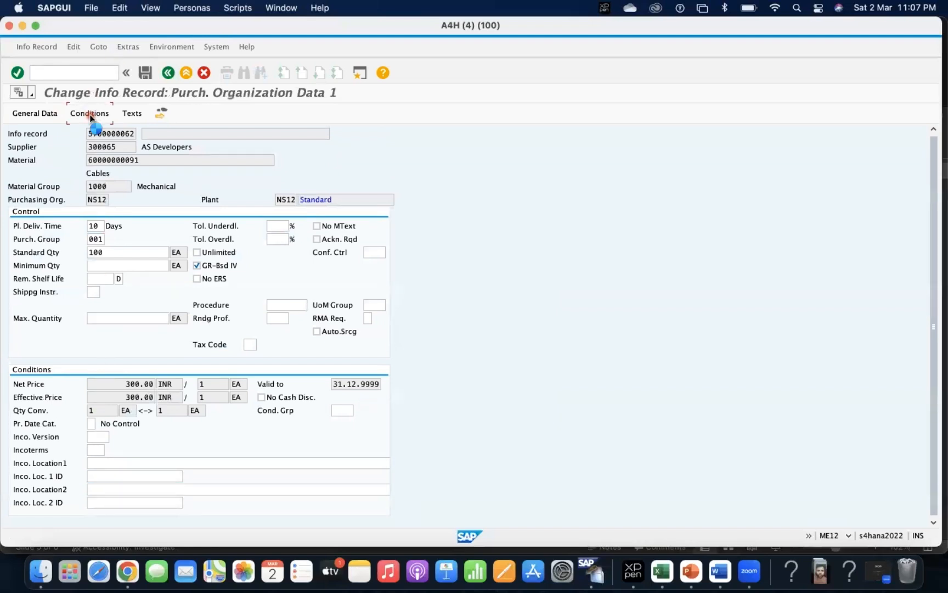
double_click(134, 168)
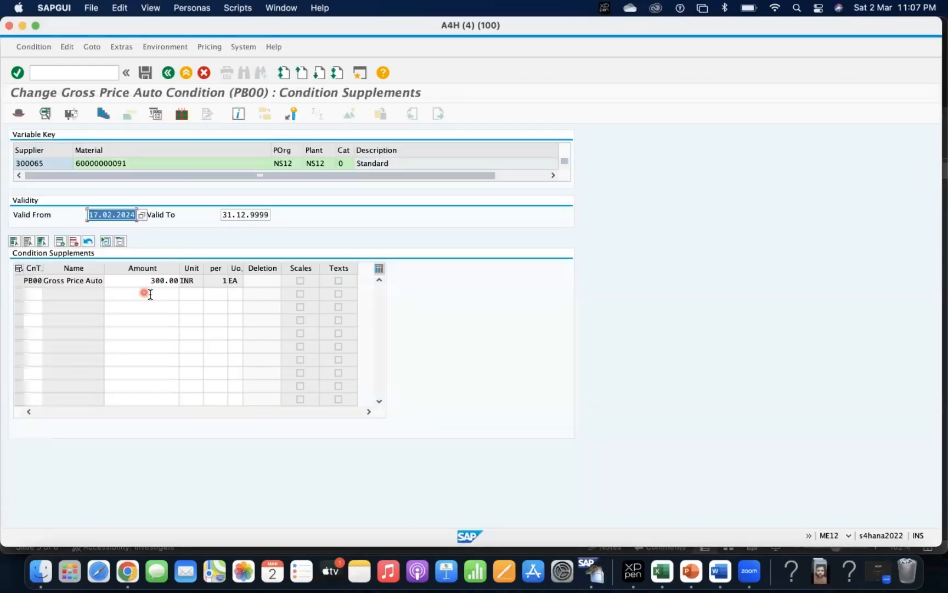
left_click(140, 280)
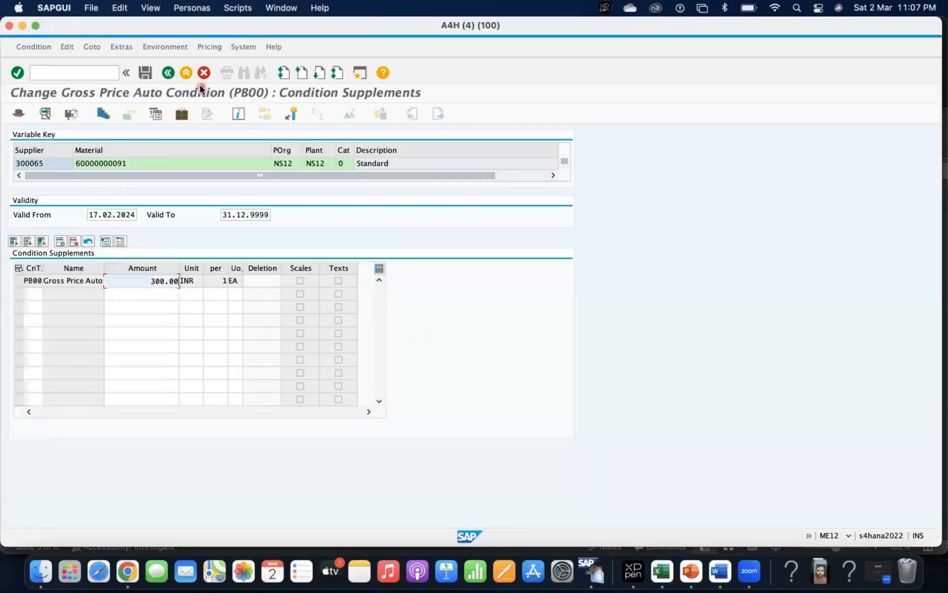
Exit the info record screens back to SAP Easy Access, and close the A4H (4) session window
left_click(167, 73)
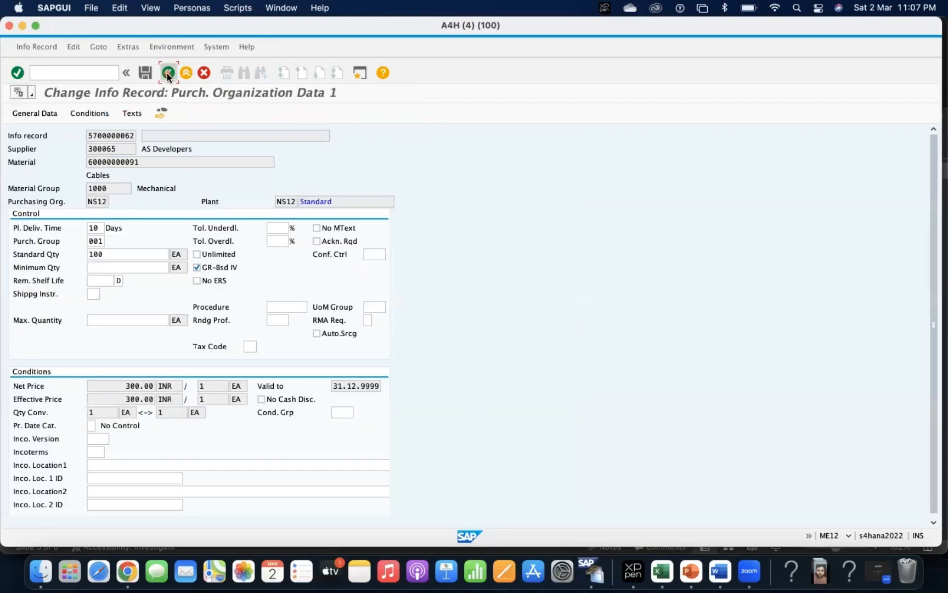
left_click(167, 73)
left_click(167, 73)
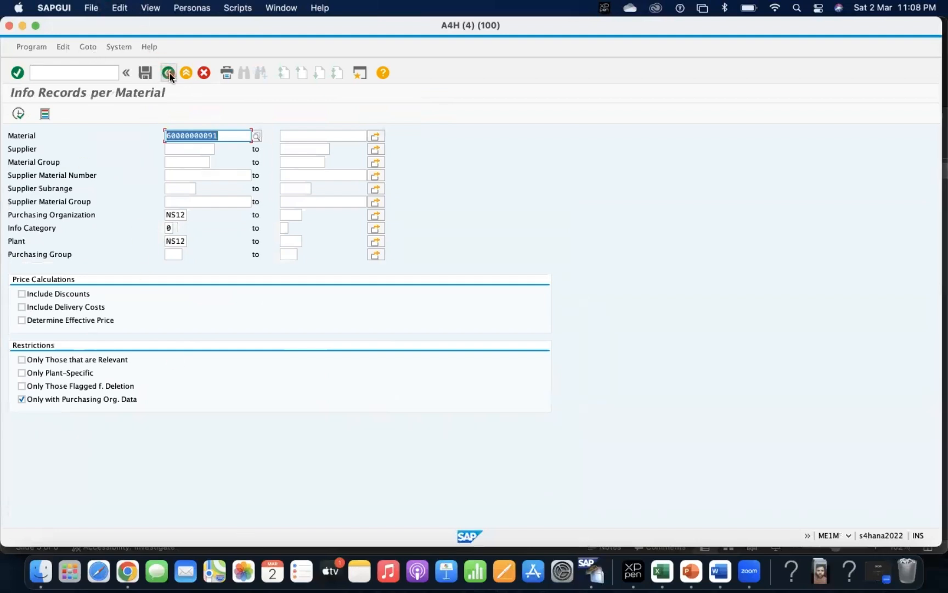
left_click(169, 73)
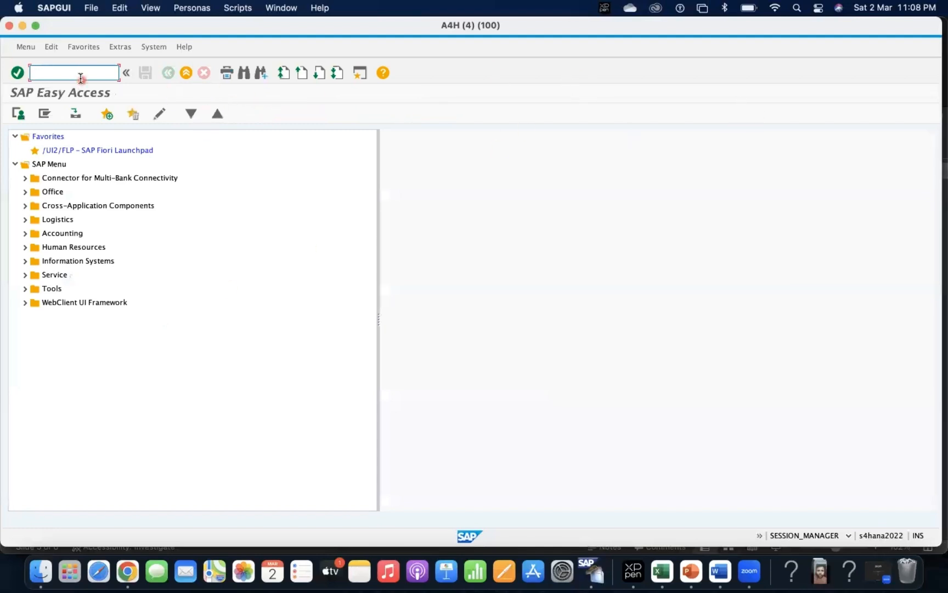
type("m")
key("BackSpace")
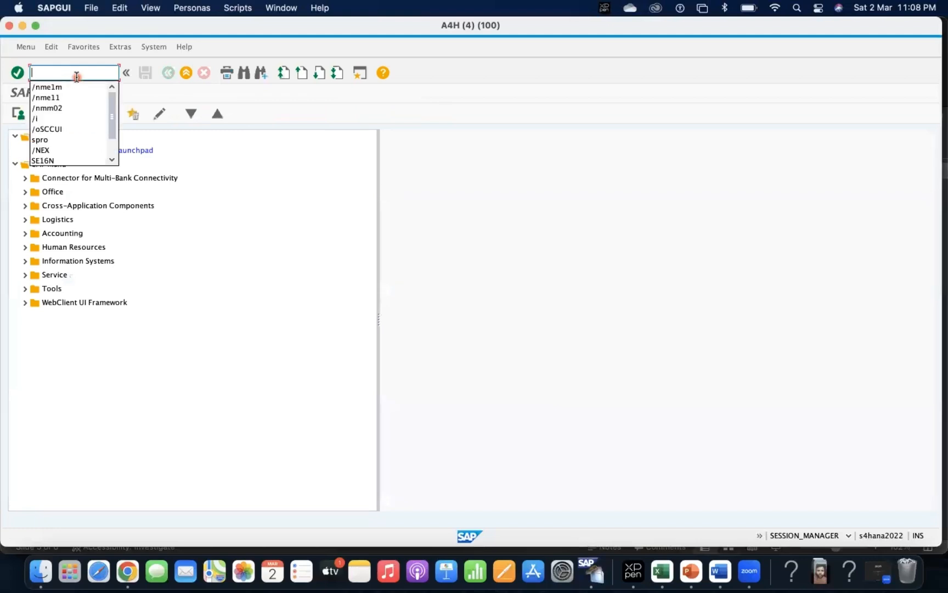
left_click(378, 113)
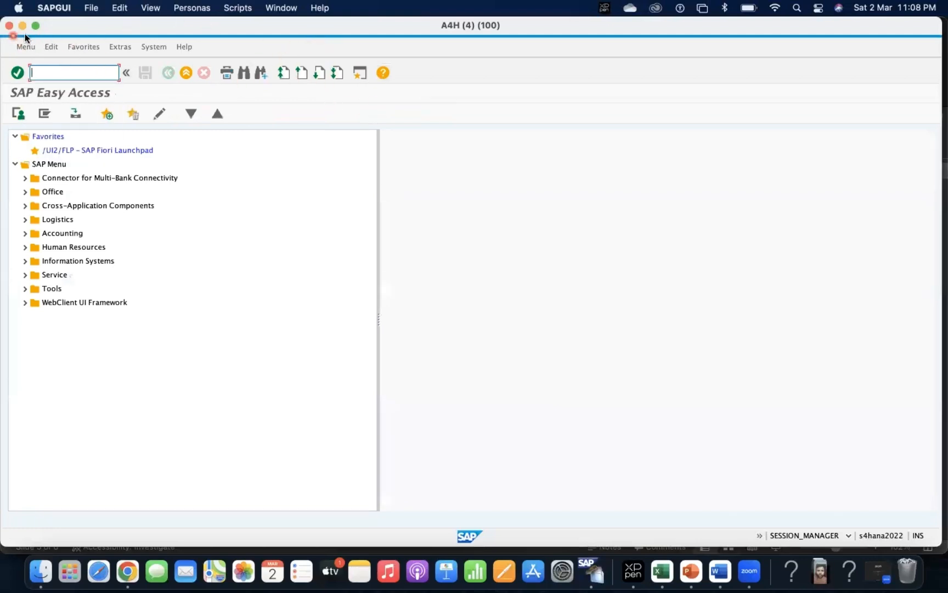
left_click_drag(192, 48, 312, 97)
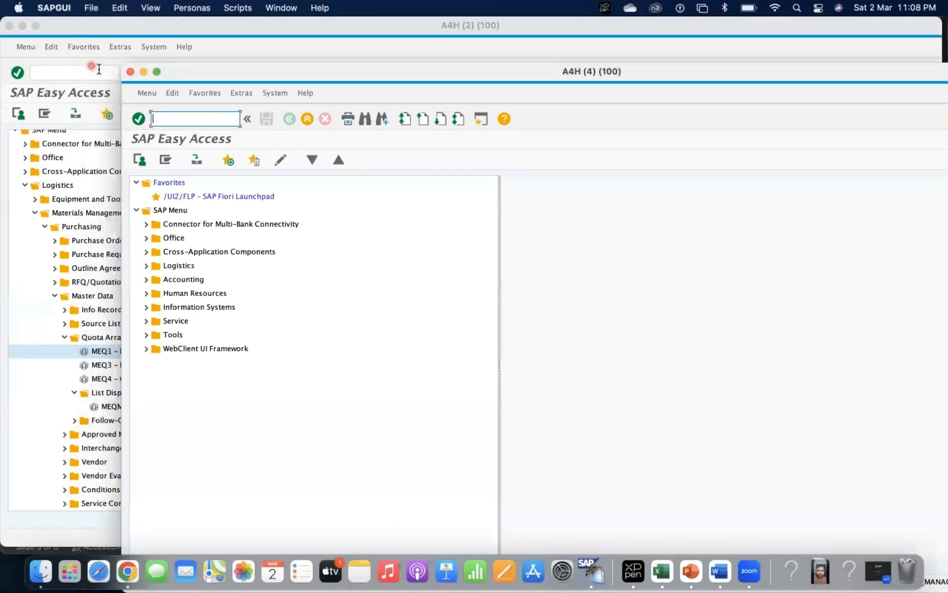
left_click(130, 72)
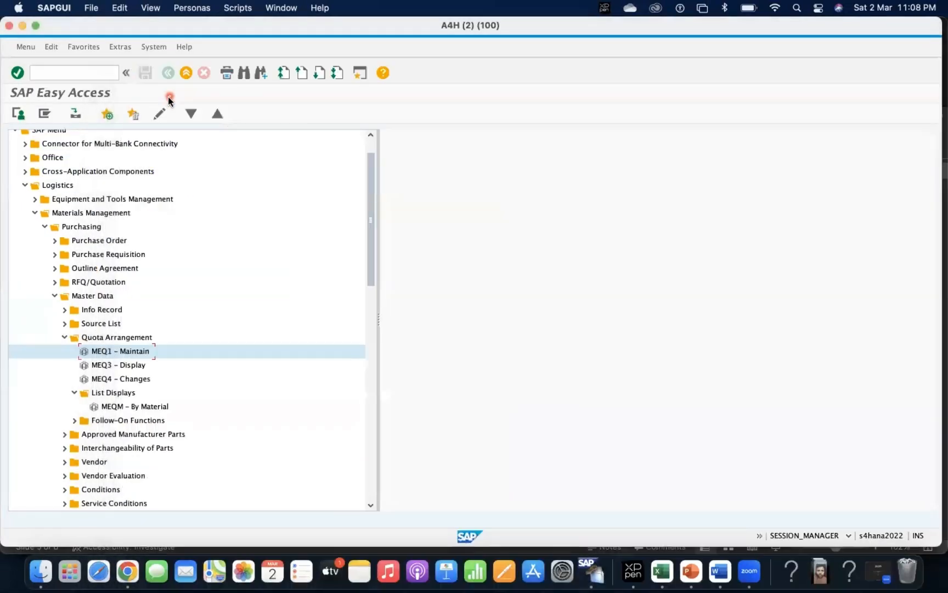
double_click(131, 353)
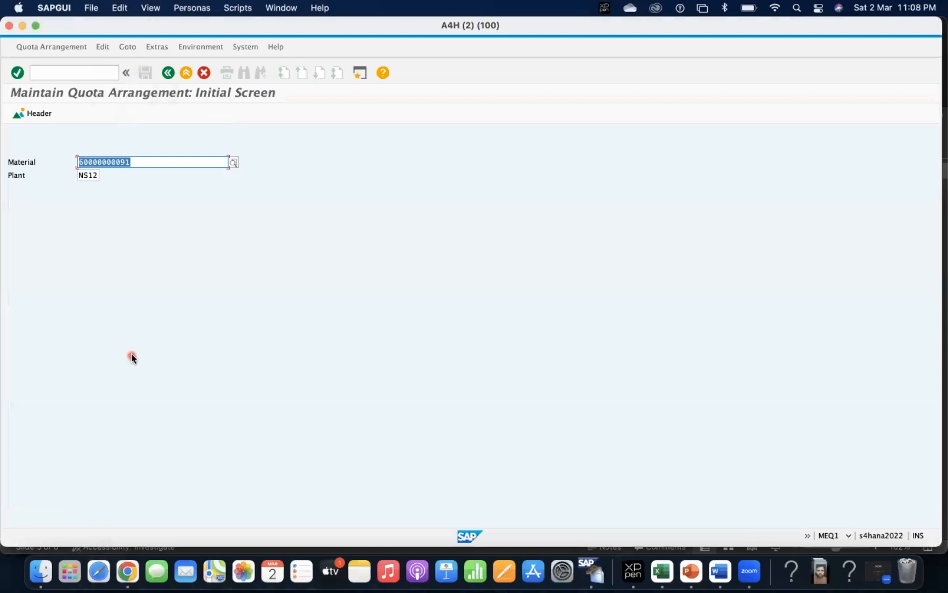
key("Return")
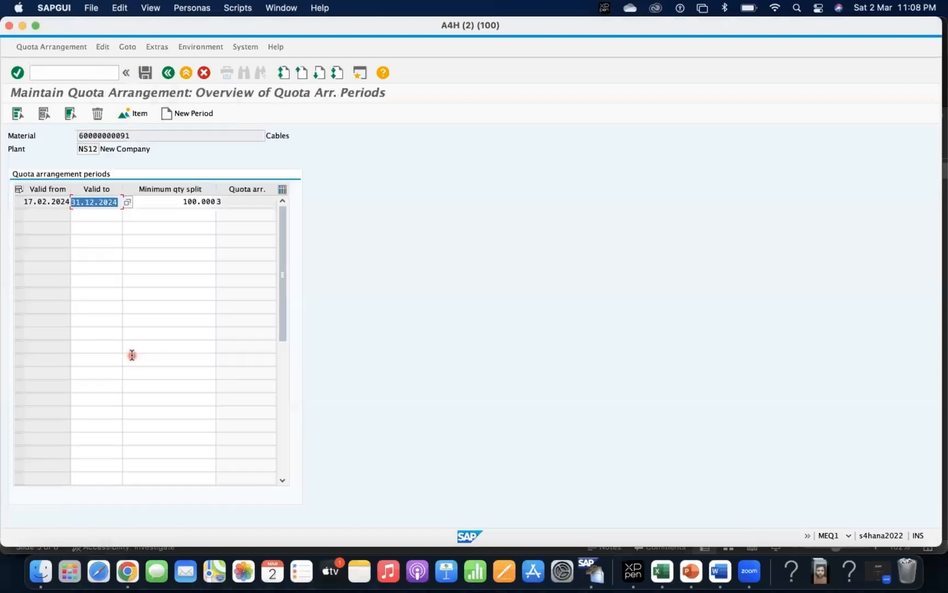
left_click(182, 203)
key("shift+End")
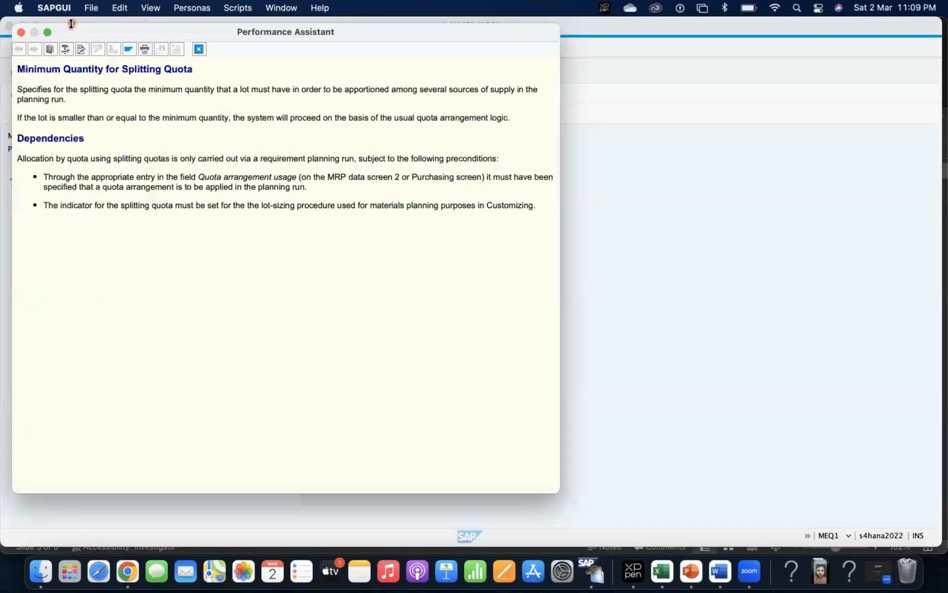
left_click(21, 33)
left_click(170, 202)
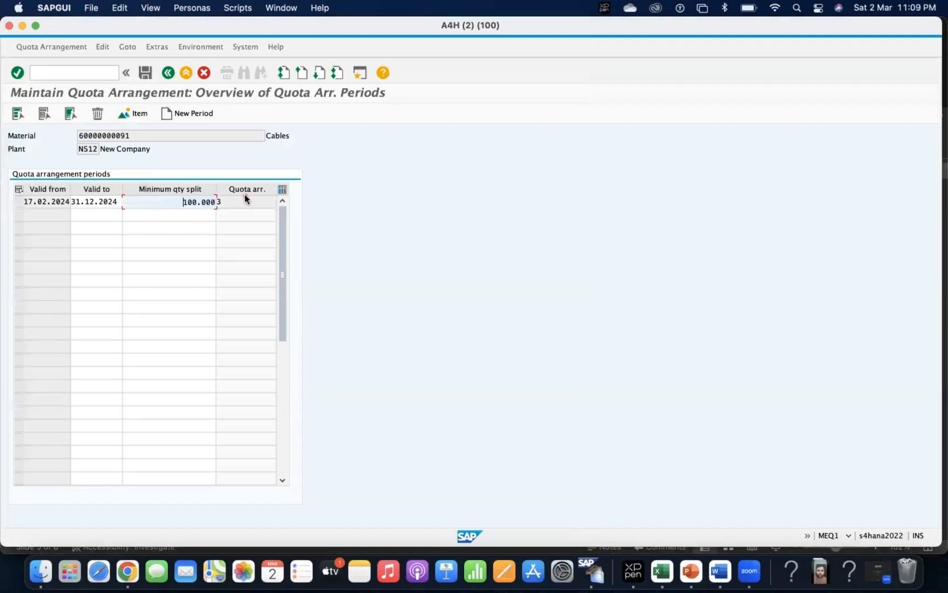
Delete both supplier items from the quota arrangement period starting 17.02.2024, and save the quota arrangement
left_click(19, 202)
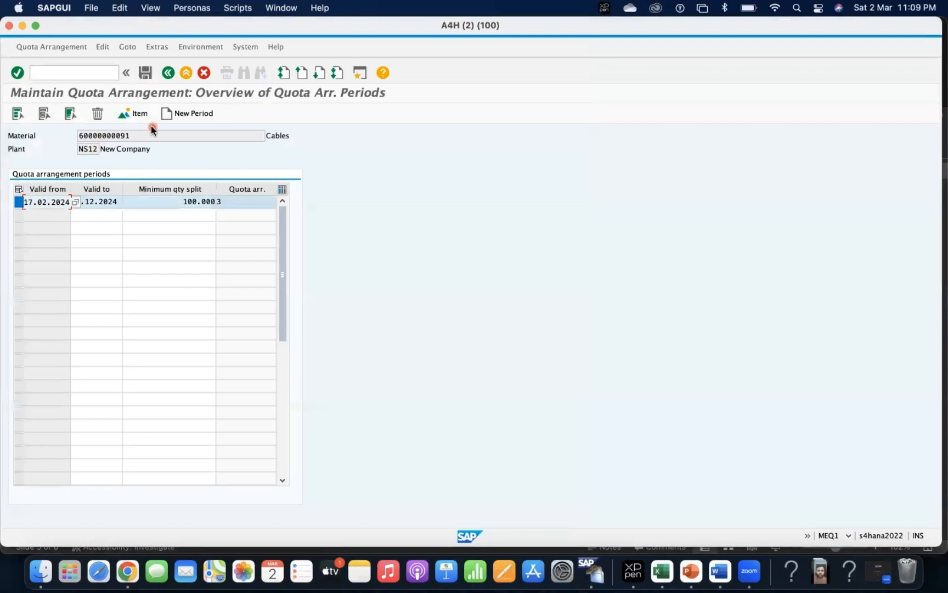
left_click(139, 114)
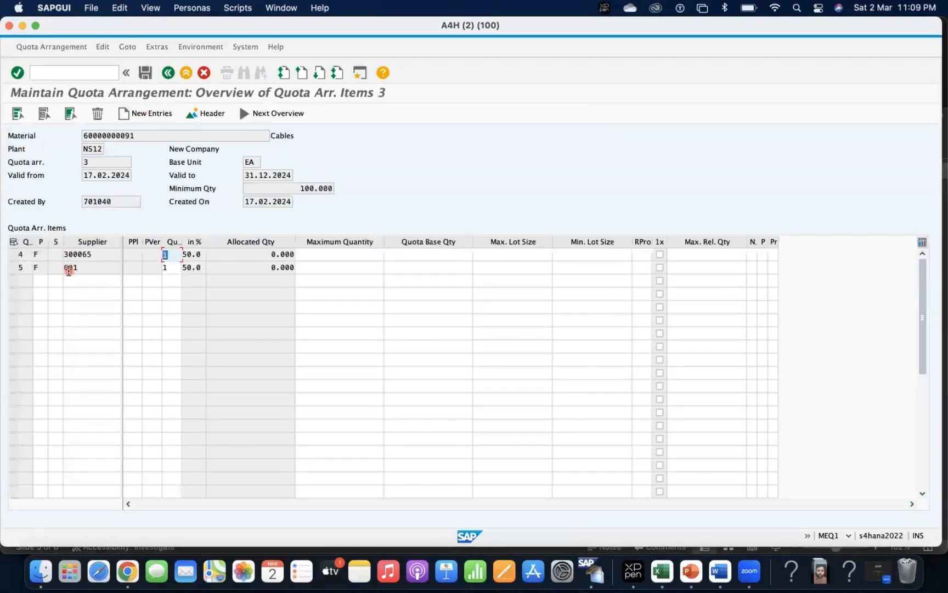
left_click(14, 256)
left_click(14, 268)
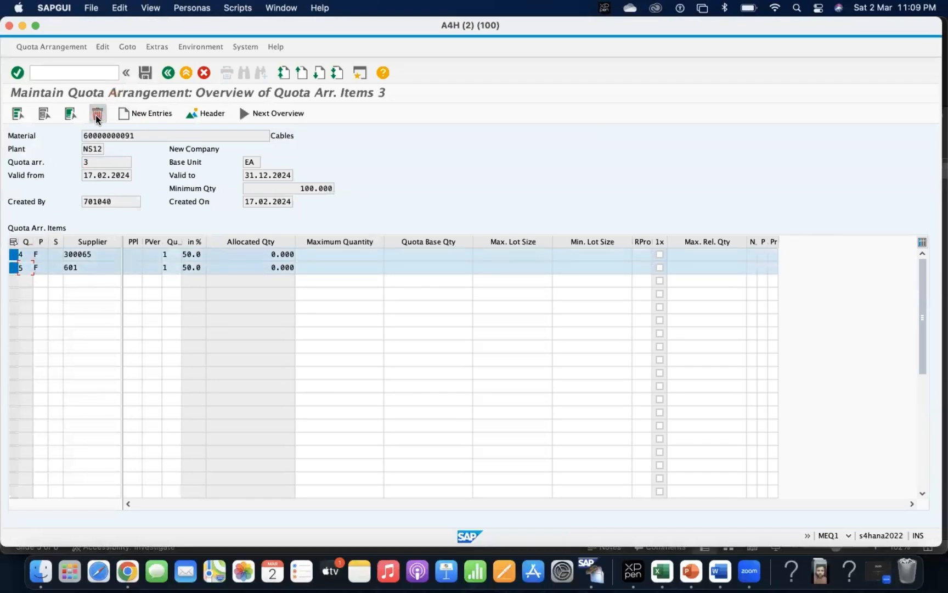
left_click(97, 114)
left_click(183, 192)
left_click(146, 73)
Reopen the quota arrangement, delete the period starting 17.02.2024, and save
key("Return")
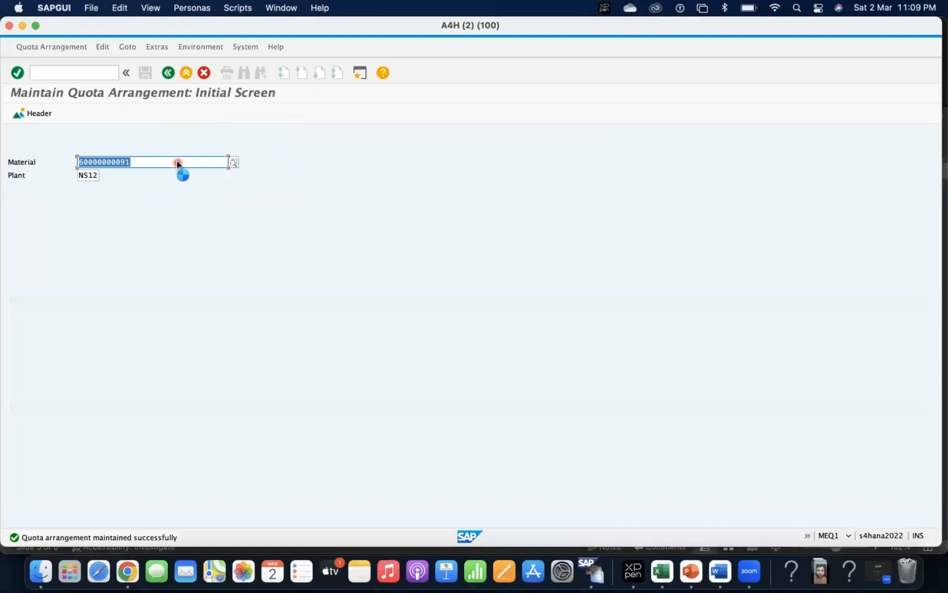
left_click(164, 203)
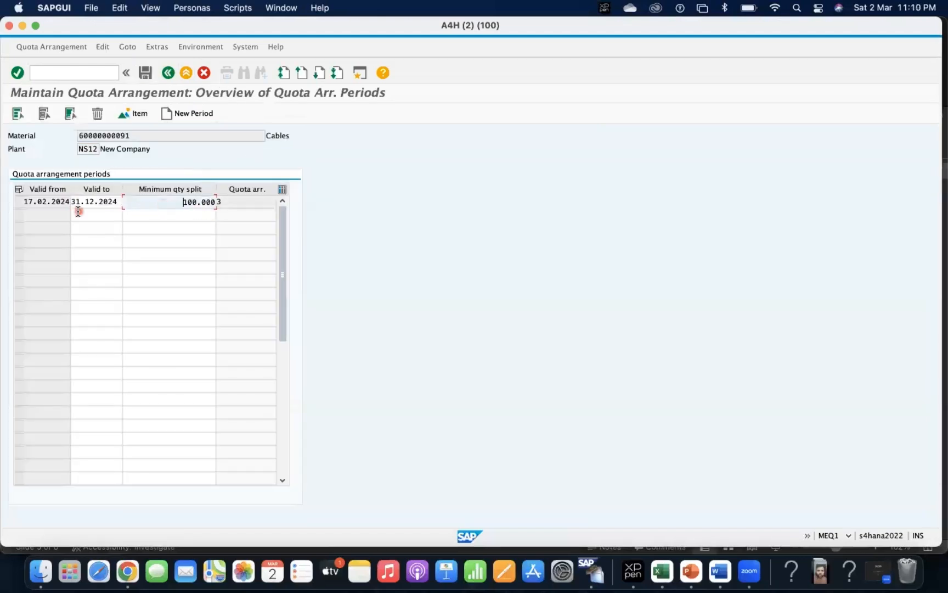
left_click(19, 202)
left_click(97, 114)
left_click(188, 193)
left_click(145, 73)
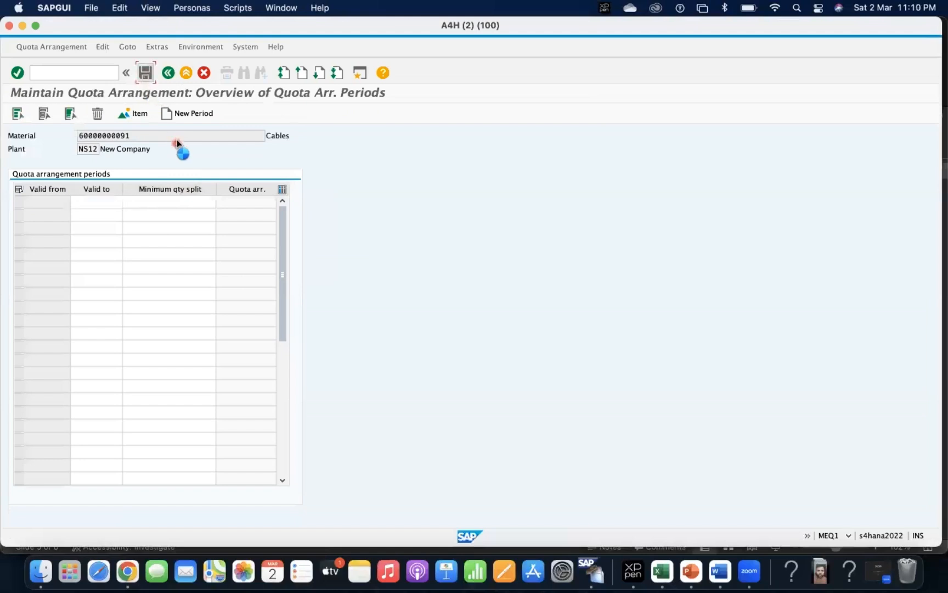
left_click(168, 162)
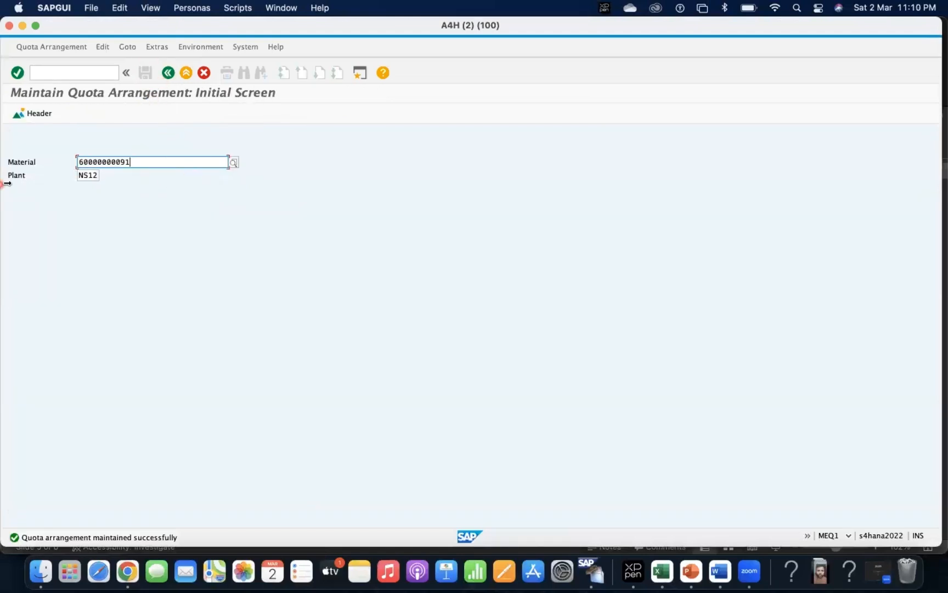
key("Return")
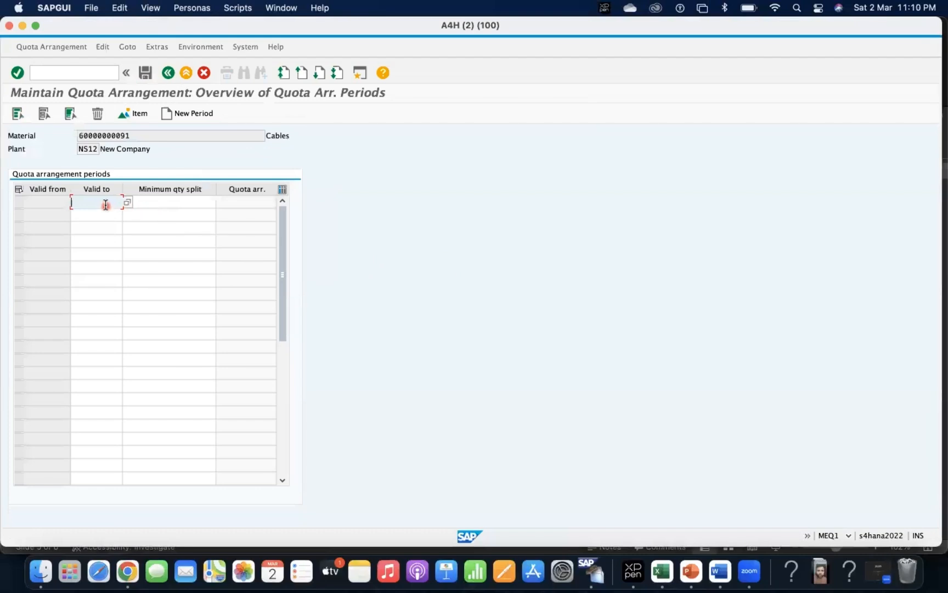
type("3112202")
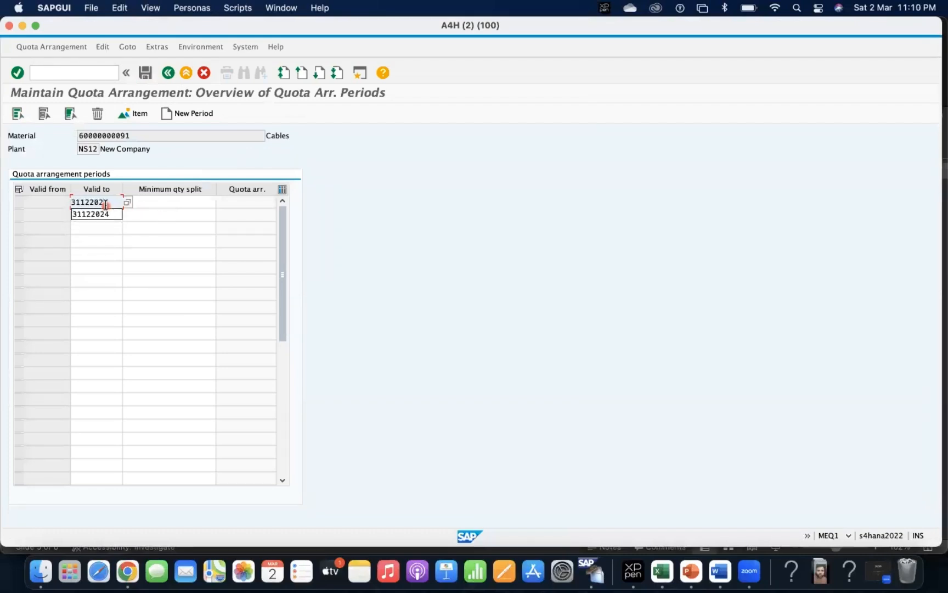
type("5")
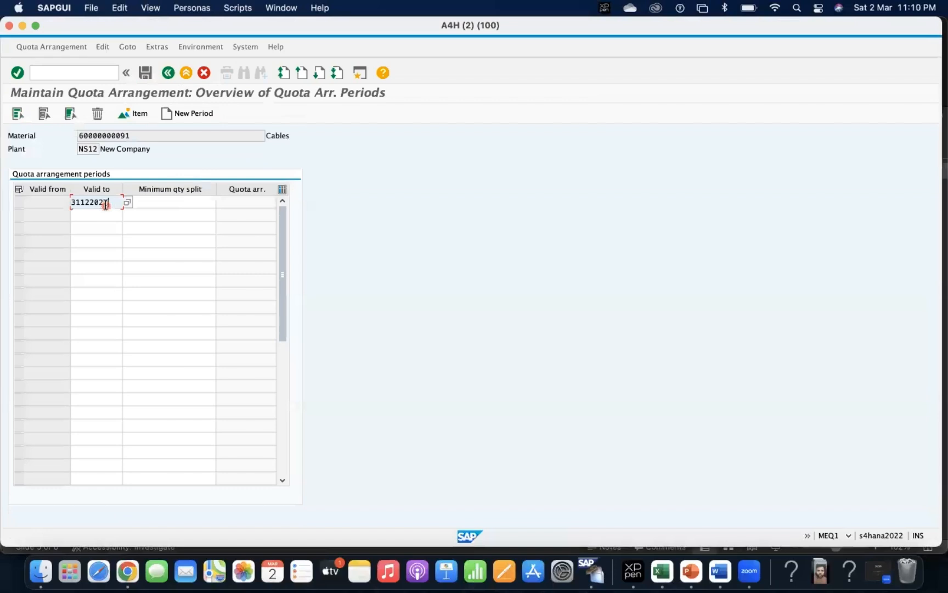
key("BackSpace")
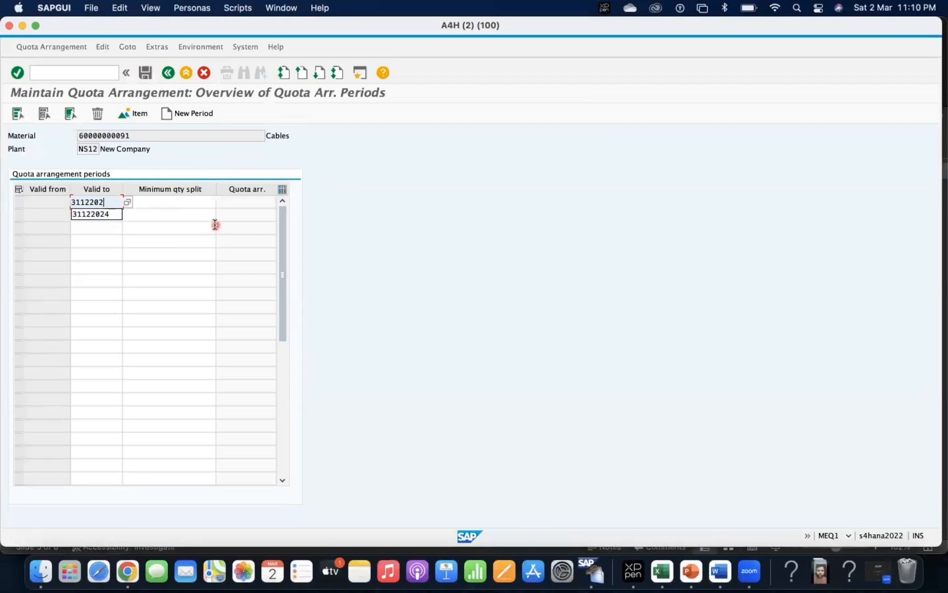
type("5")
key("Return")
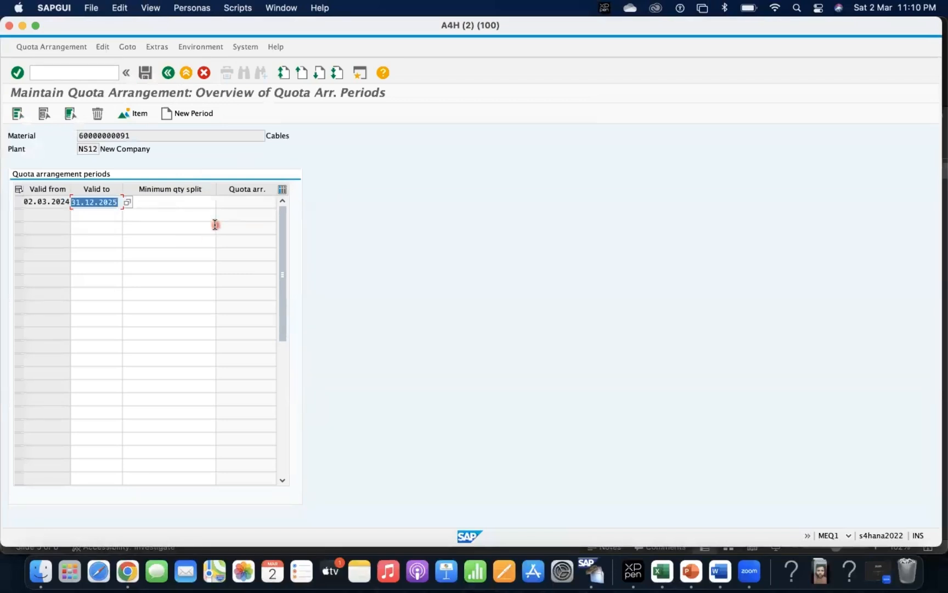
left_click(182, 204)
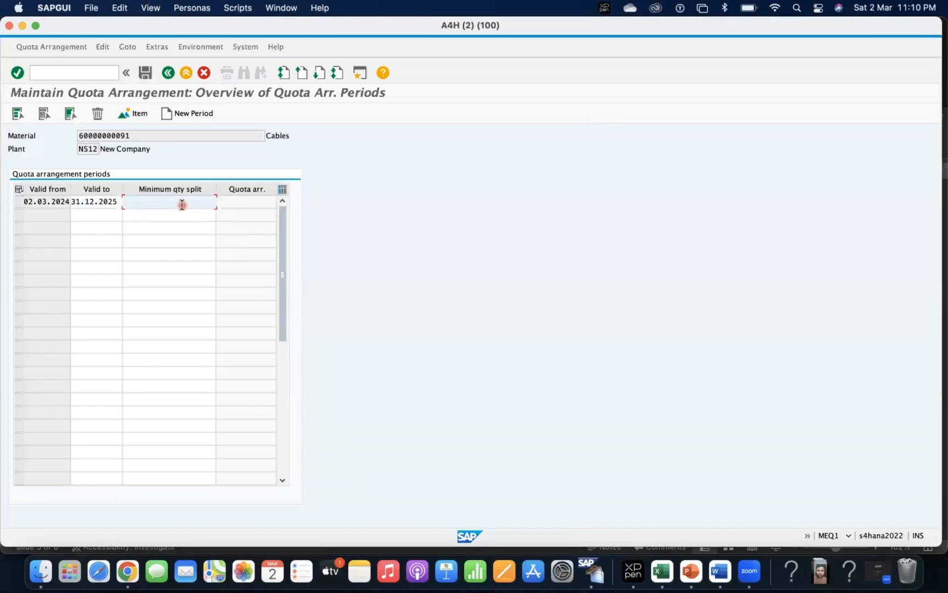
type("200")
key("Return")
Open the new period's items, and give the first item procurement type F with the initial external special procurement value
left_click(19, 202)
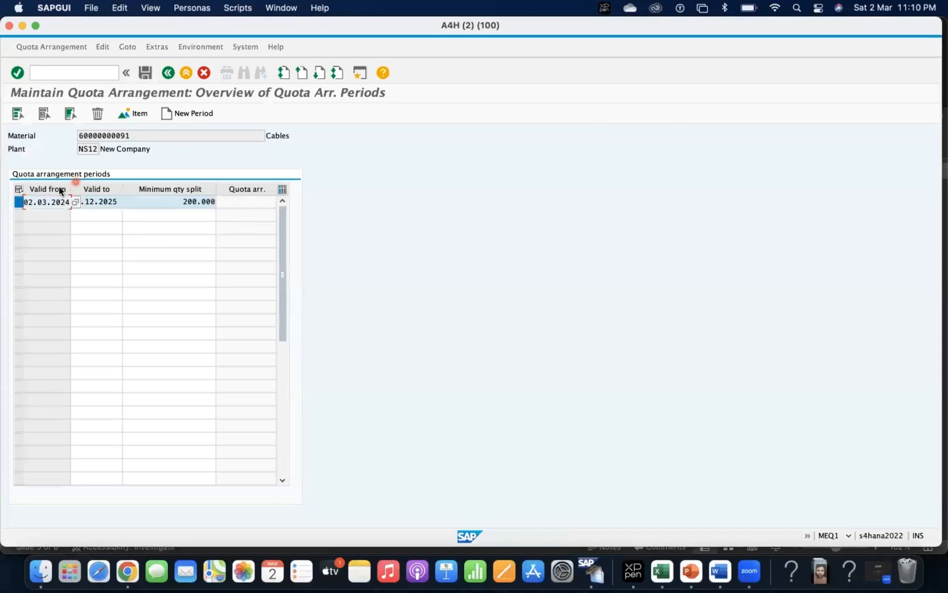
left_click(139, 114)
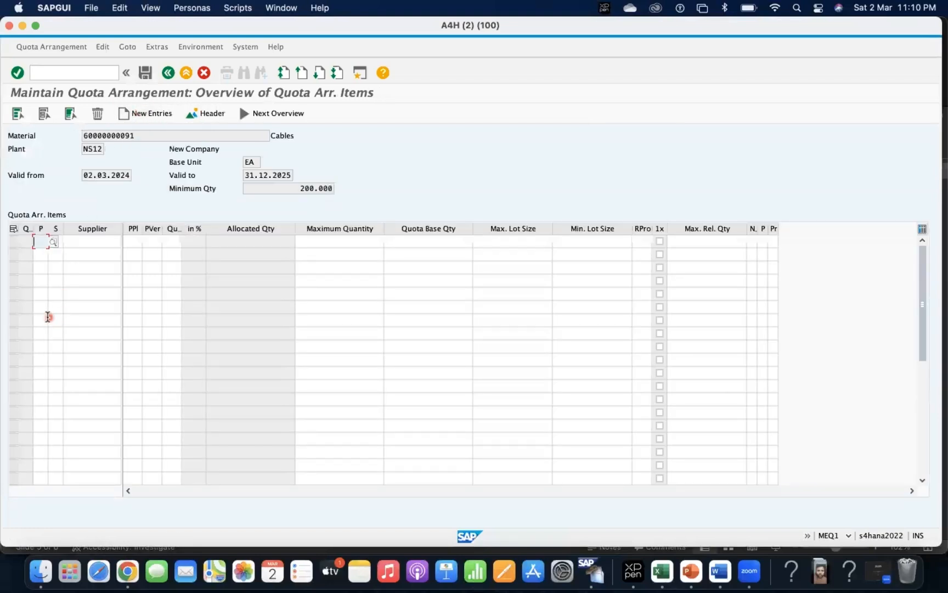
left_click(52, 242)
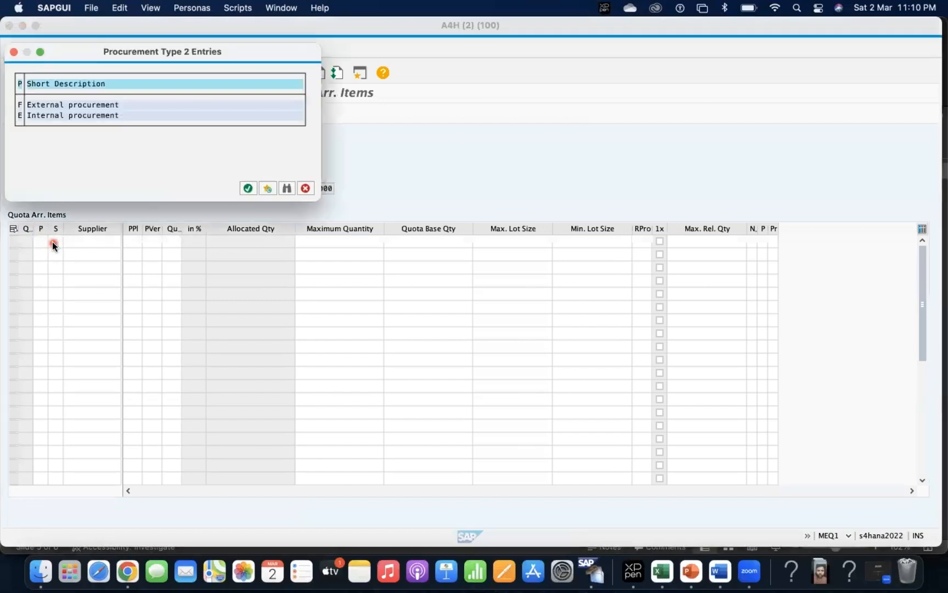
double_click(40, 104)
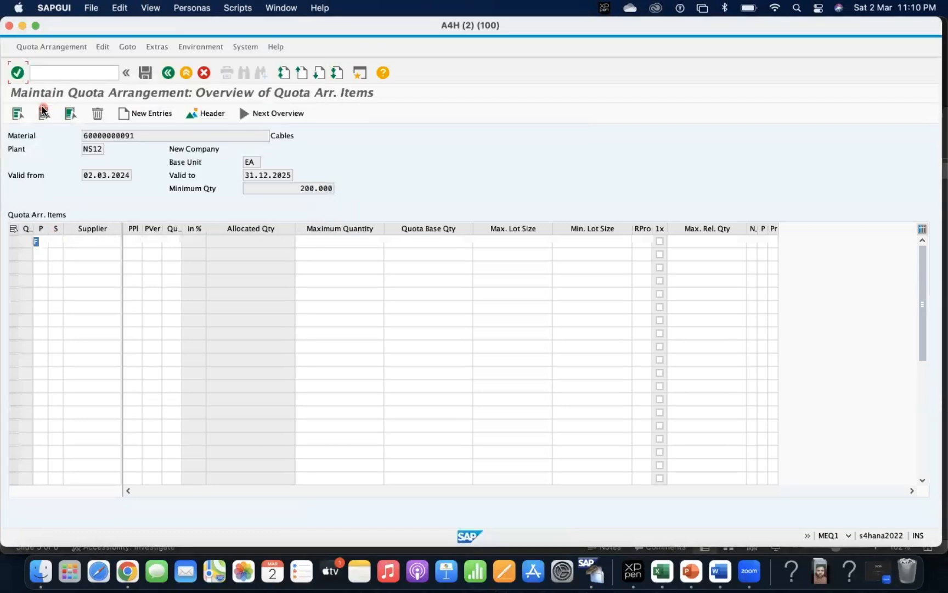
key("Tab")
left_click(68, 242)
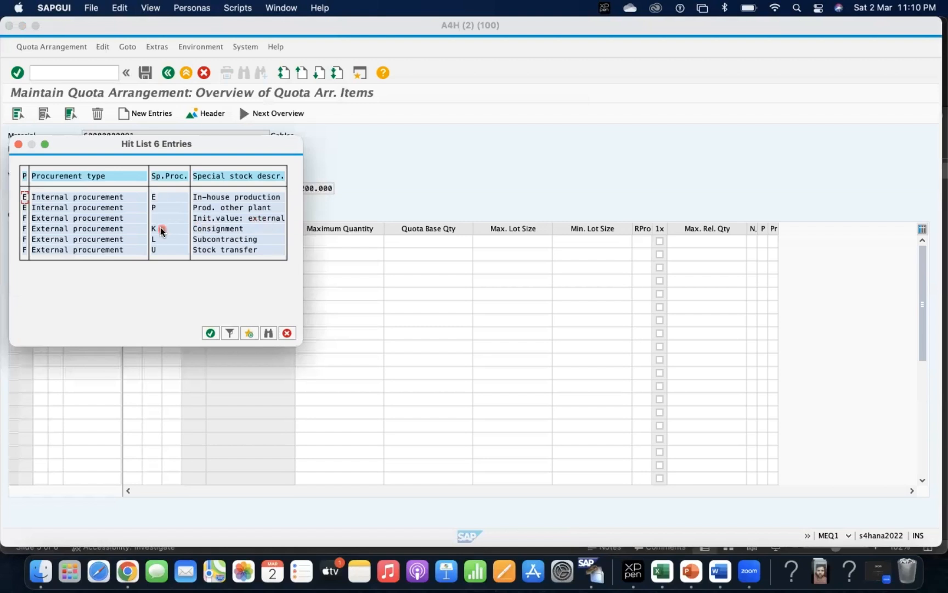
double_click(104, 218)
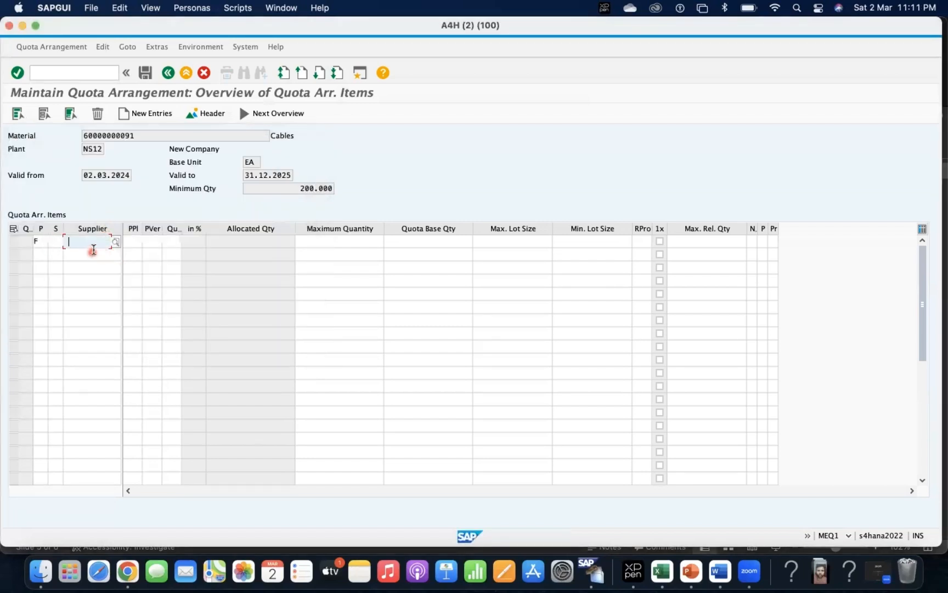
Assign supplier 601 to the first quota arrangement item, and give it a quota of 1
left_click(94, 247)
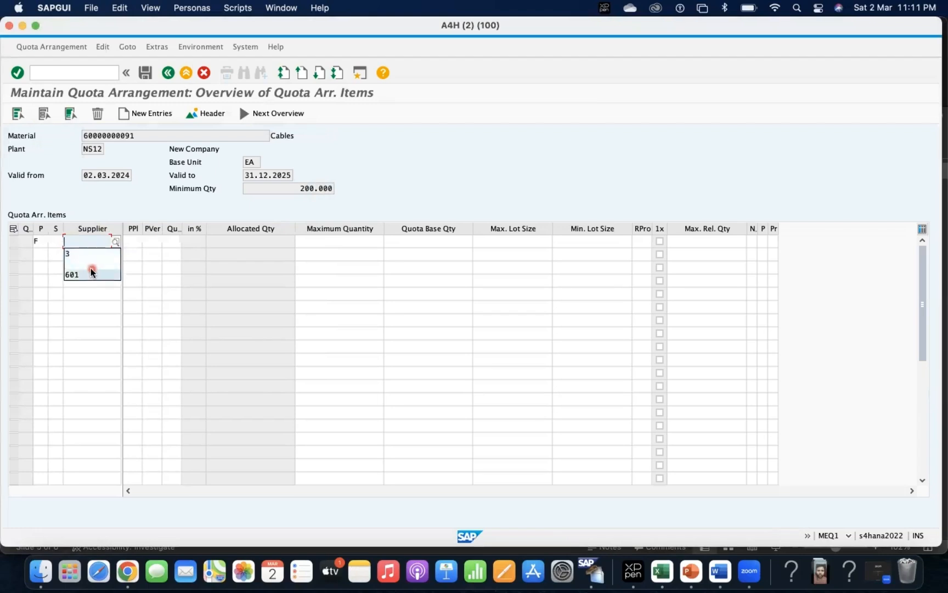
left_click(88, 274)
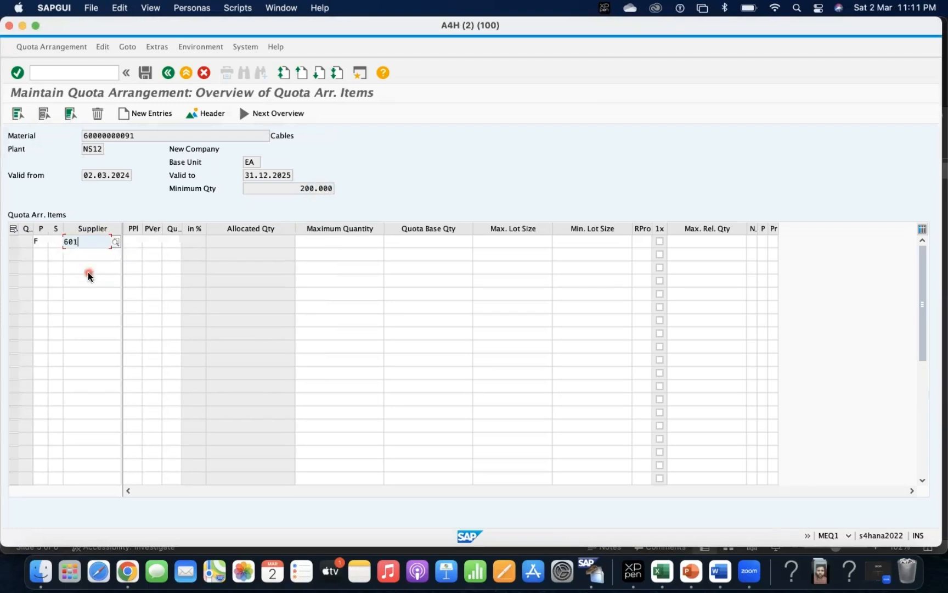
key("Tab")
key("Tab")
key("Tab")
key("Tab")
key("Tab")
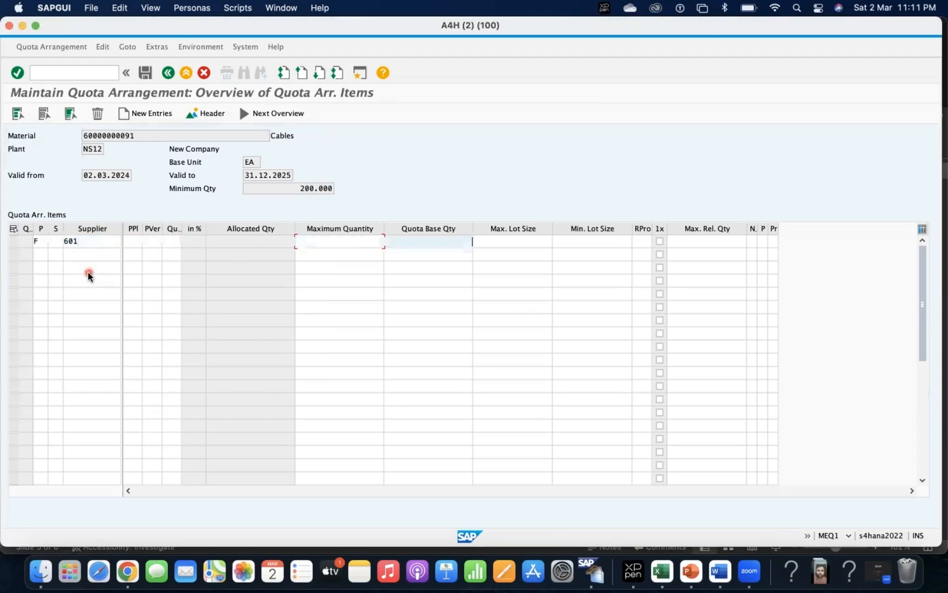
left_click(174, 239)
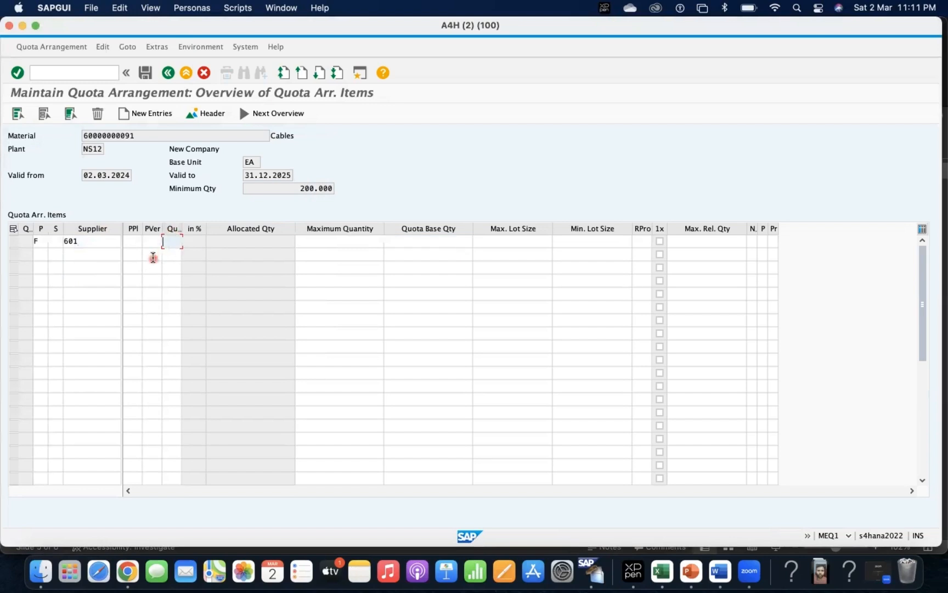
key("Return")
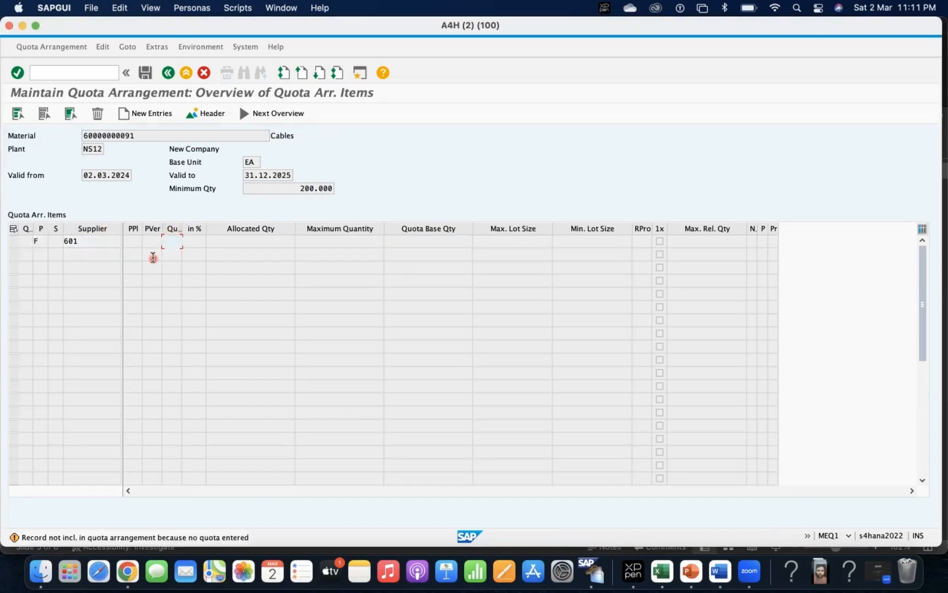
type("1")
key("Return")
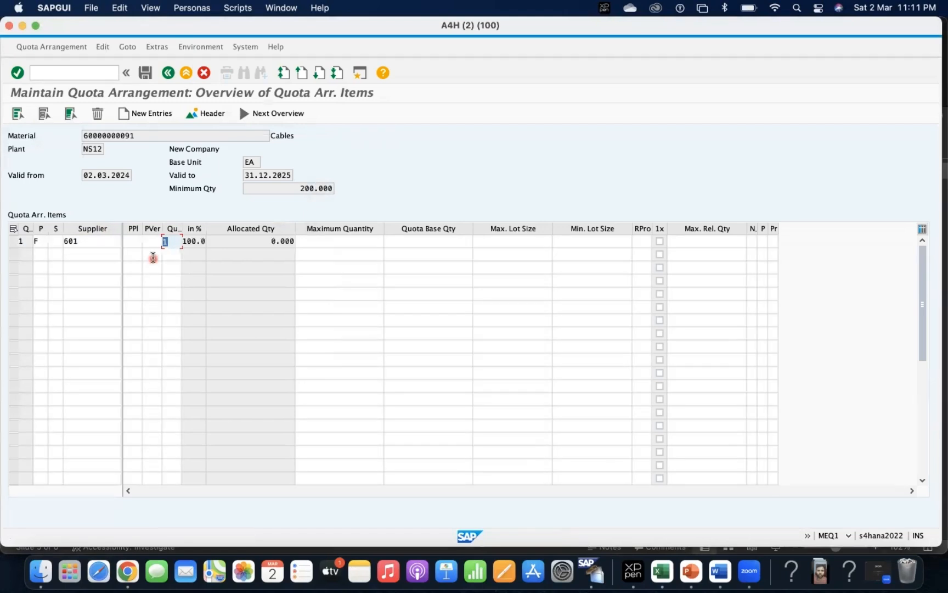
Try a quota of 2 for the supplier 601 item, and reset it to 1
type("2")
key("Return")
key("BackSpace")
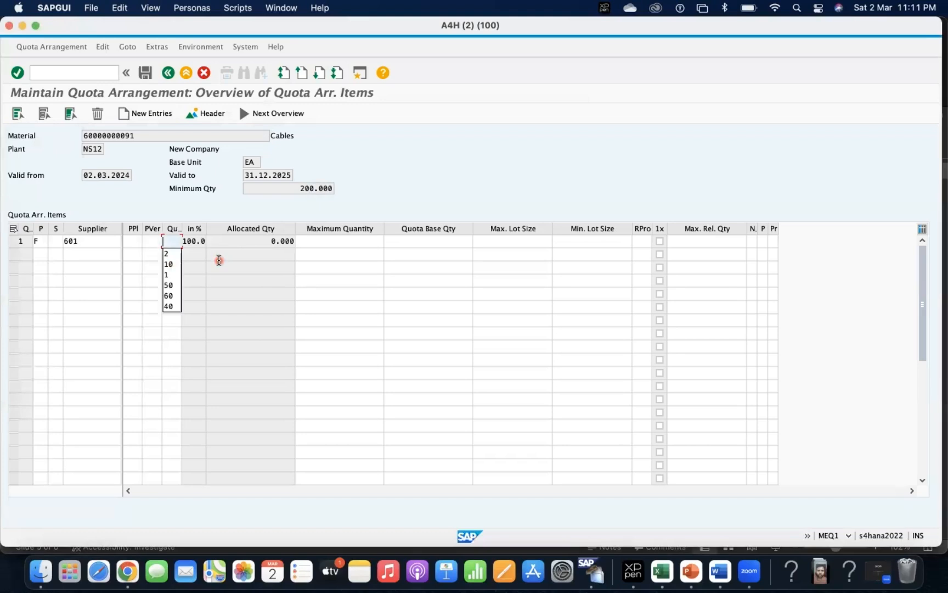
key("Down")
key("Down")
key("Down")
key("Down")
key("Return")
type("1")
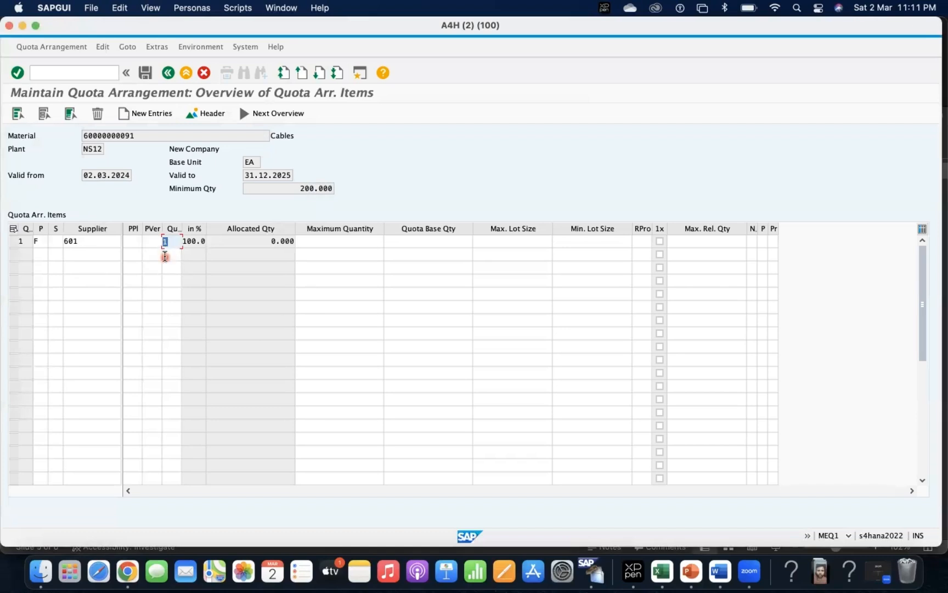
Add a second quota item with procurement type F (External procurement), supplier 300065 and a quota of 1
left_click(41, 255)
type("f")
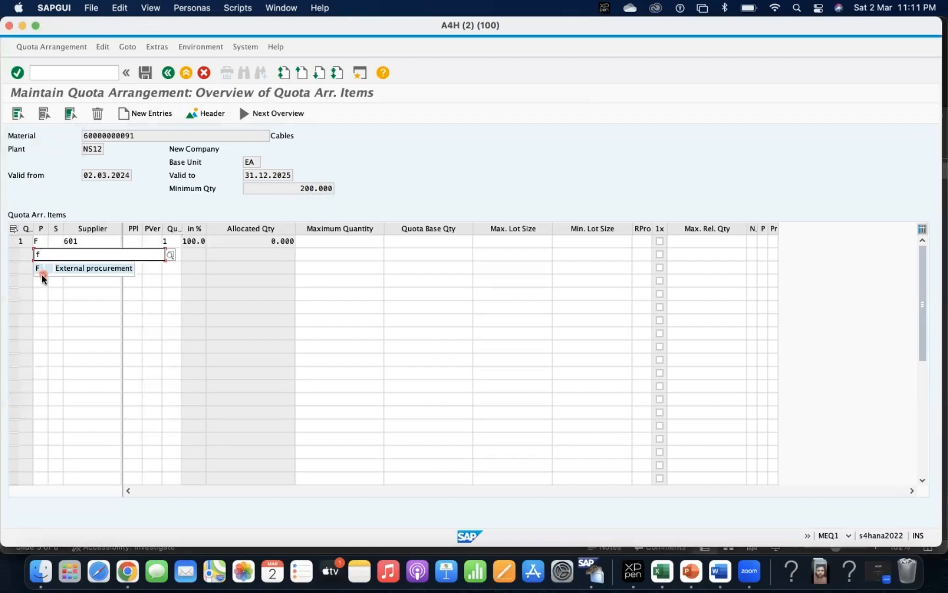
left_click(77, 271)
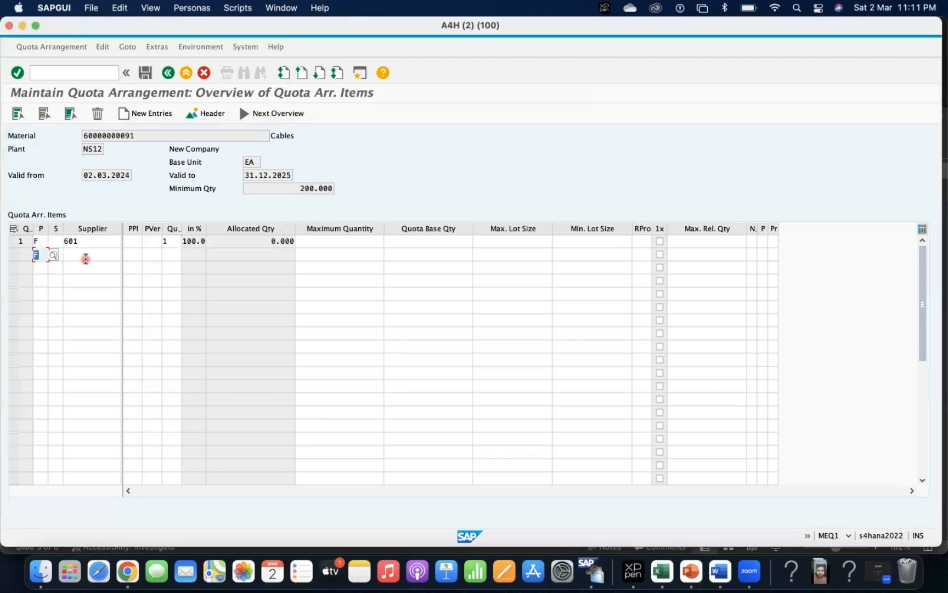
left_click(86, 256)
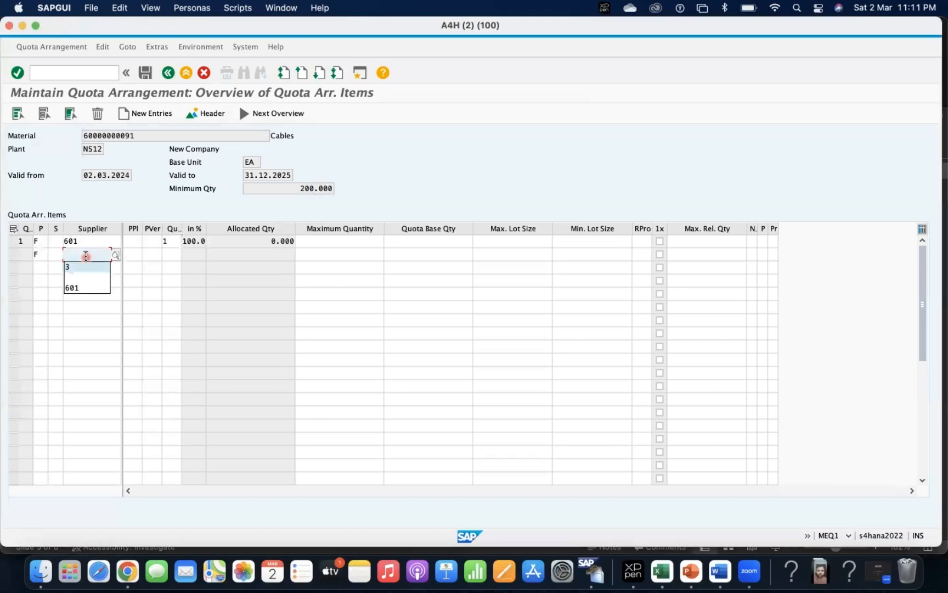
type("30065")
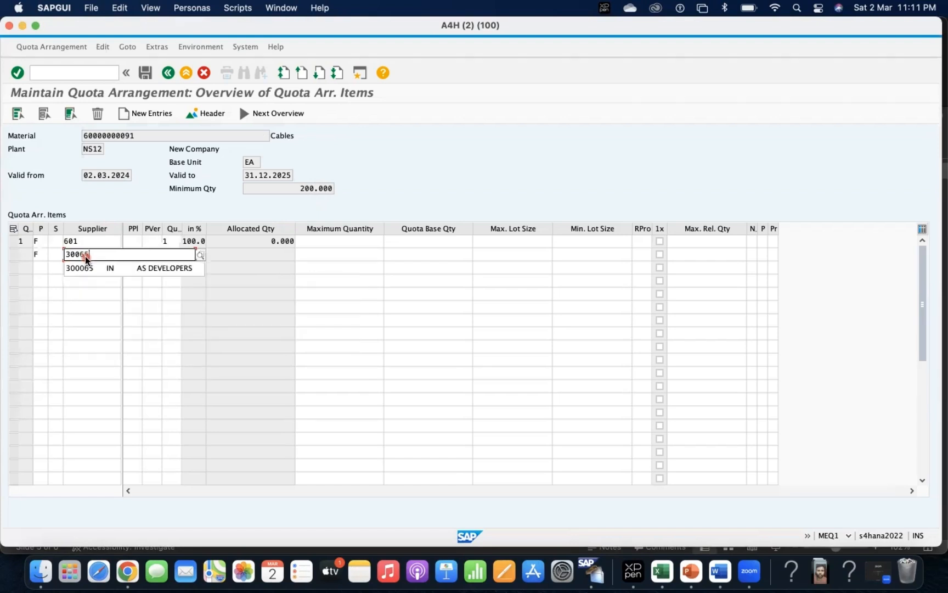
left_click(115, 269)
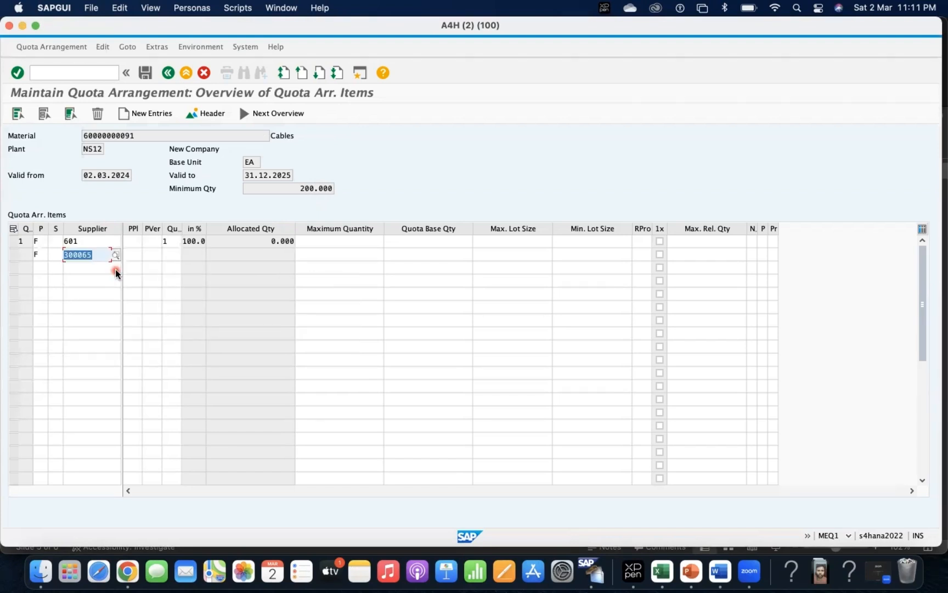
key("Return")
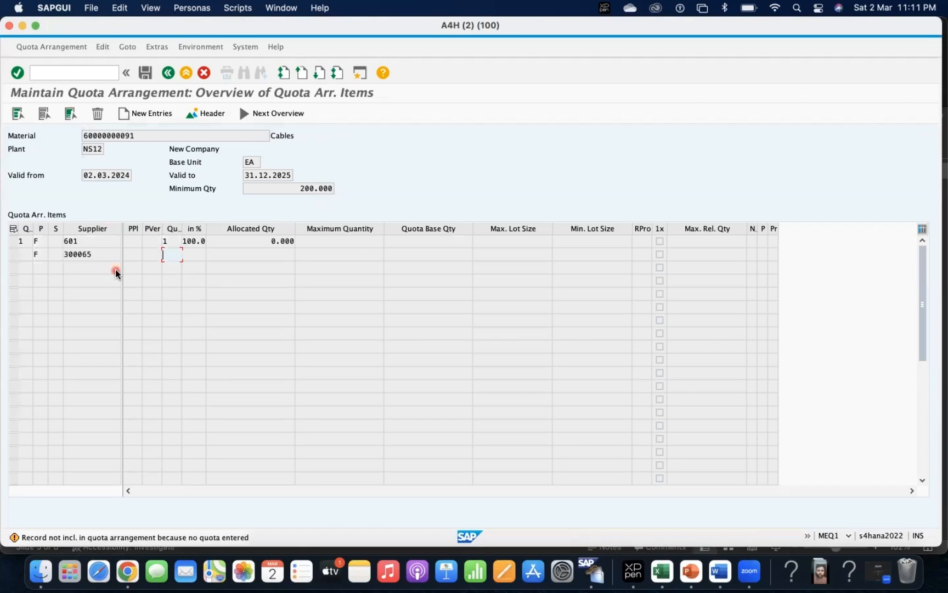
type("1")
key("Return")
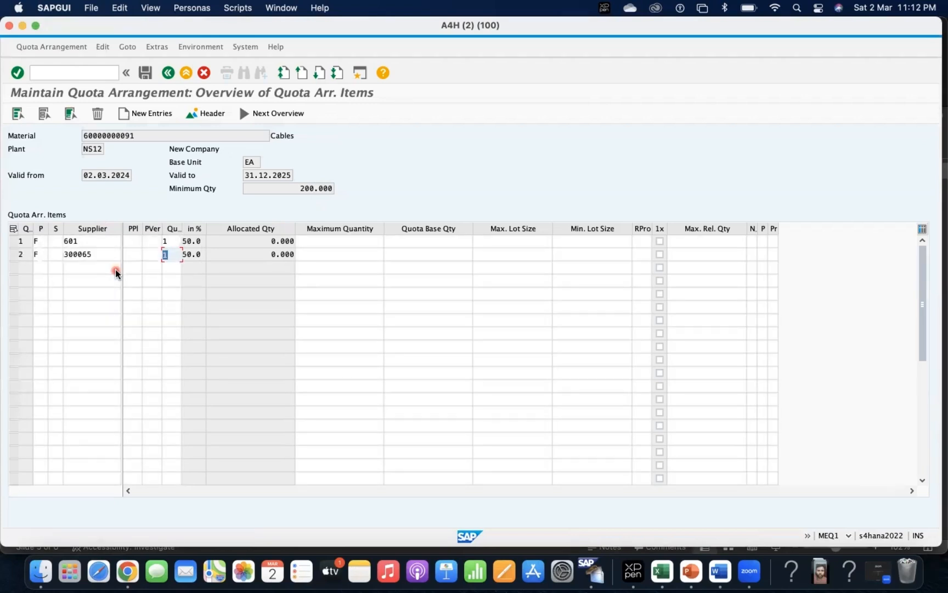
Examine the quota, percentage, maximum quantity and quota base quantity fields of the two supplier items
left_click(174, 242)
left_click(172, 254)
left_click(196, 240)
left_click(349, 242)
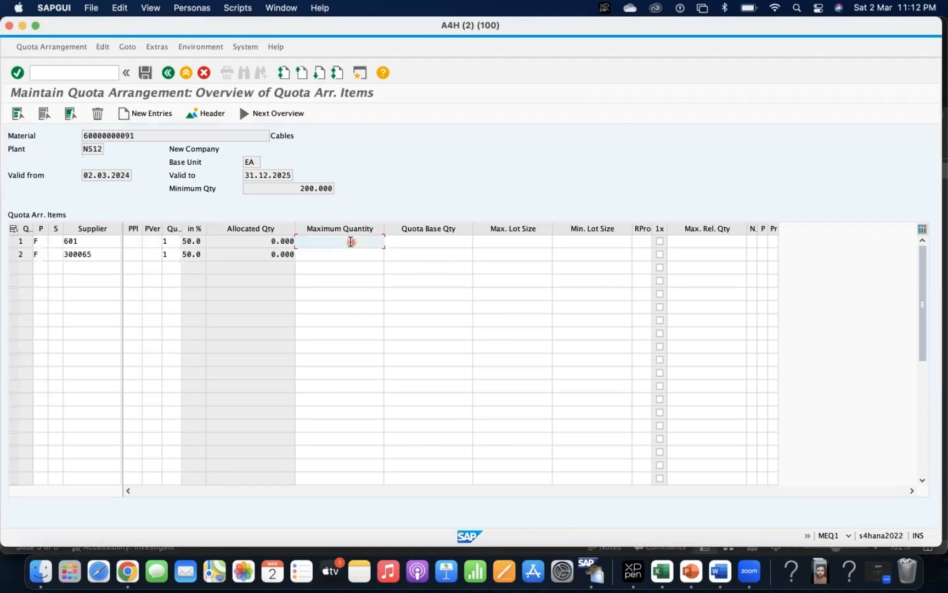
left_click(428, 243)
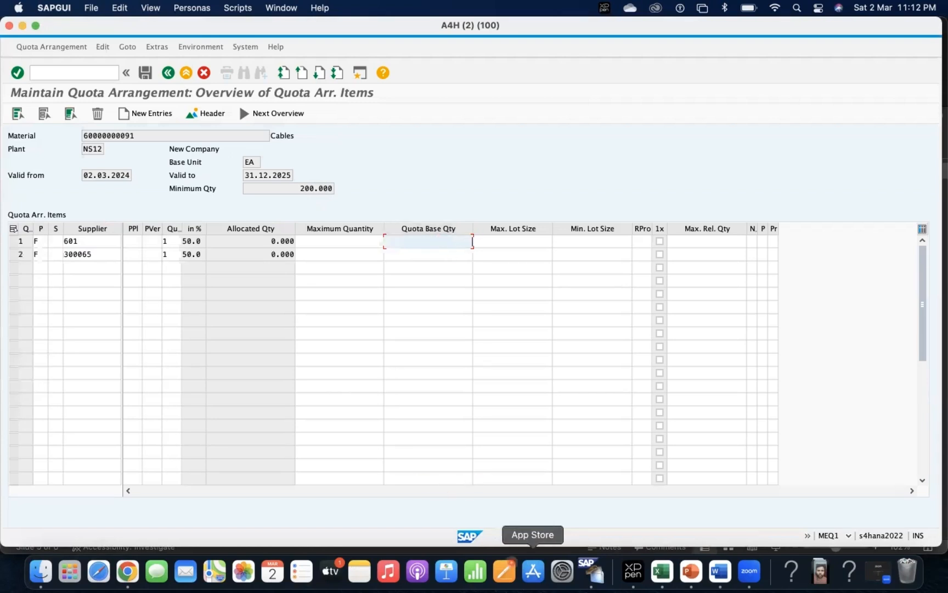
Switch to PowerPoint to review the Calculation of Quota Arrangement slide, and return to the quota items in SAP
left_click(688, 569)
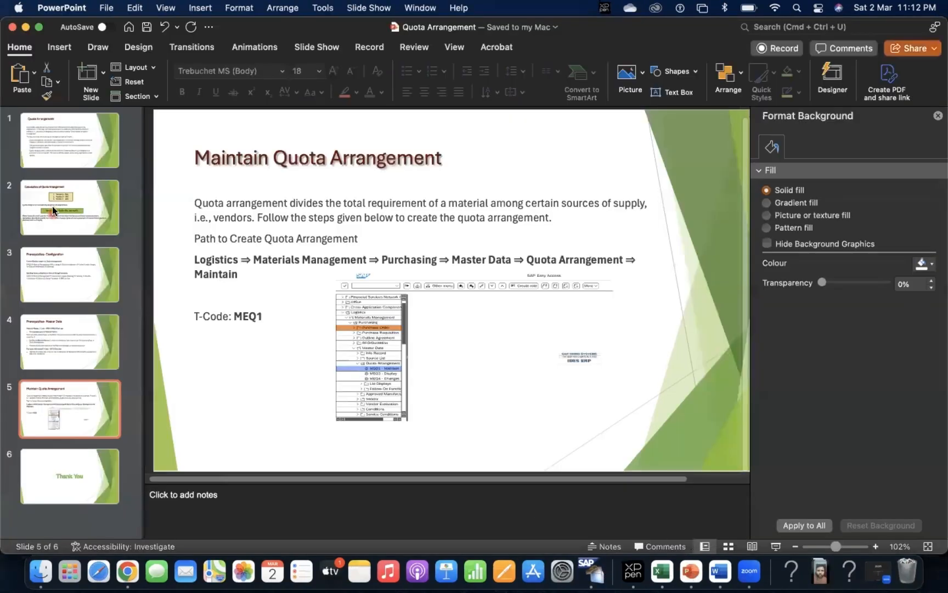
left_click(51, 206)
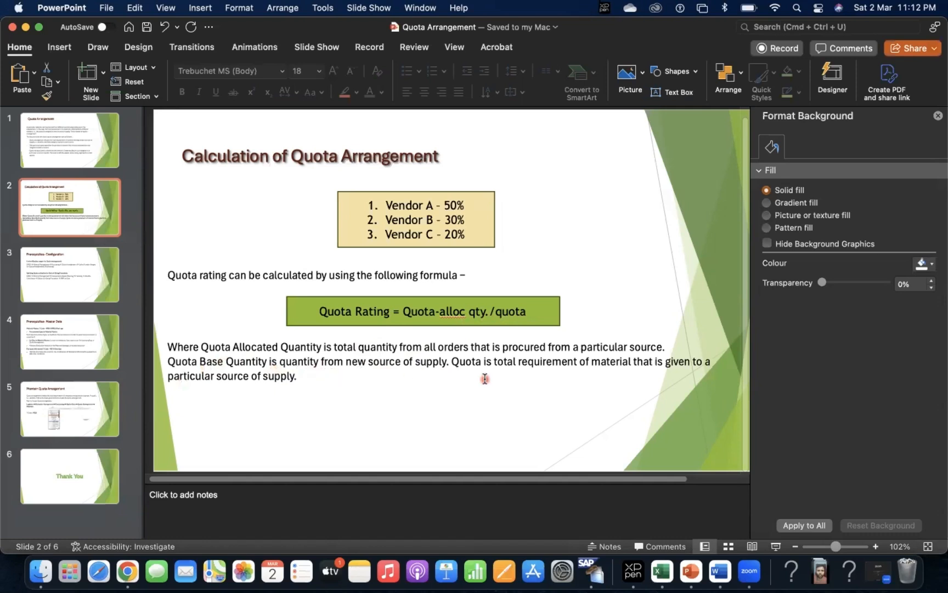
key("super+Tab")
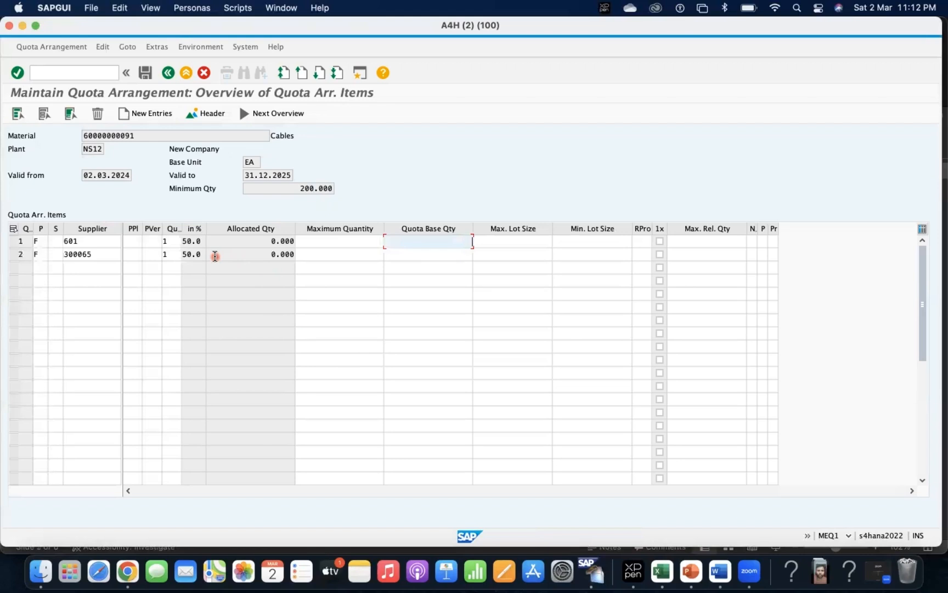
Widen the No., P and Pr columns, and examine the options for the period to which the release quantity relates
left_click(97, 270)
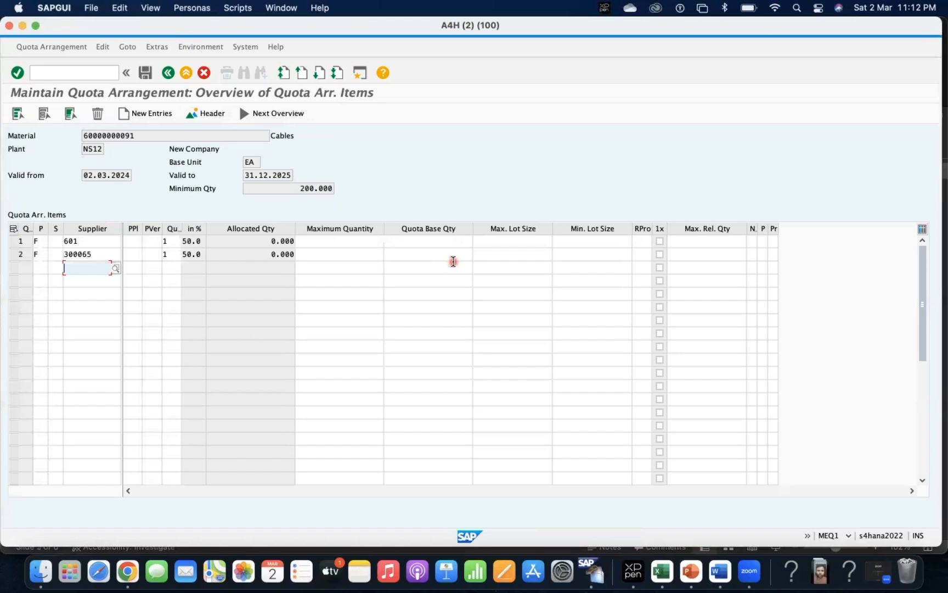
left_click_drag(756, 228, 782, 229)
left_click(760, 242)
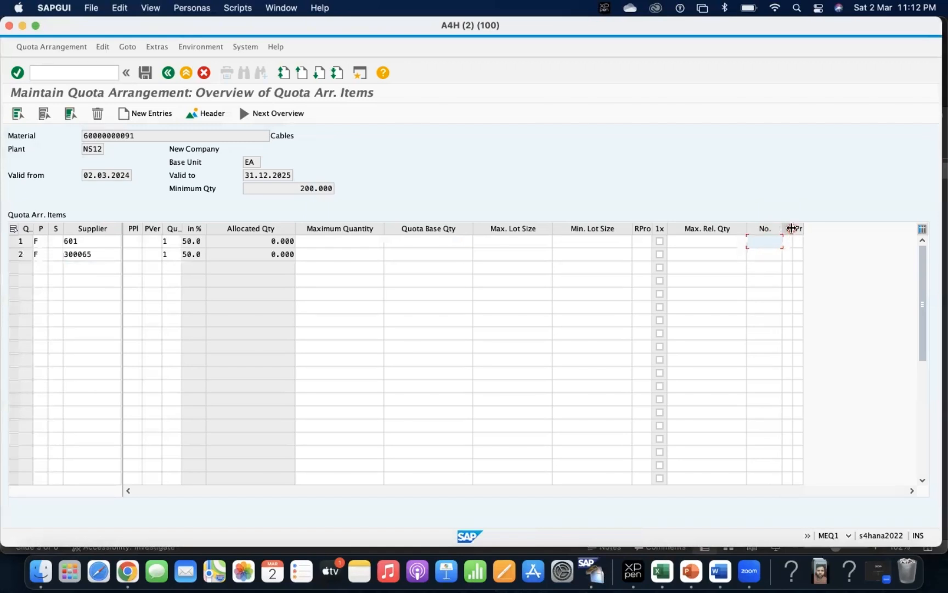
left_click_drag(792, 229, 841, 226)
left_click(807, 242)
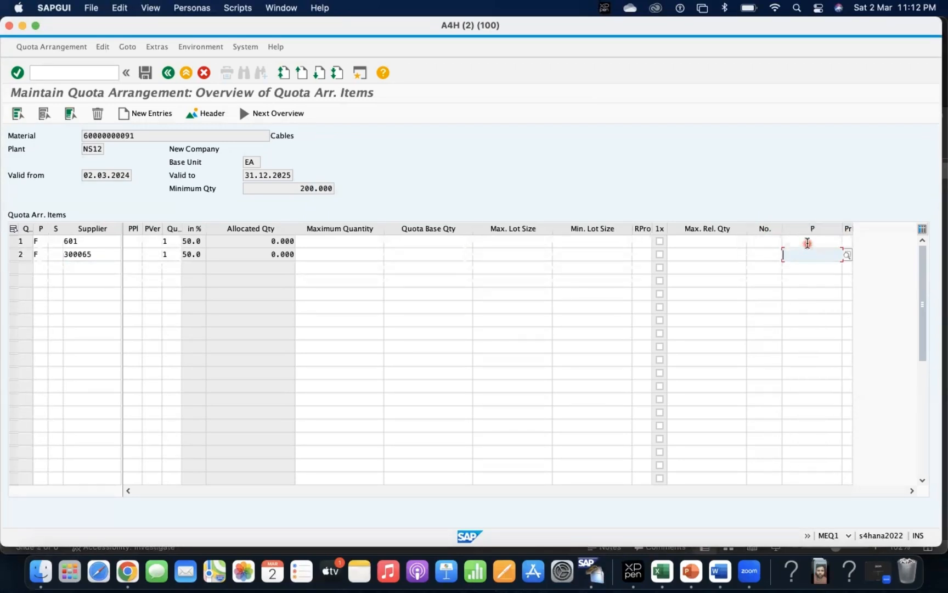
left_click(846, 241)
left_click(845, 241)
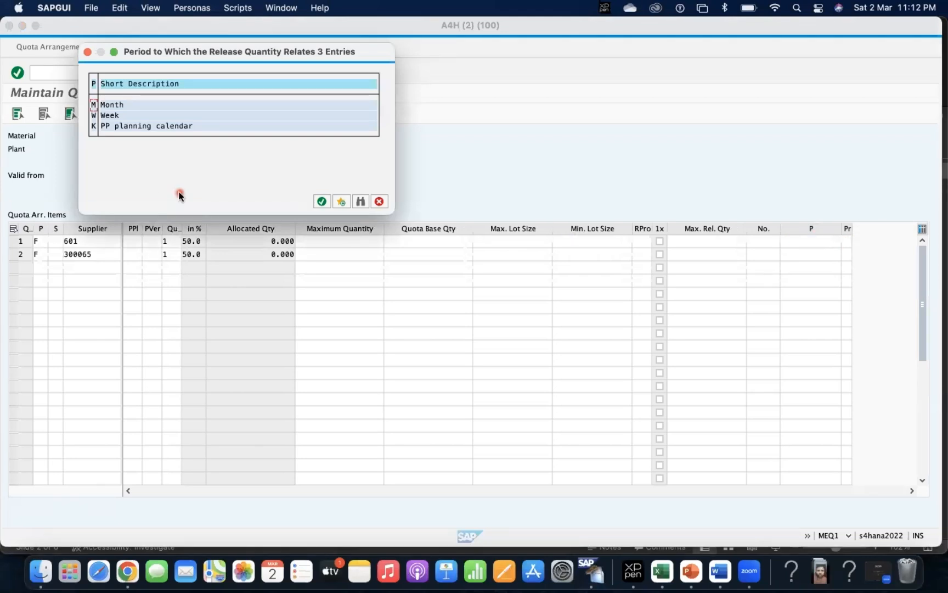
left_click(88, 52)
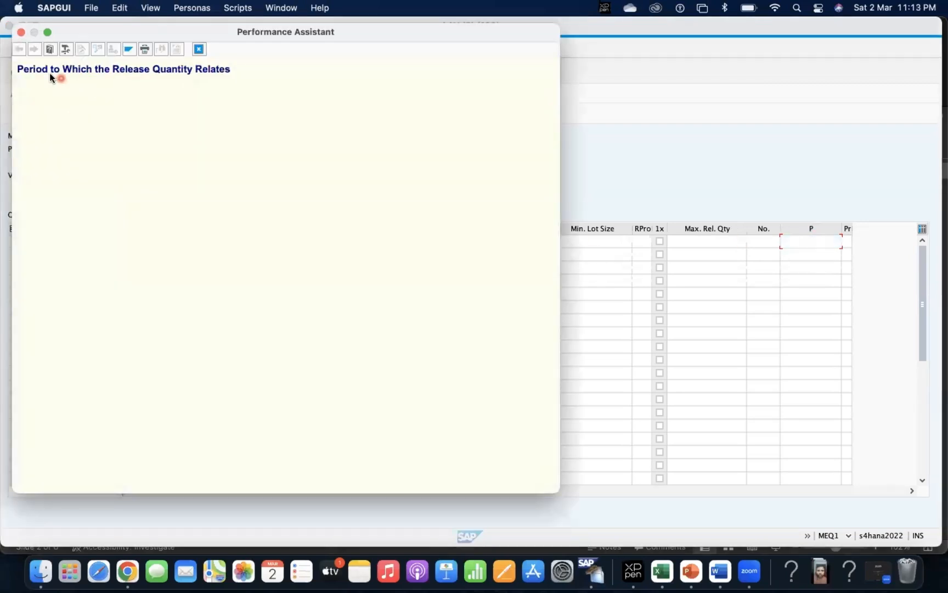
left_click(199, 49)
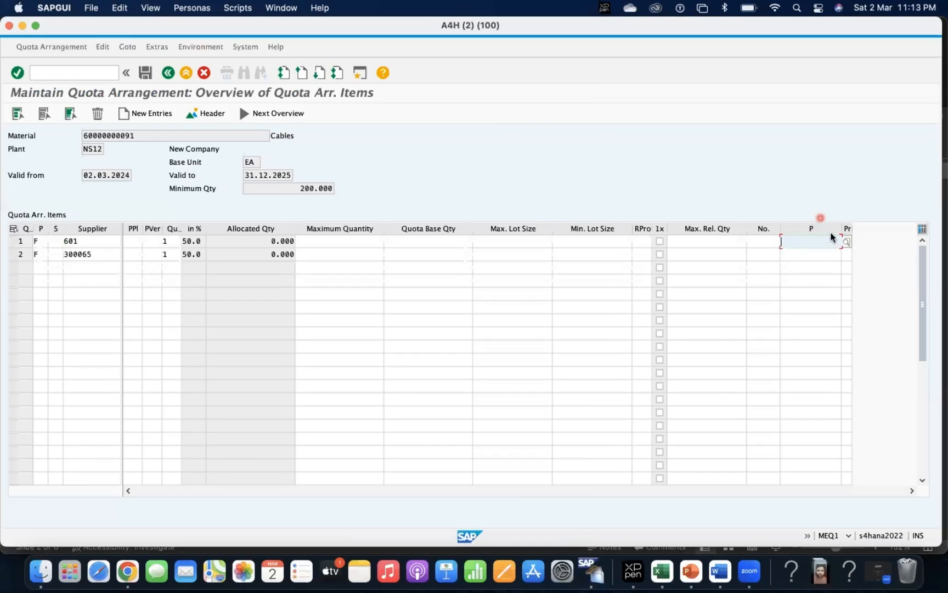
left_click_drag(854, 231, 891, 231)
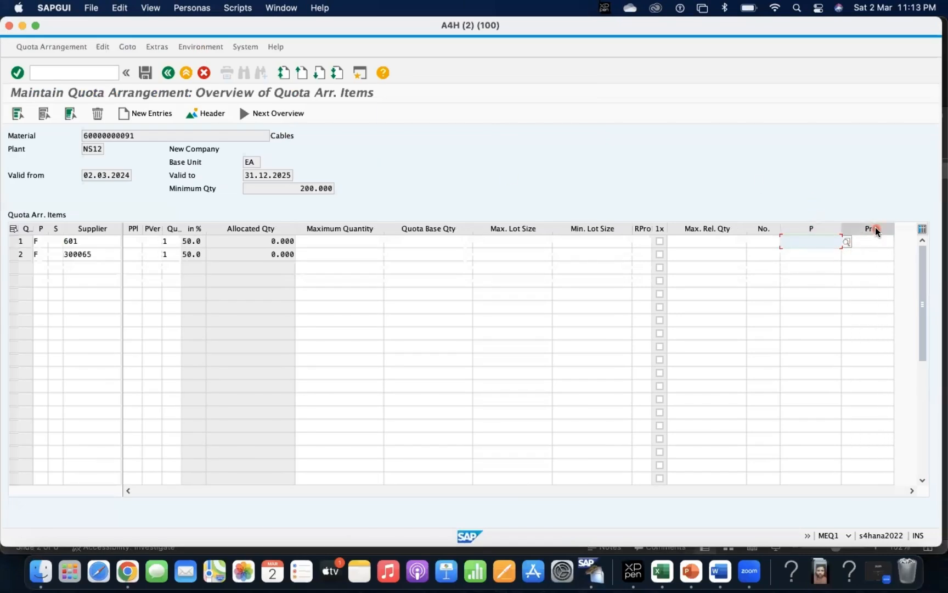
left_click(867, 243)
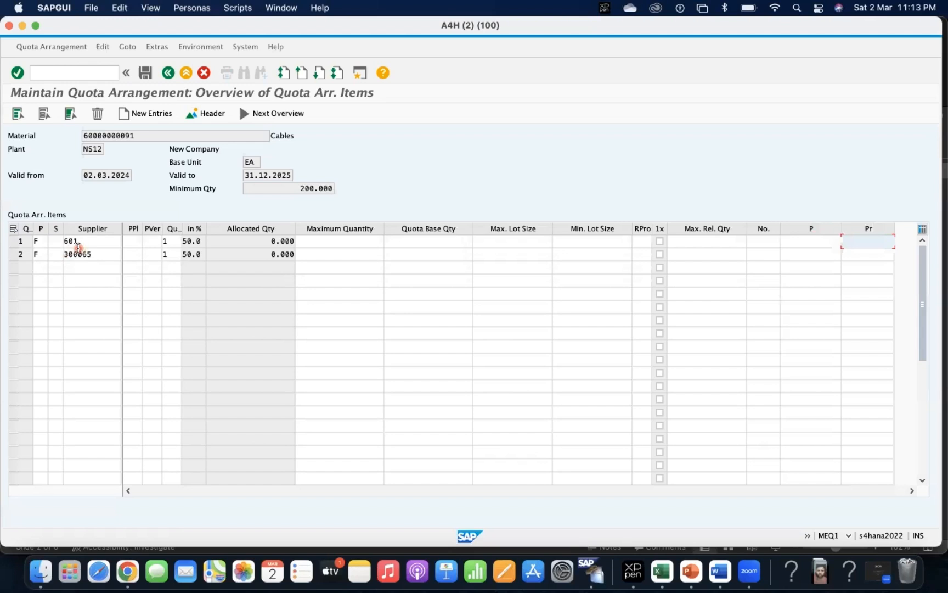
Save the quota arrangement, and reopen the items of the period starting 02.03.2024
left_click(147, 73)
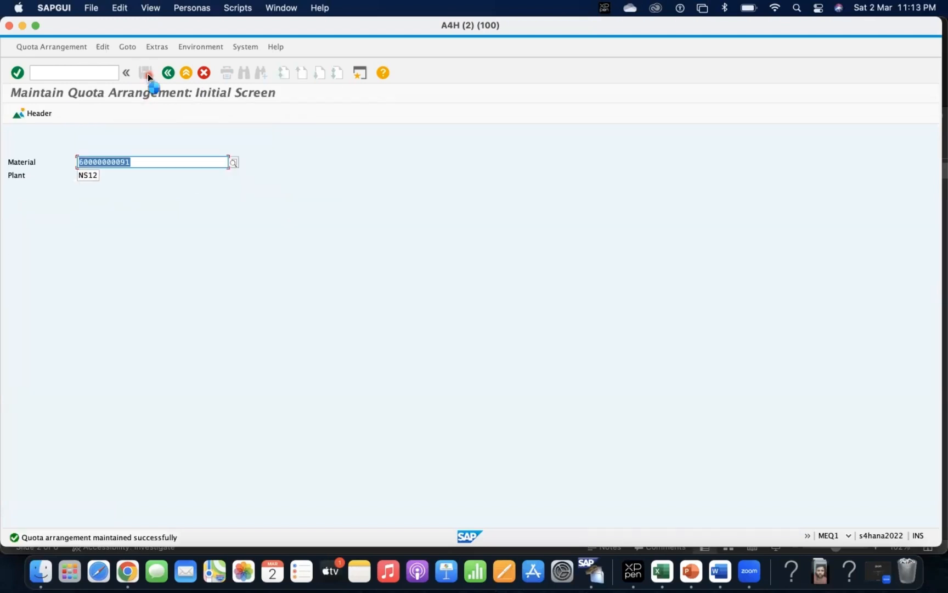
key("Return")
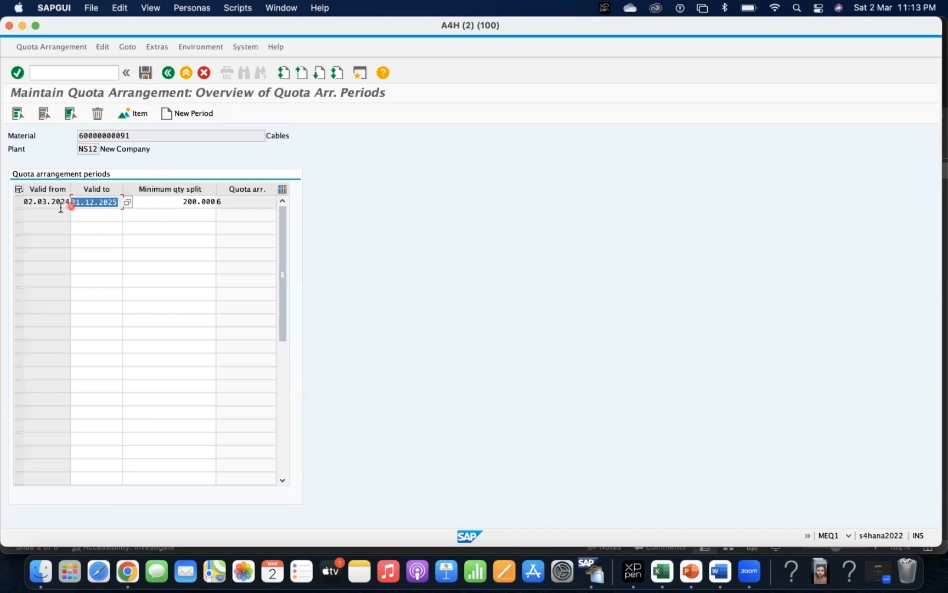
left_click(19, 202)
left_click(139, 116)
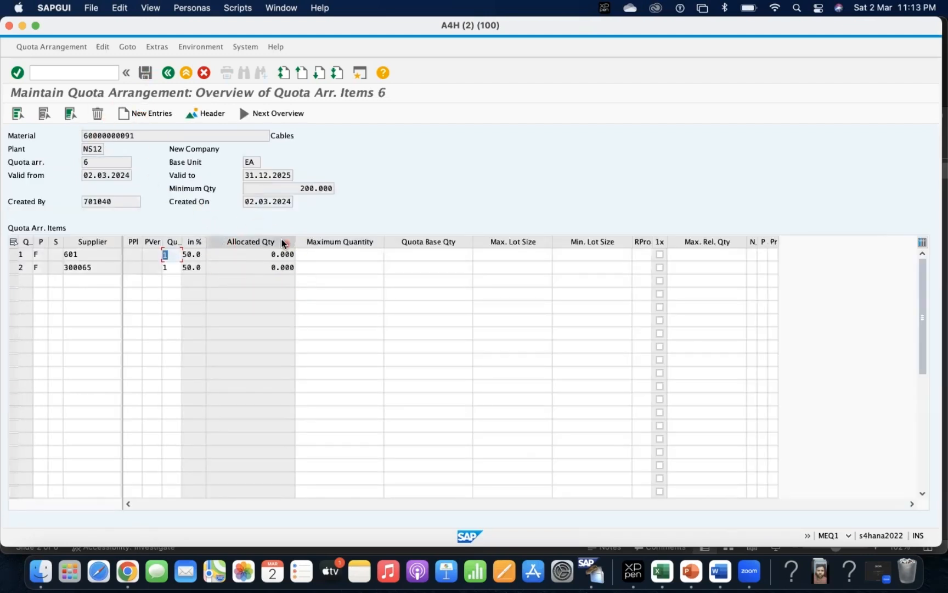
Review the saved items' suppliers, maximum and minimum lot sizes and allocated quantities, and save to leave the items overview
left_click(83, 254)
left_click(85, 268)
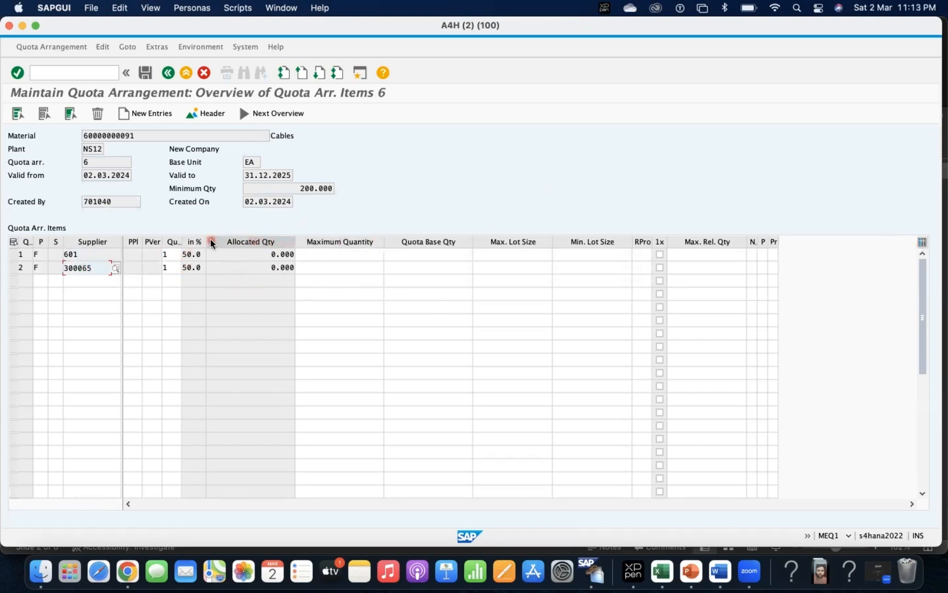
left_click(505, 256)
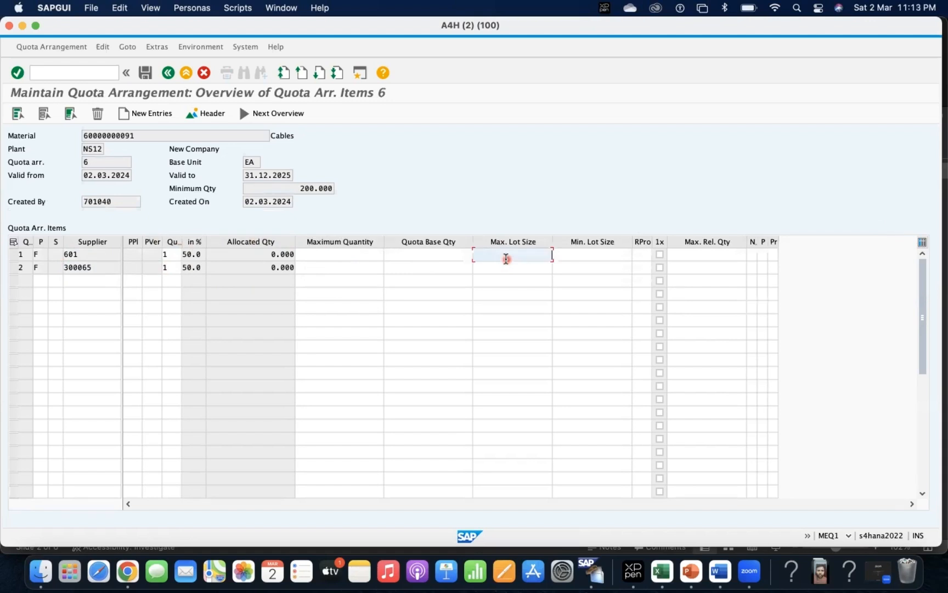
left_click(606, 256)
left_click(588, 267)
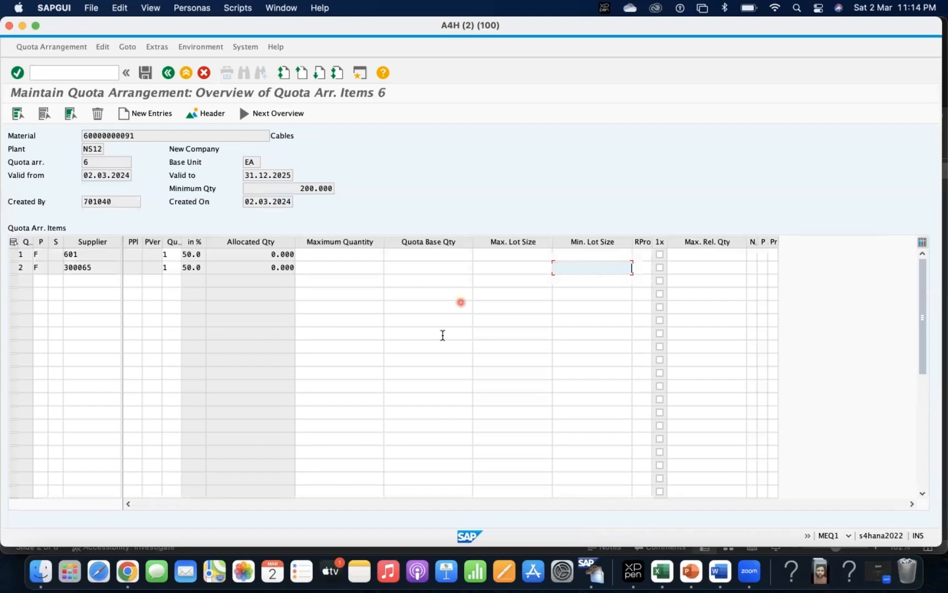
left_click(230, 257)
left_click(194, 279)
left_click(149, 78)
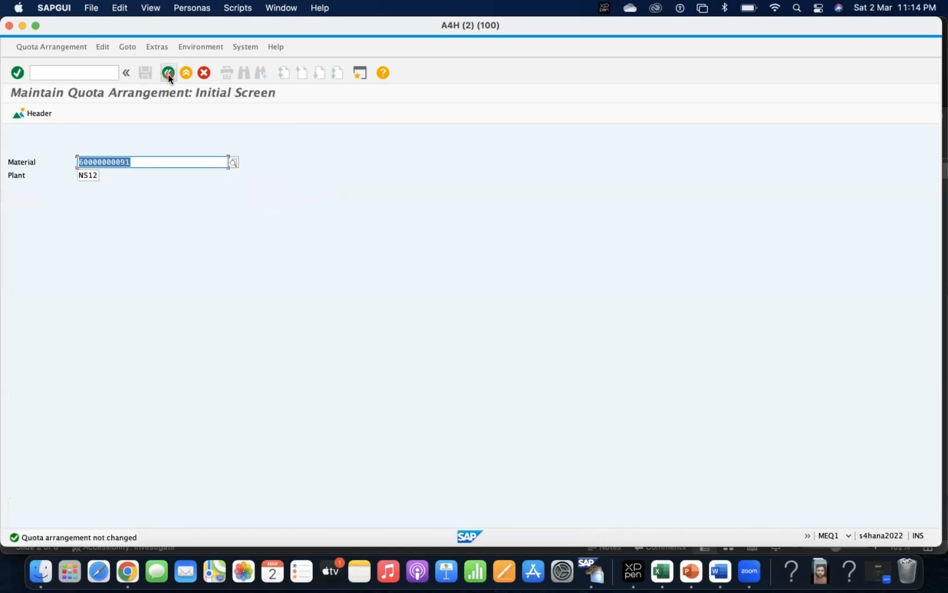
left_click(51, 47)
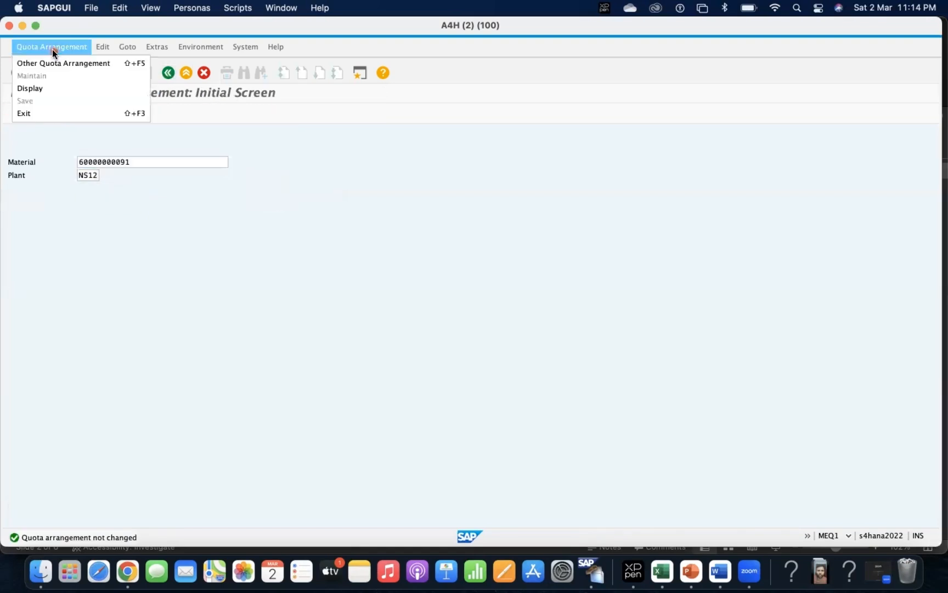
left_click(35, 89)
key("Return")
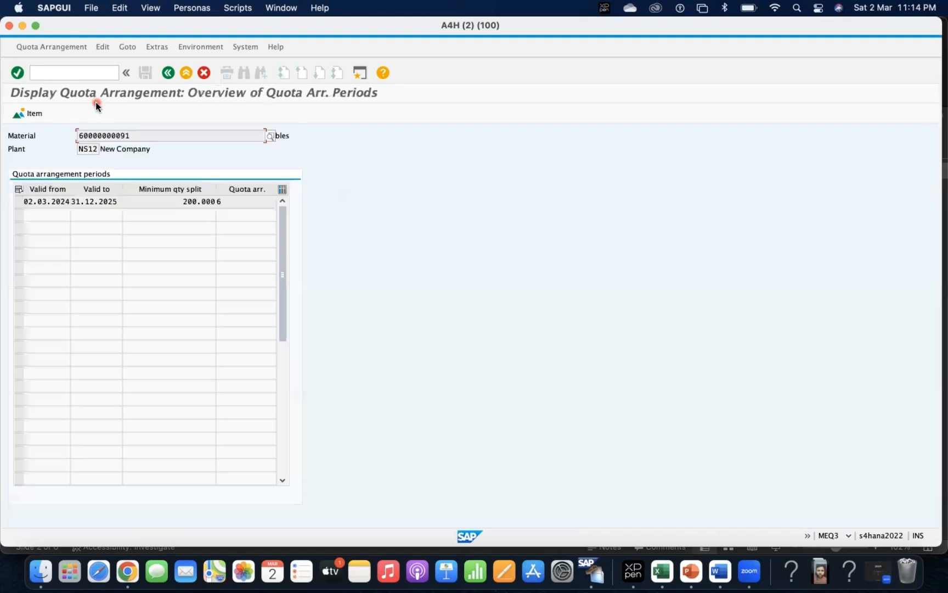
left_click(20, 201)
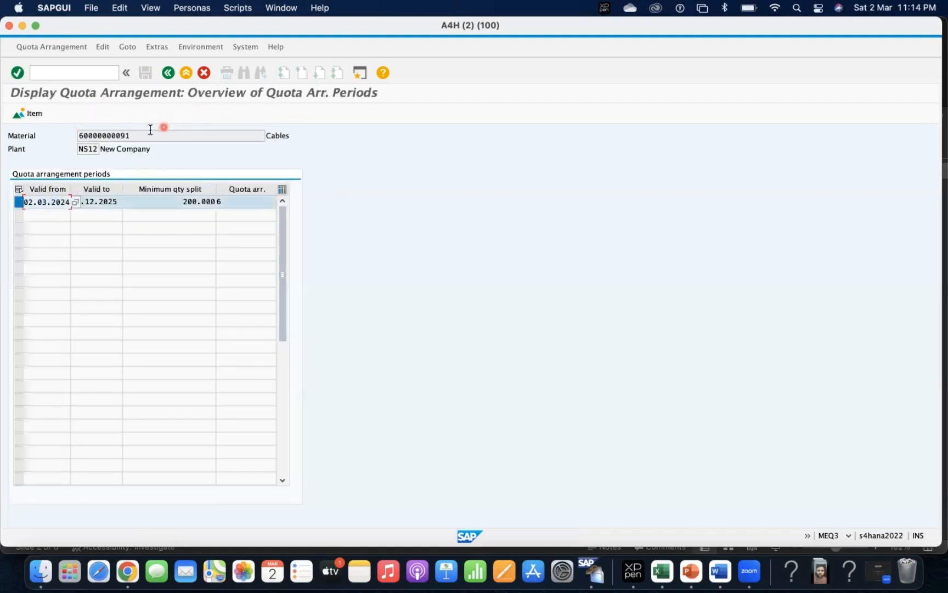
left_click(27, 114)
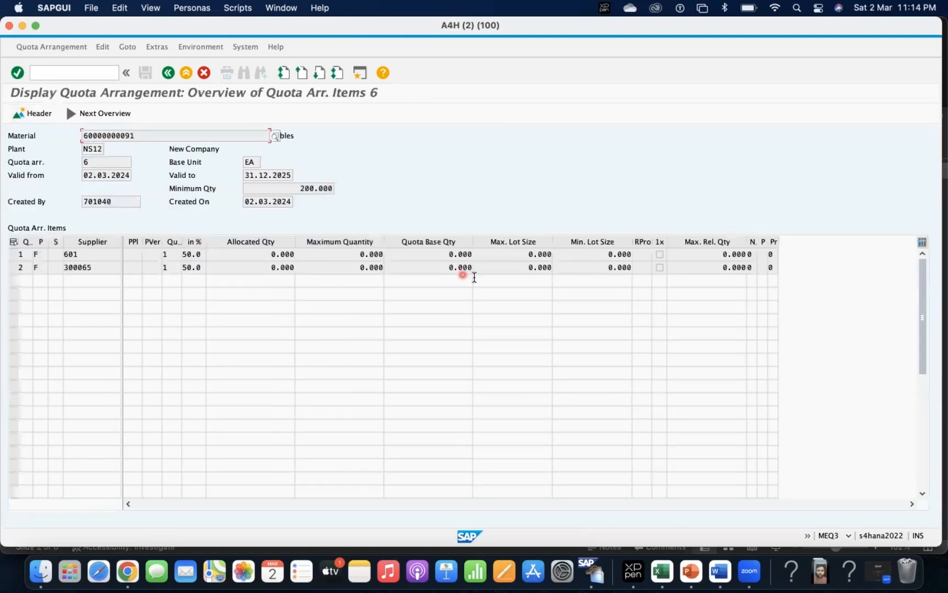
left_click(358, 73)
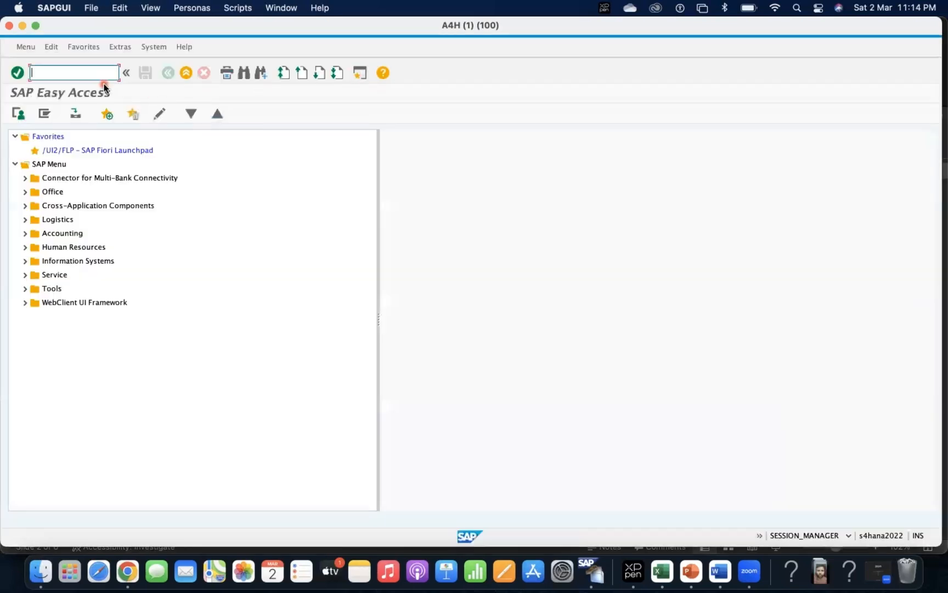
type("md04")
key("Return")
key("Return")
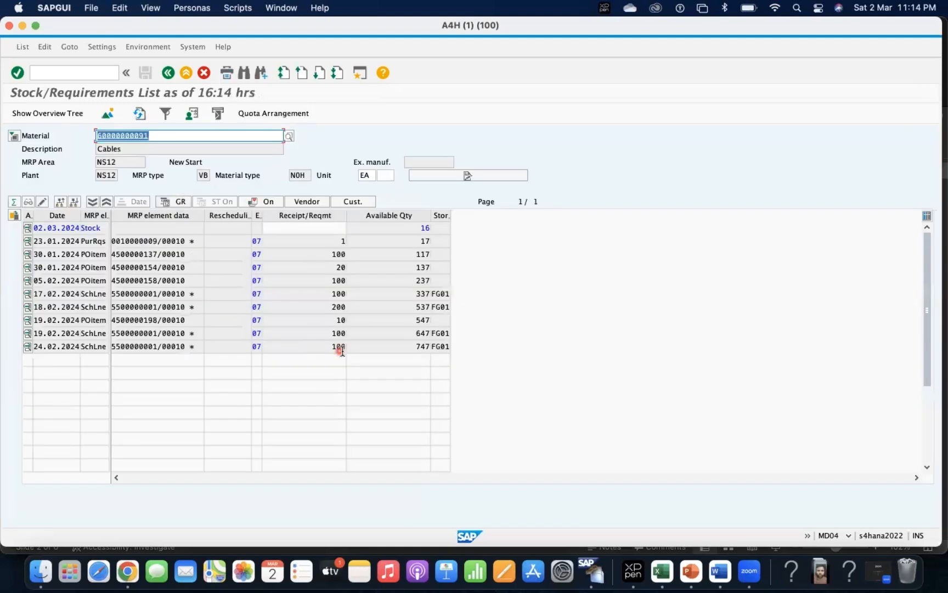
left_click(422, 346)
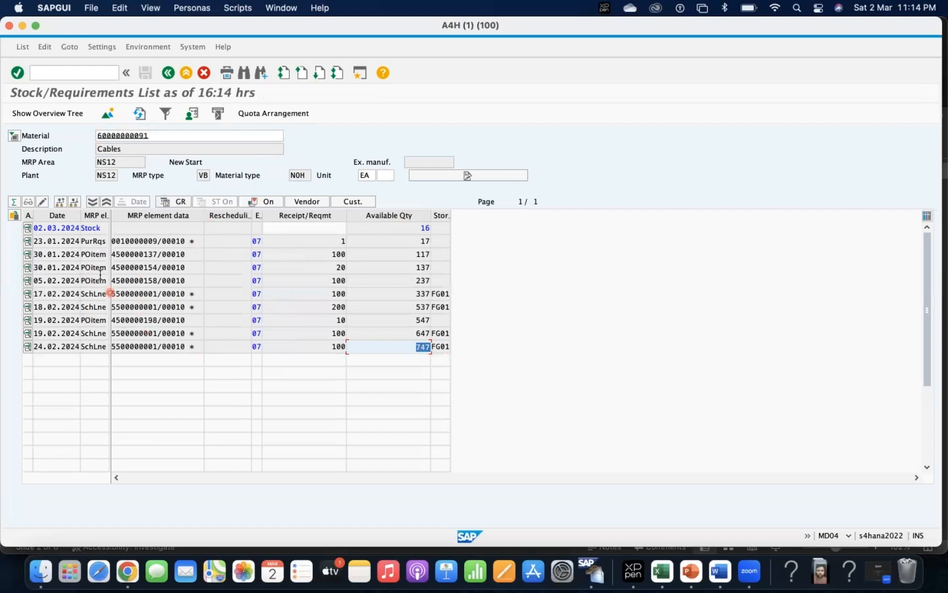
Open a new session, start MRP Live with MD01N, and return to the SAP Easy Access screen
left_click(359, 78)
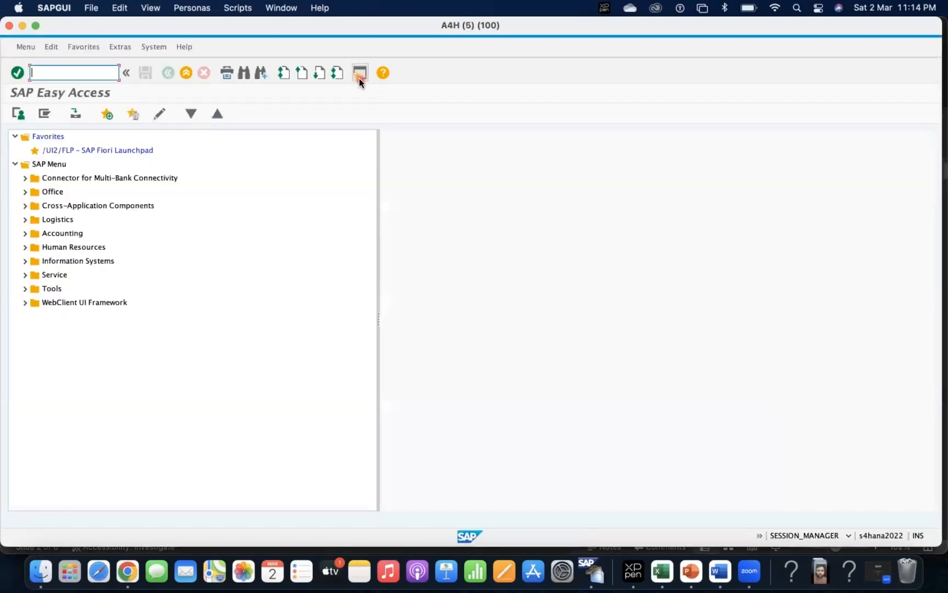
type("MD0")
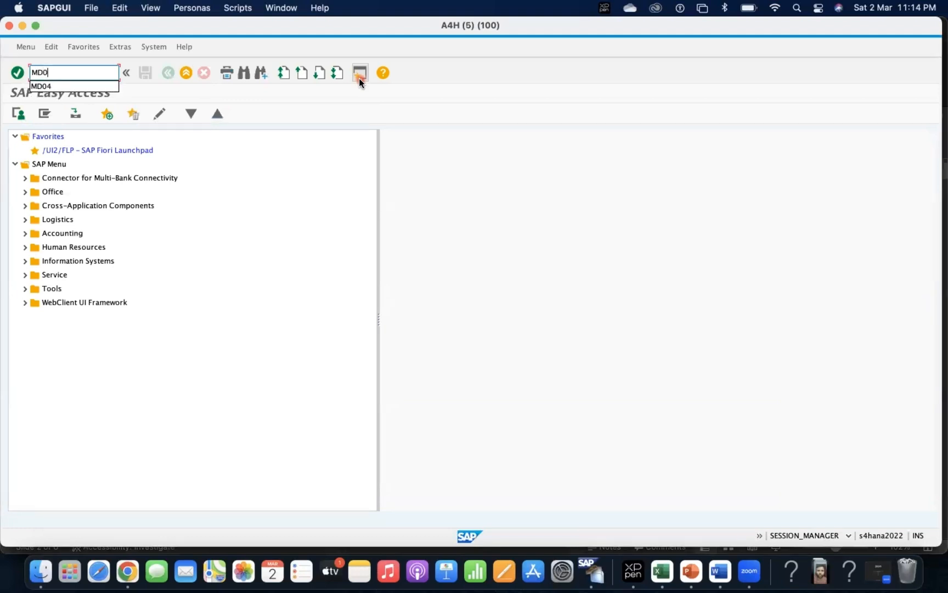
type("1N")
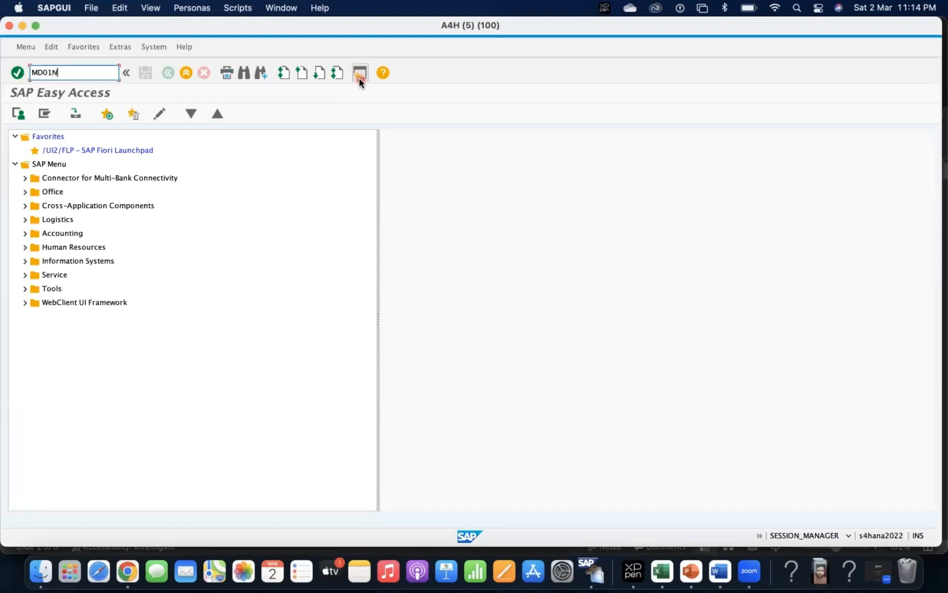
key("Return")
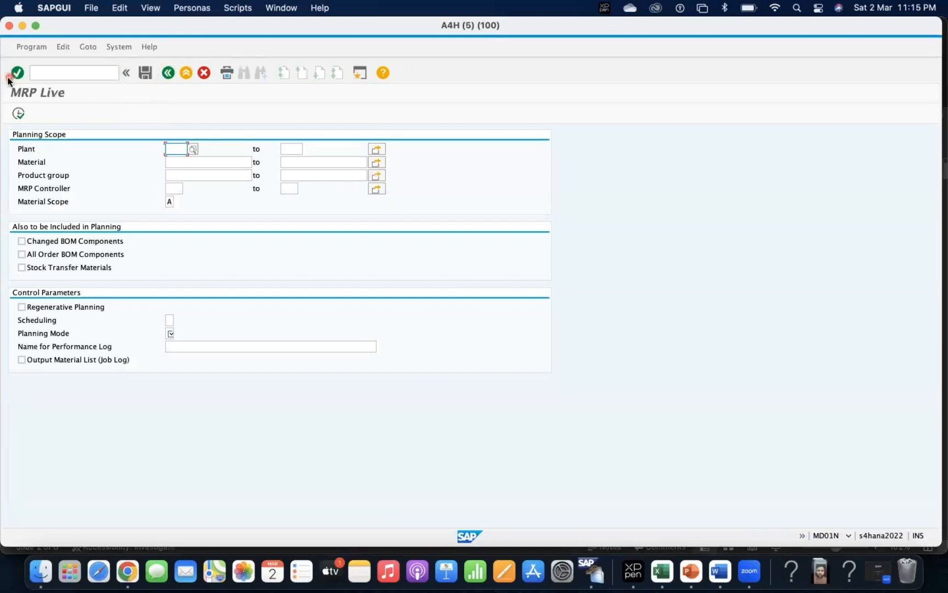
left_click(167, 73)
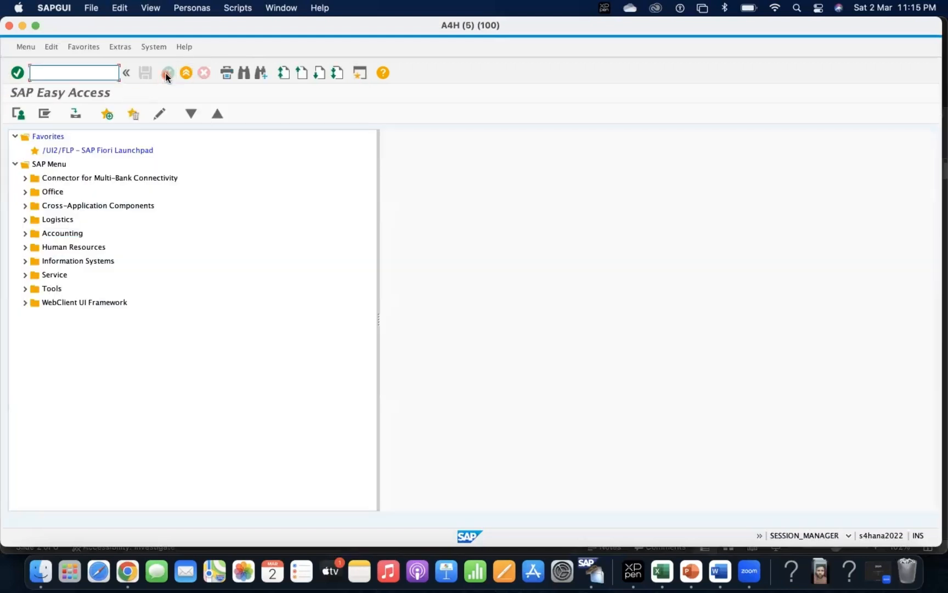
Open MD02 and set Create Purchase Req., SA Deliv. Sched. Lines and Create MRP List to 1
type("MD02")
key("Return")
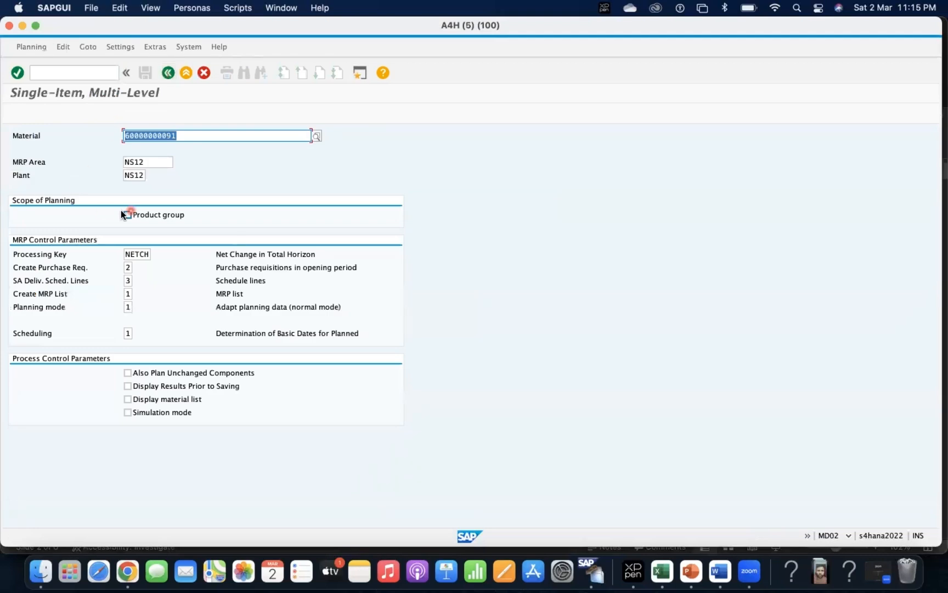
left_click(128, 267)
key("Tab")
type("1")
key("Tab")
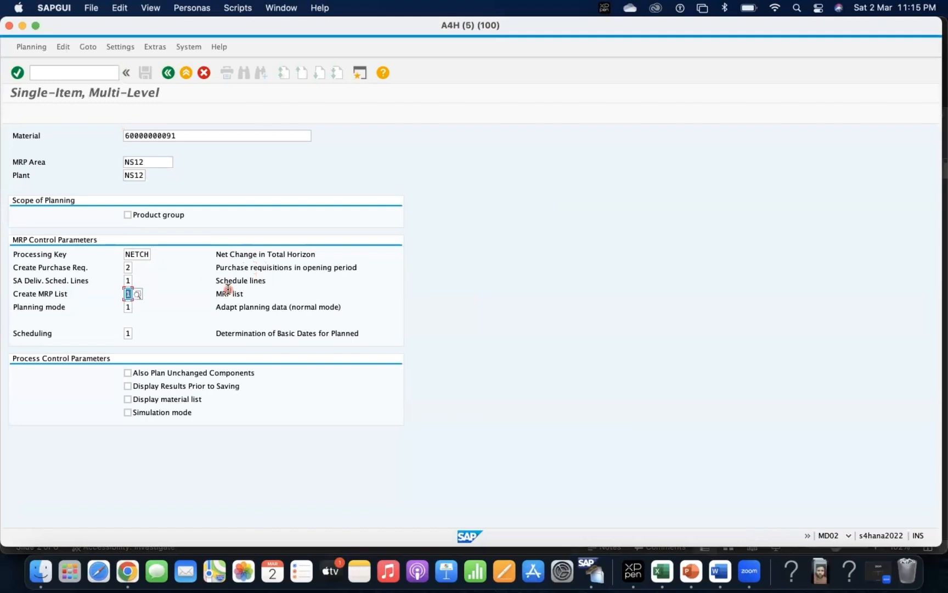
type("1")
key("Tab")
left_click(187, 133)
left_click(171, 164)
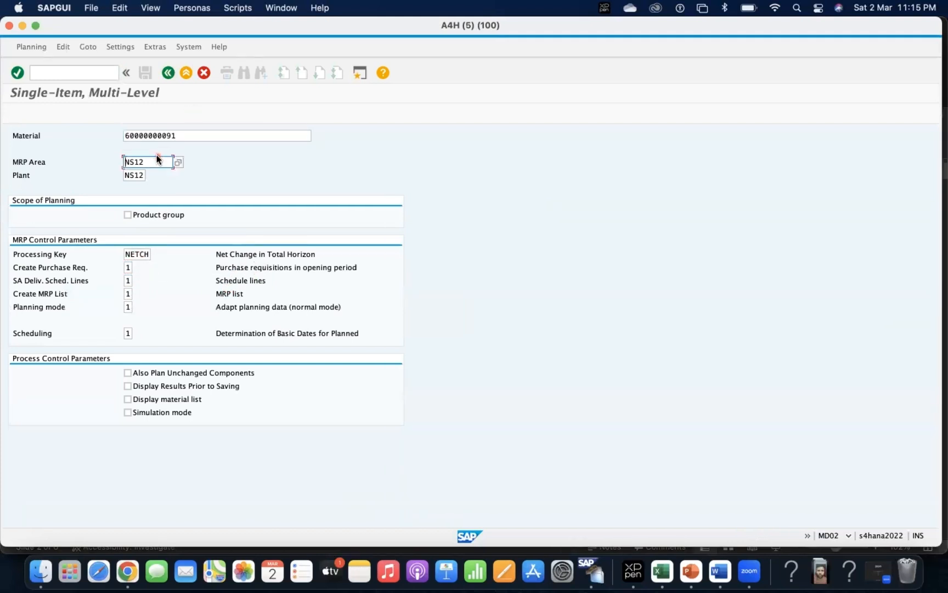
key("Return")
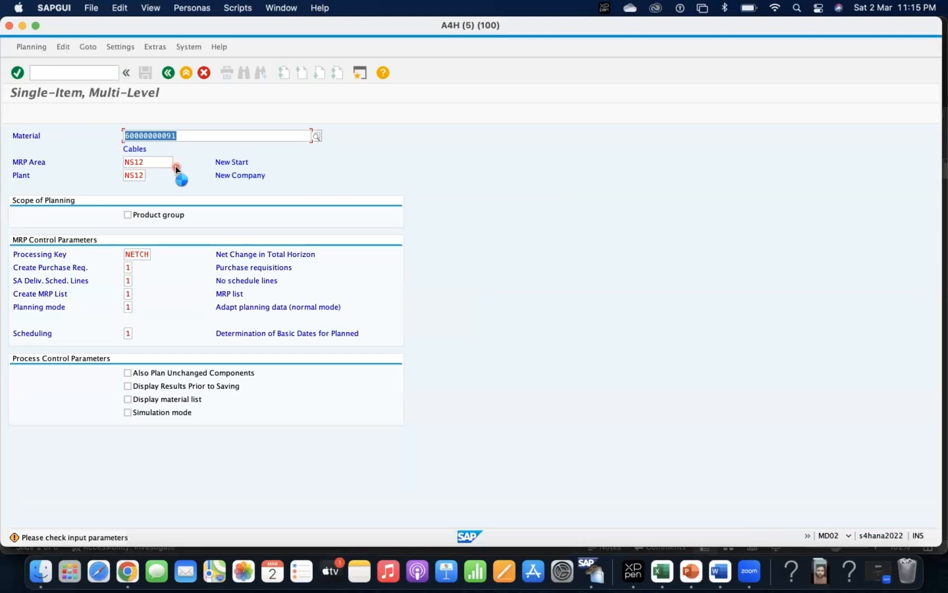
key("Return")
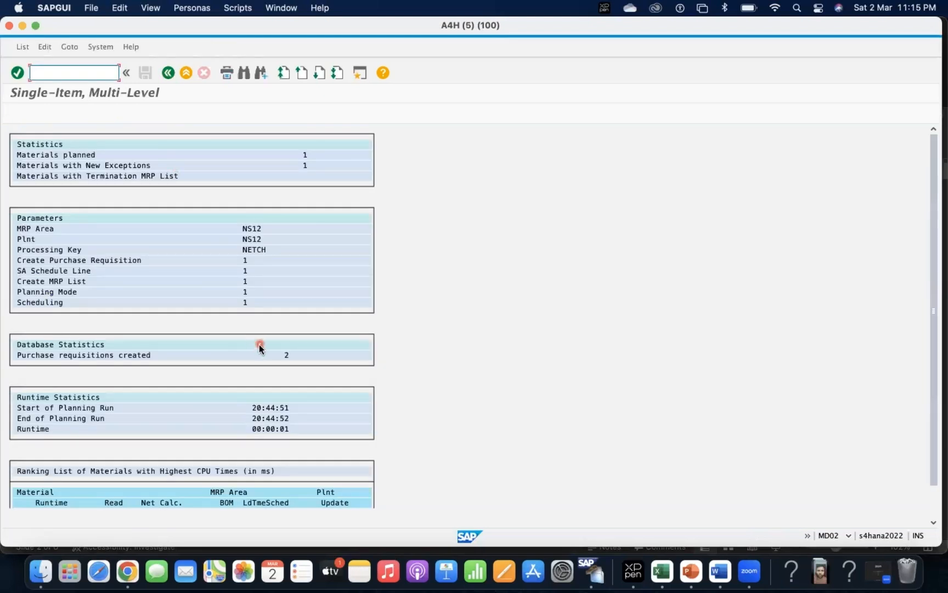
scroll(260, 343, "down", 3)
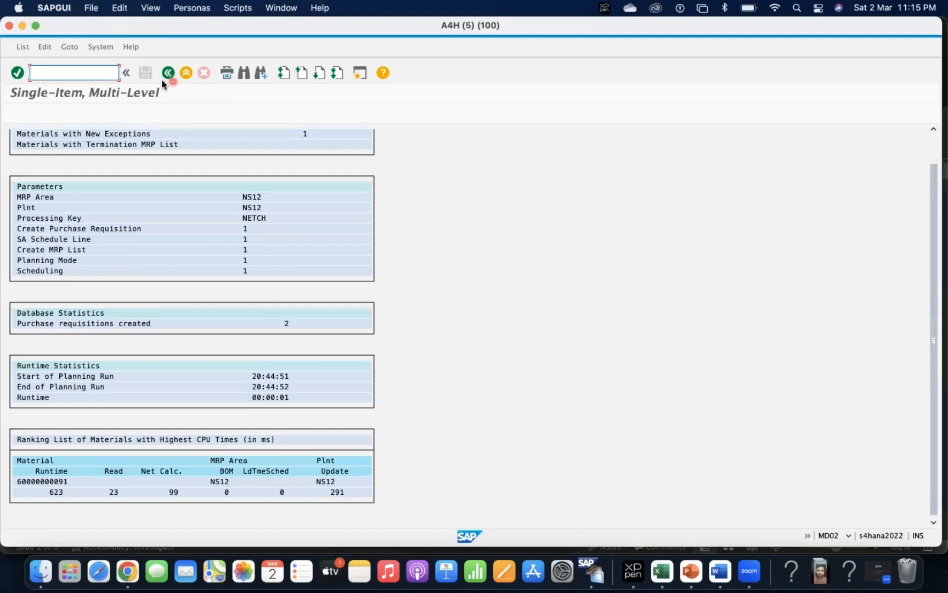
type("/NMDD4")
key("Return")
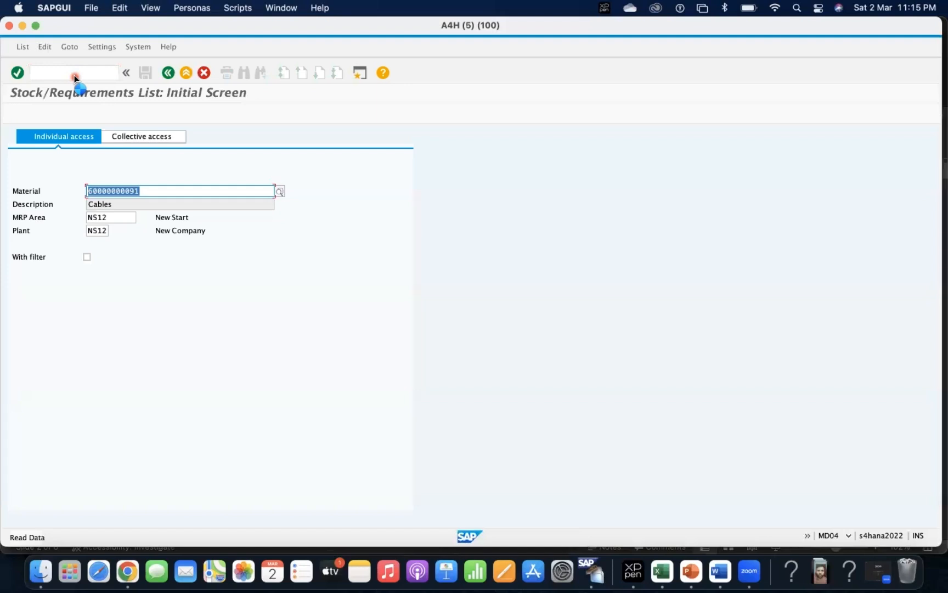
key("Return")
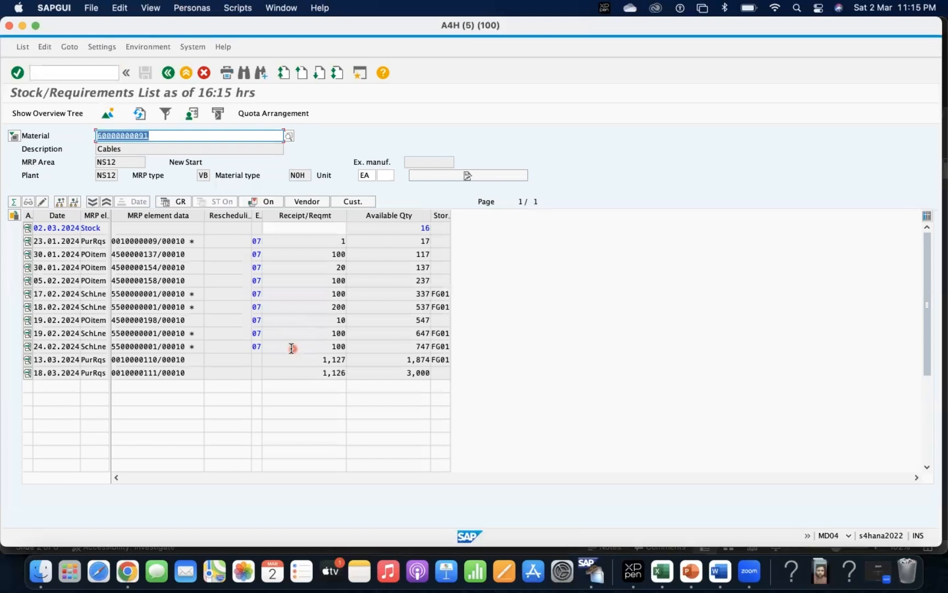
Check the vendor and quantity in the additional data of the purchase requisitions dated 13.03.2024 and 18.03.2024
left_click(156, 361)
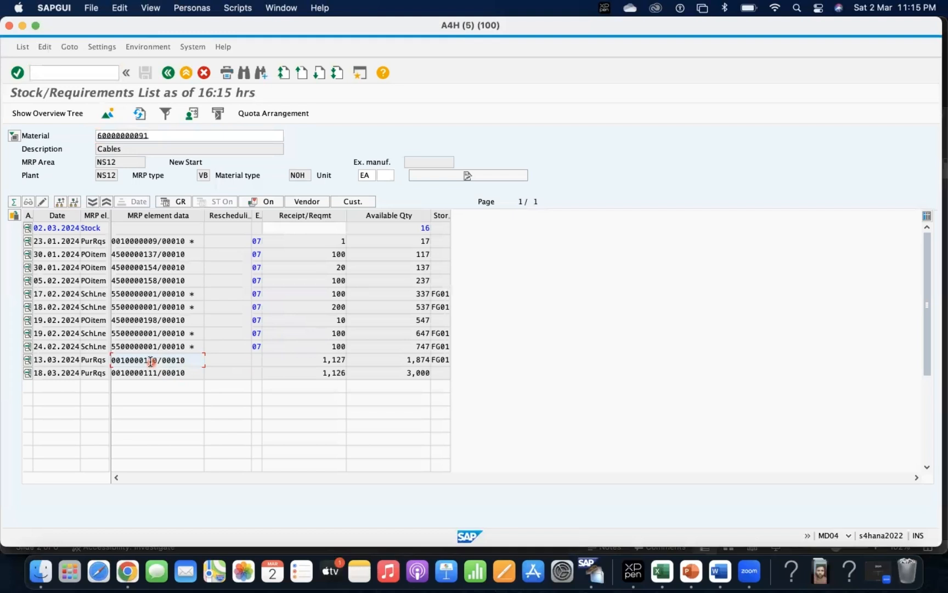
key("XF86AudioMute")
key("XF86AudioMute")
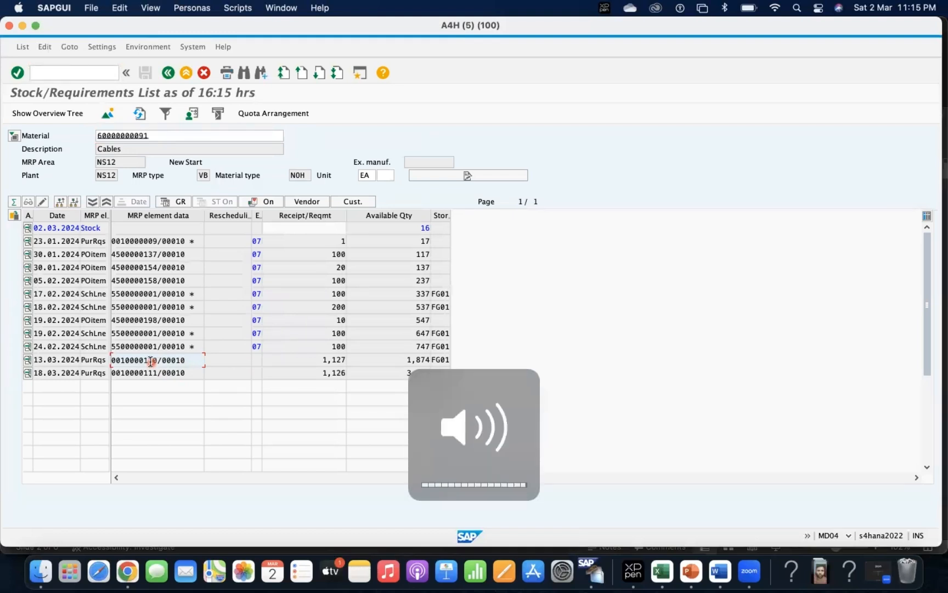
double_click(147, 362)
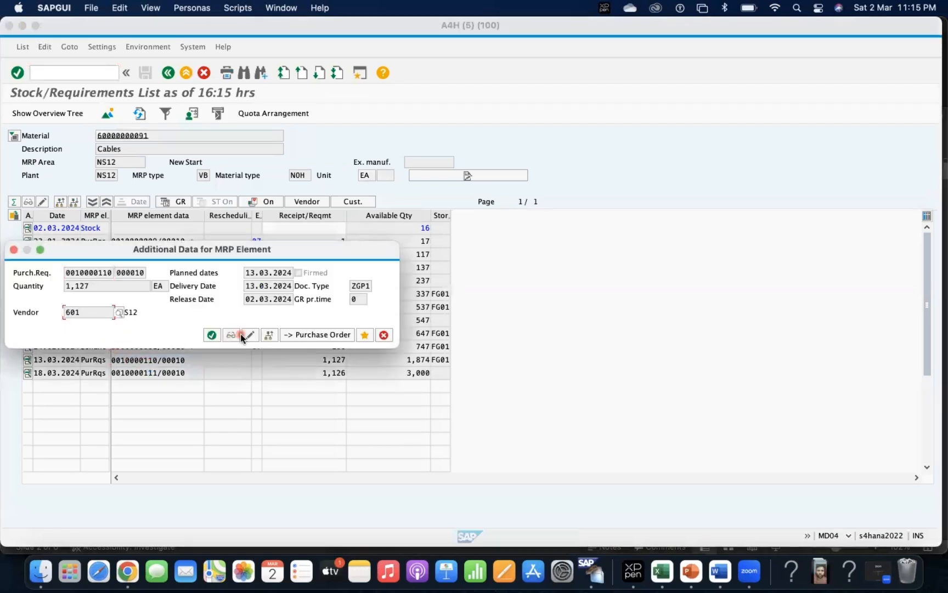
left_click(210, 335)
double_click(144, 373)
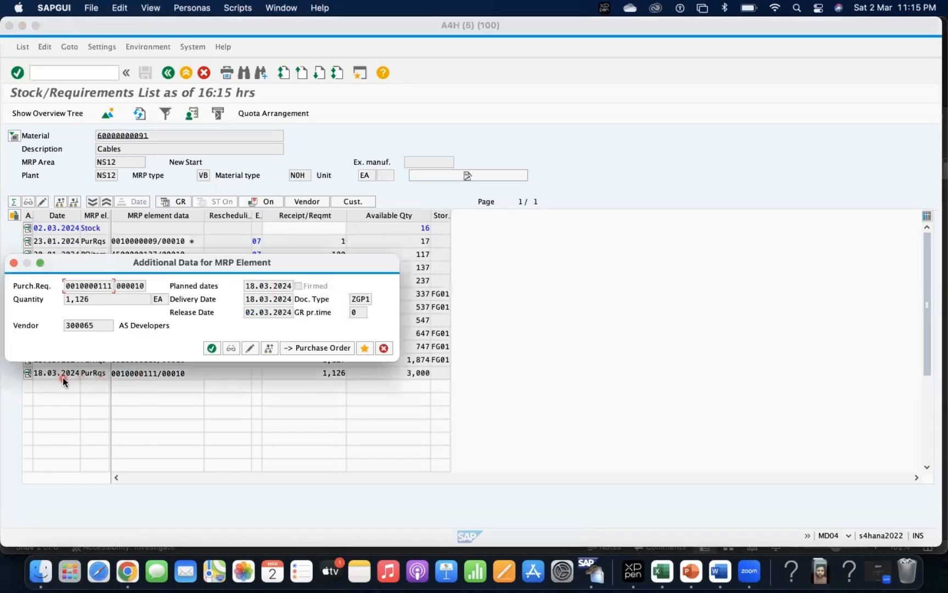
left_click(211, 348)
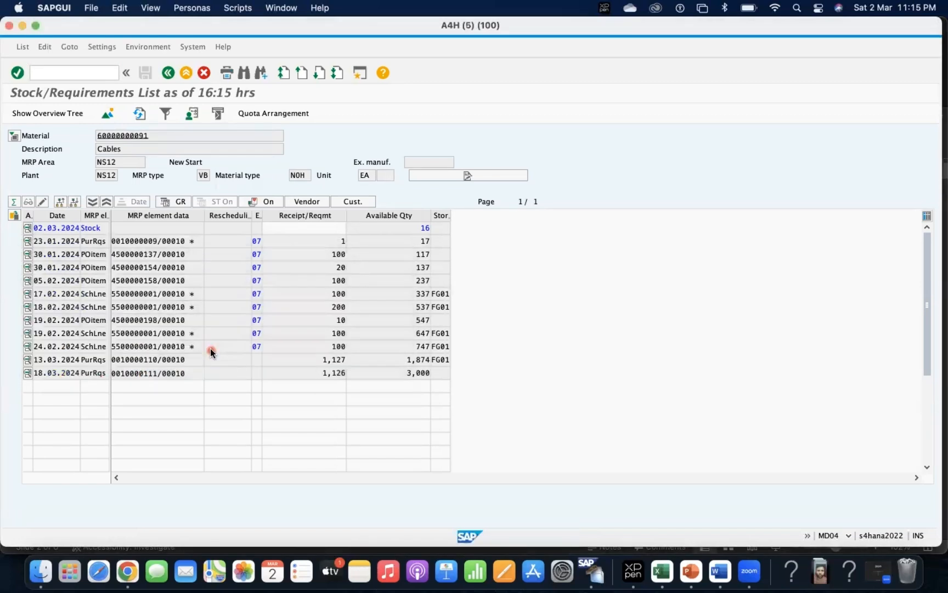
Minimise both stock/requirements list windows to get back to the displayed quota items
left_click(22, 26)
left_click(24, 46)
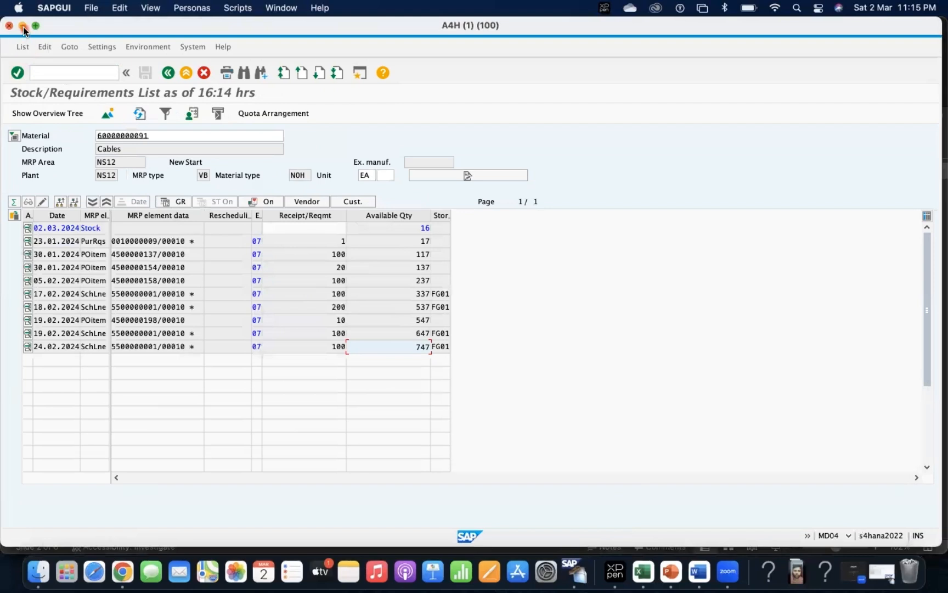
left_click(23, 27)
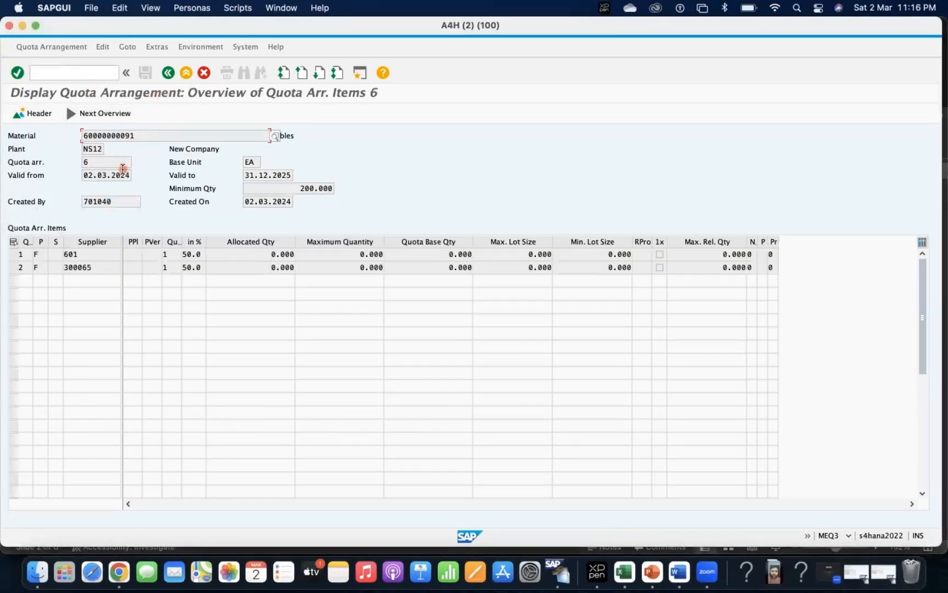
Open the 02.03.2024 period's quota items with MEQ3 in a new session, and place its window below the earlier display for comparison
left_click(160, 96)
type("/OMEQ3")
key("Return")
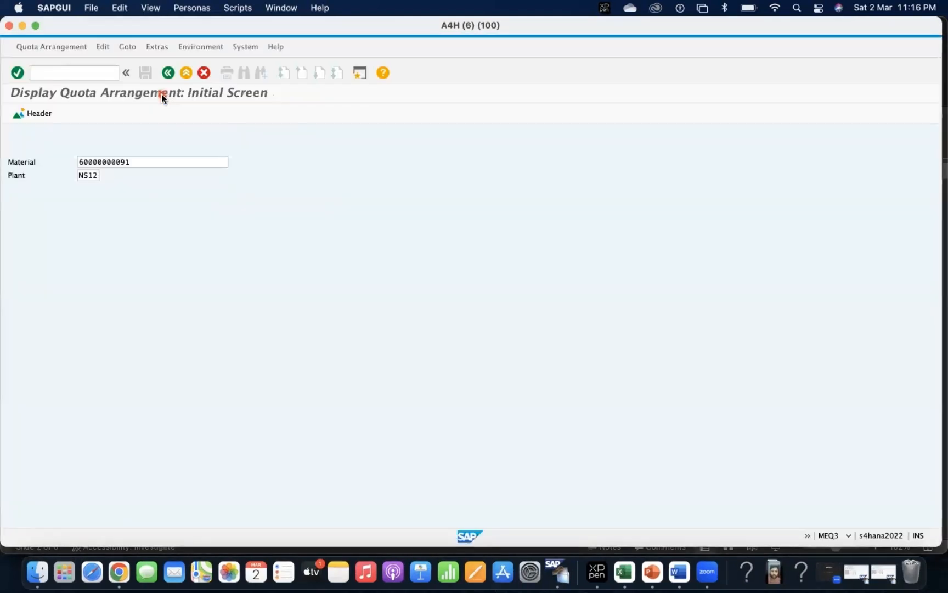
key("Return")
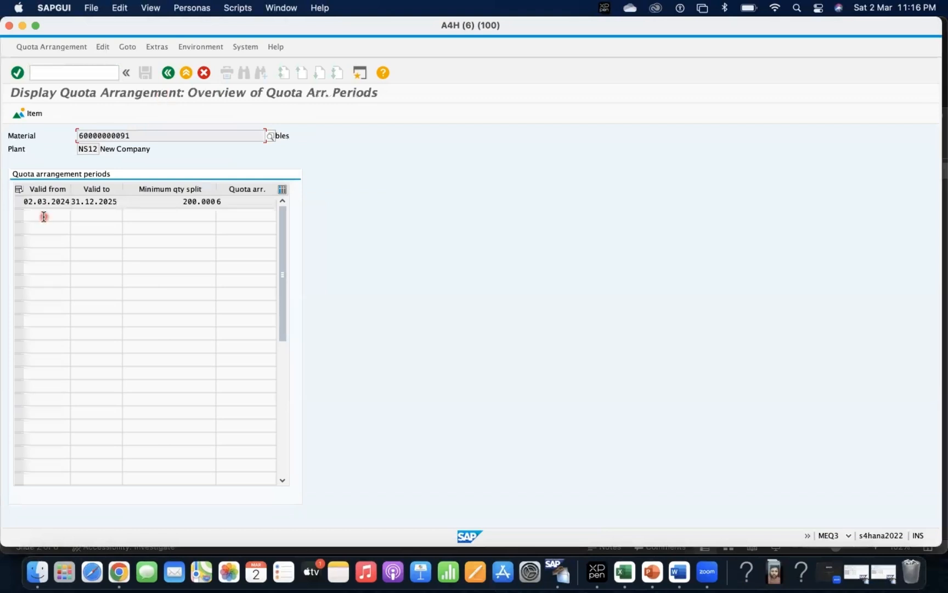
left_click(18, 201)
left_click(28, 114)
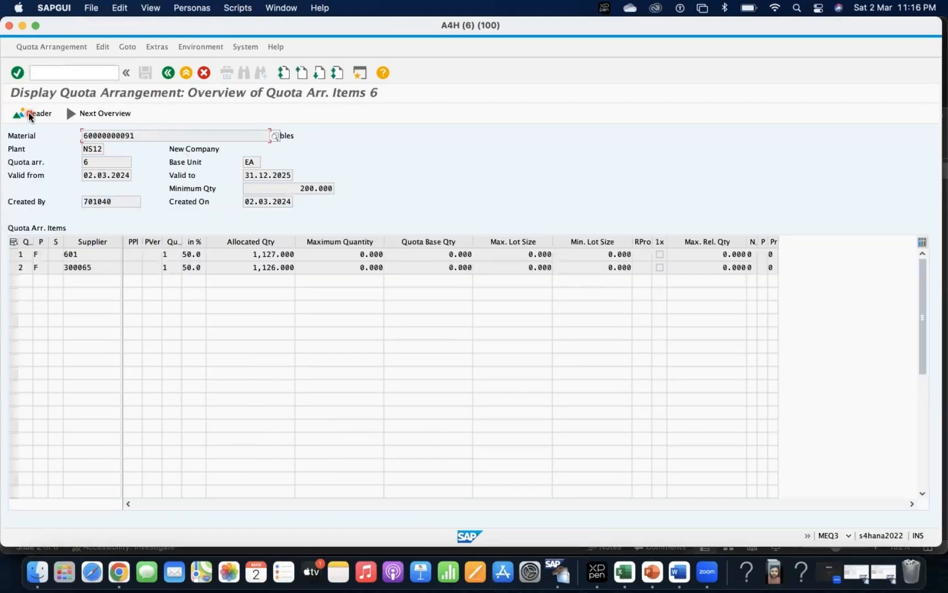
left_click_drag(86, 29, 131, 298)
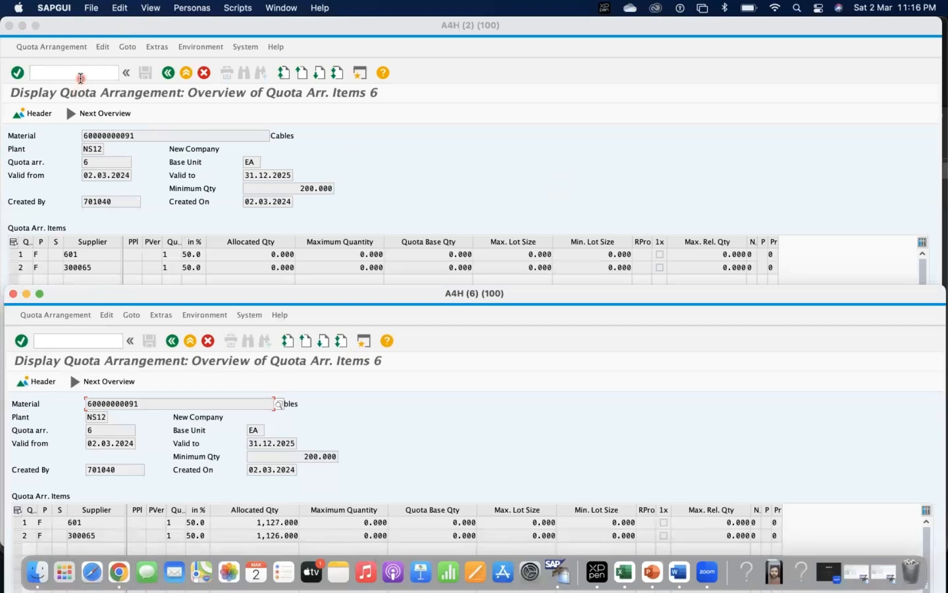
Start the MM02 material change transaction in the session showing the quota items with zero allocated quantities
left_click(81, 77)
type("/NM")
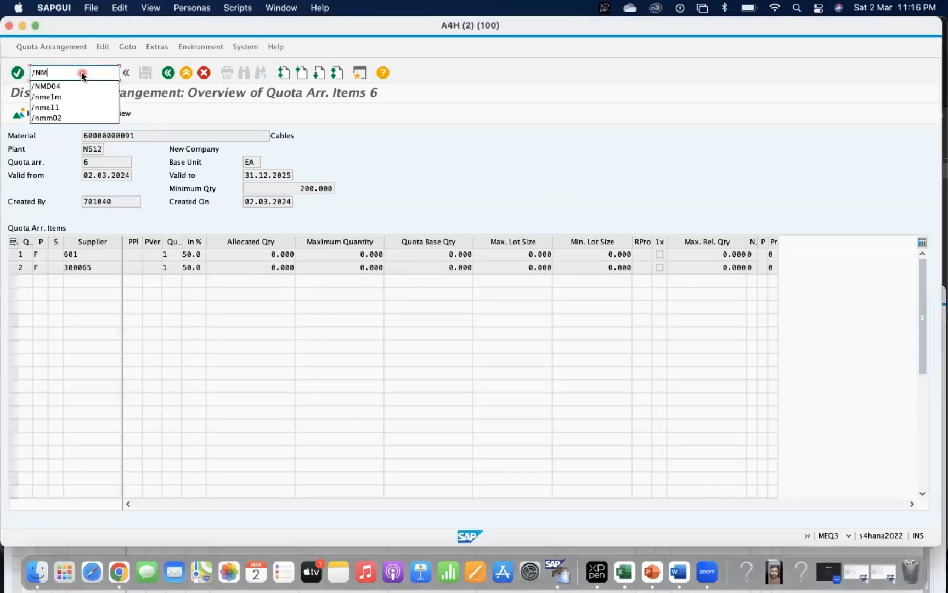
type("M02")
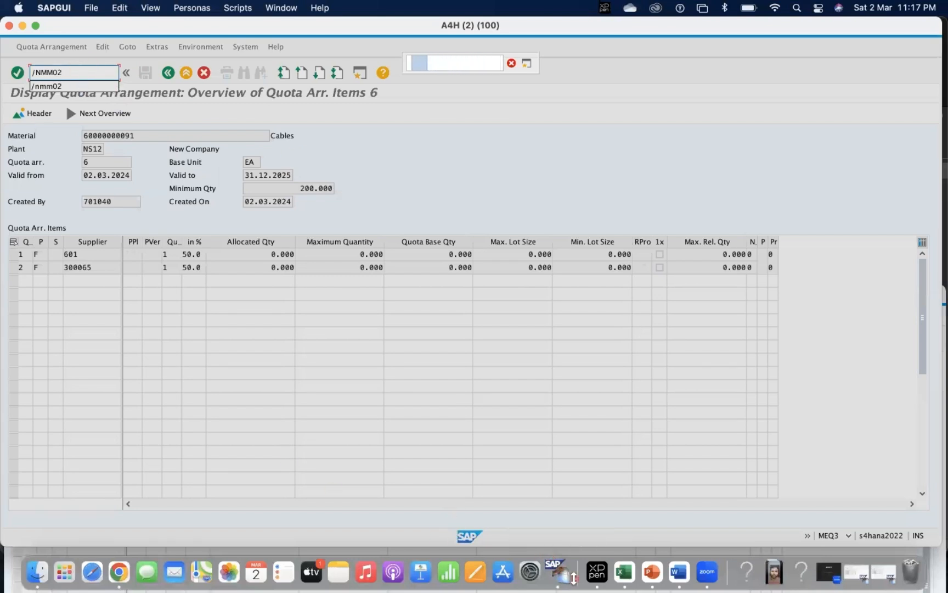
right_click(566, 575)
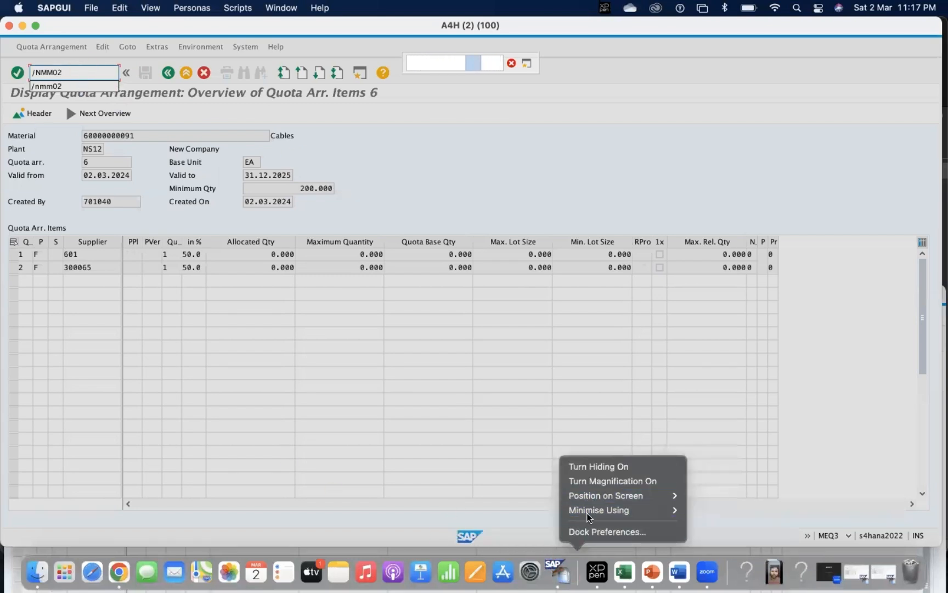
left_click(560, 571)
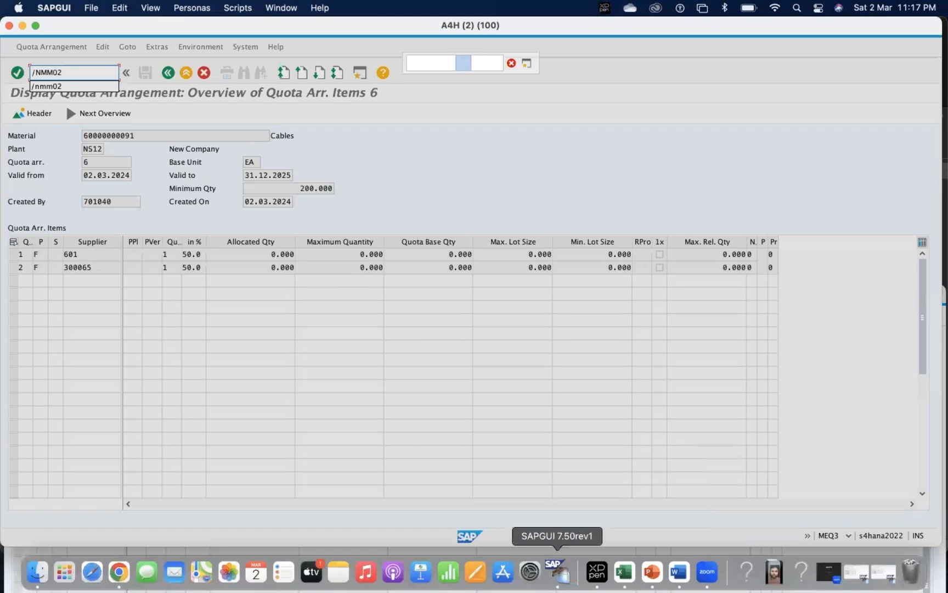
right_click(560, 571)
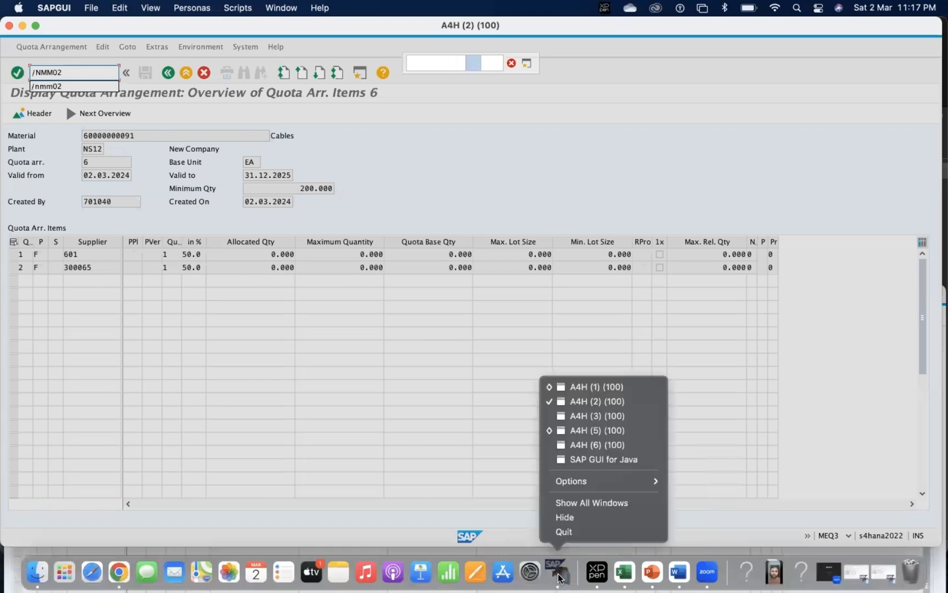
left_click(584, 416)
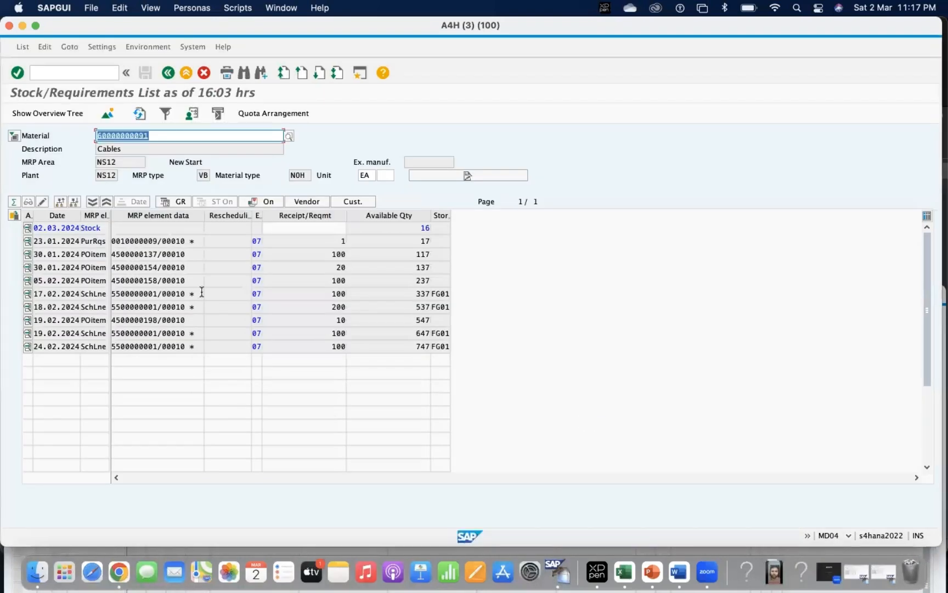
Open the purchase order item dated 05.02.2024 from the stock/requirements list for changing
left_click(336, 268)
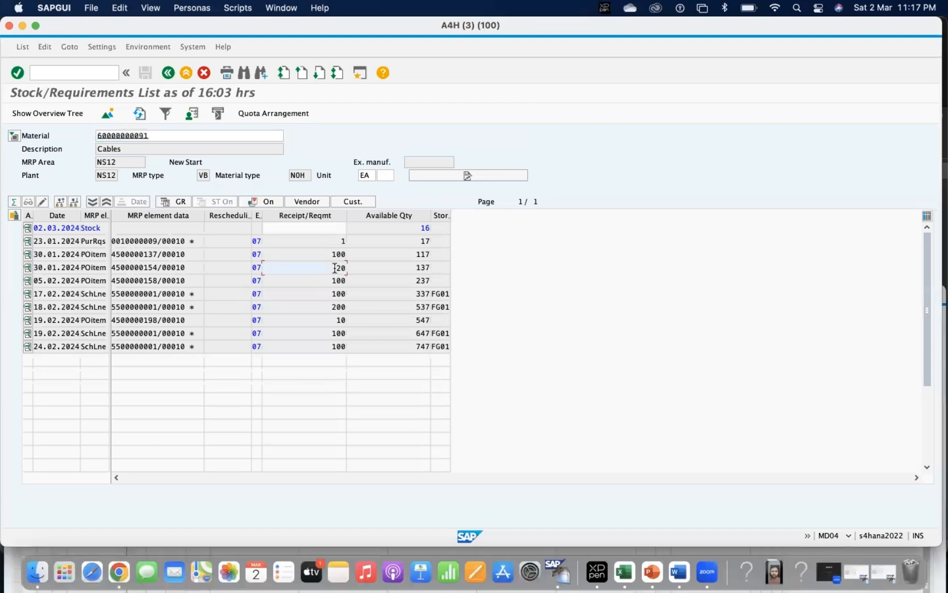
left_click(325, 280)
double_click(132, 280)
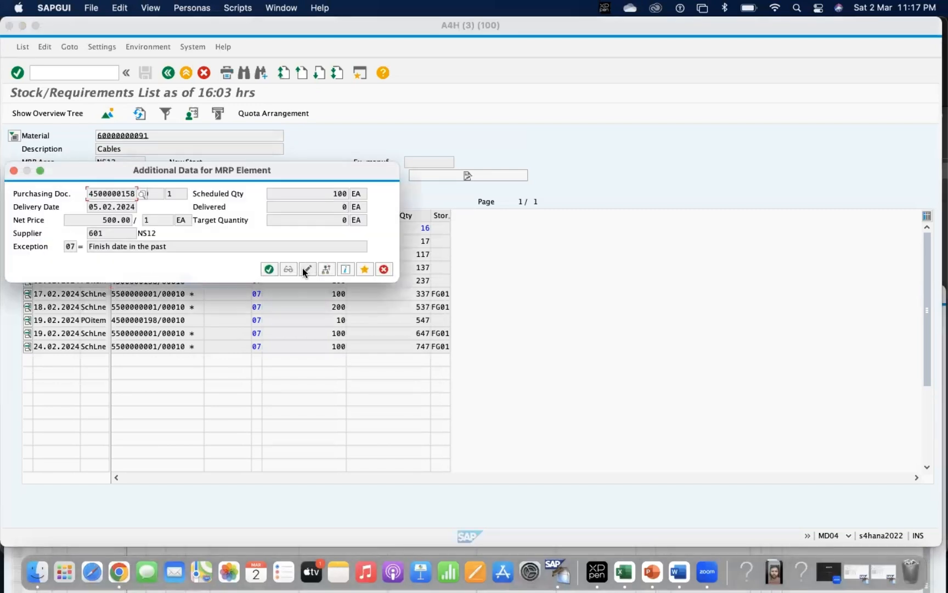
left_click(303, 268)
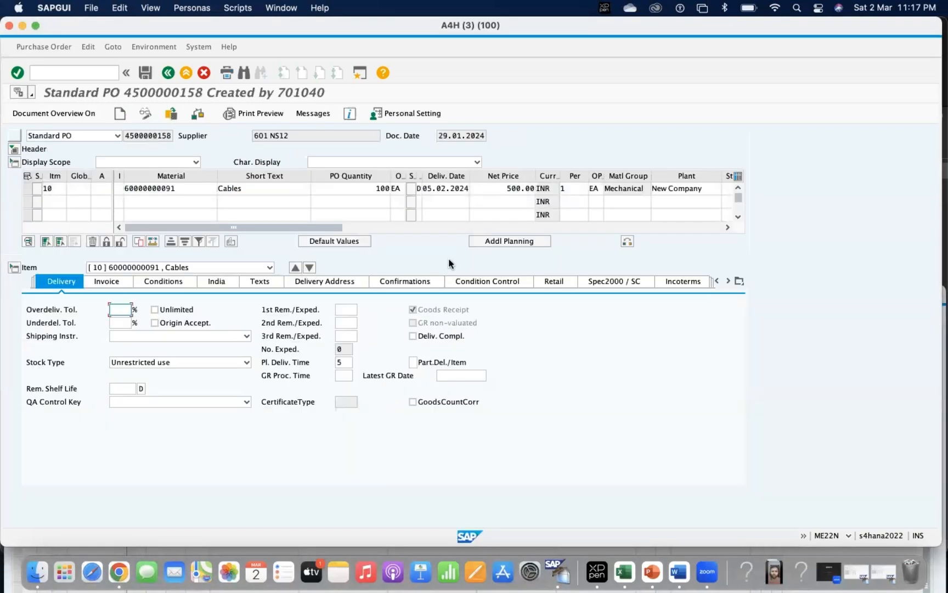
Delete item 10 (Cables, 100 EA) from the purchase order and save the order
left_click(26, 189)
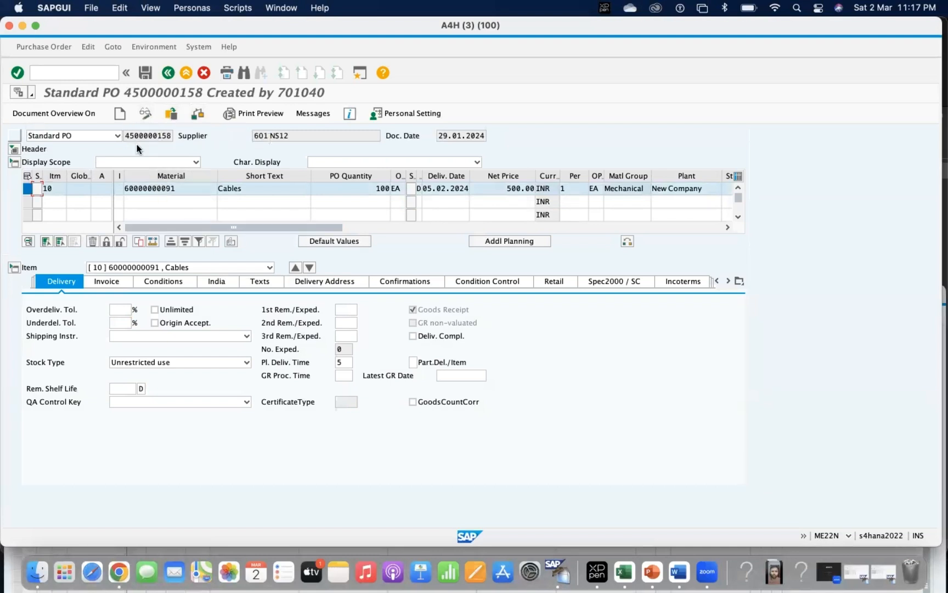
left_click(92, 241)
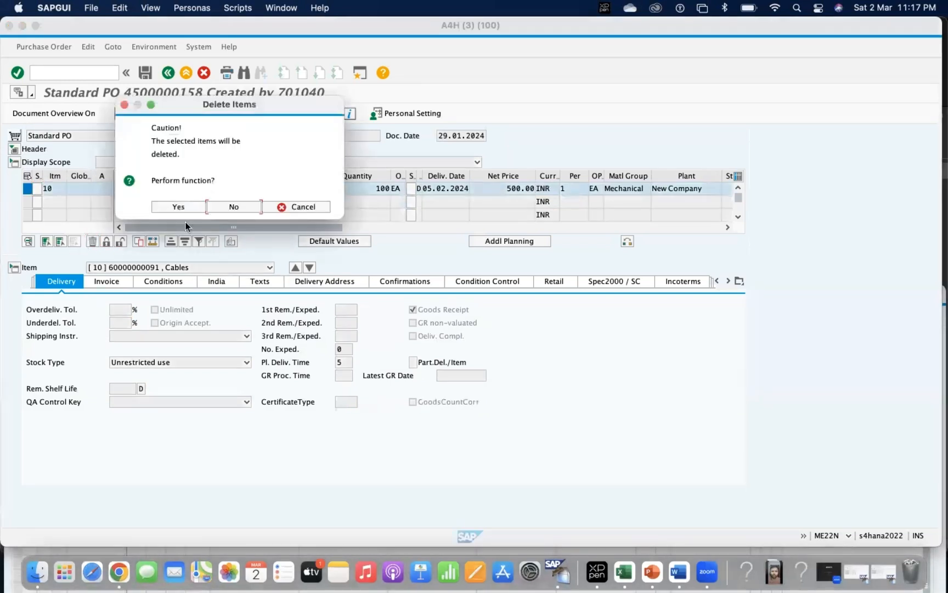
left_click(178, 207)
left_click(145, 73)
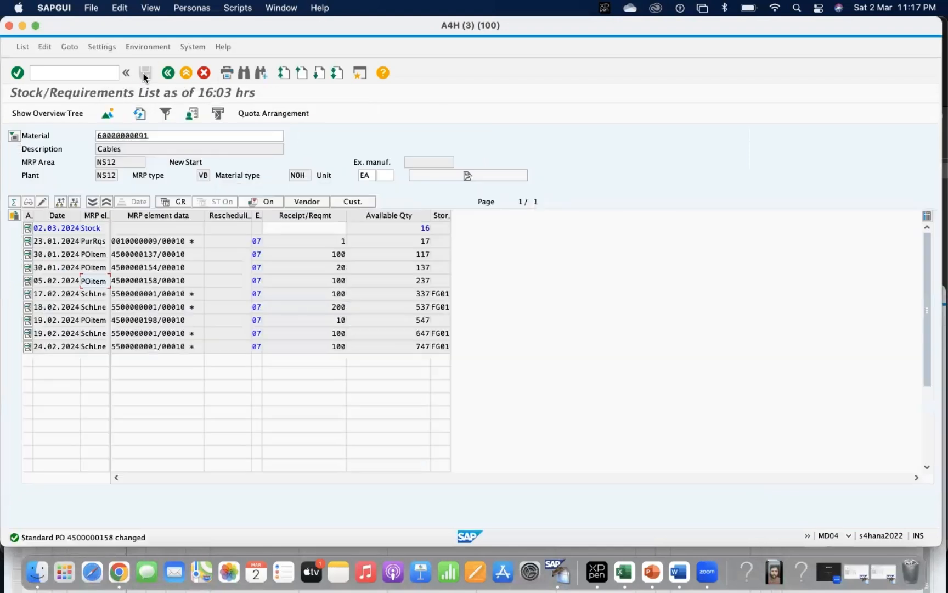
Refresh the stock/requirements list and check the available quantity at the purchase requisition dated 18.03.2024
left_click(140, 113)
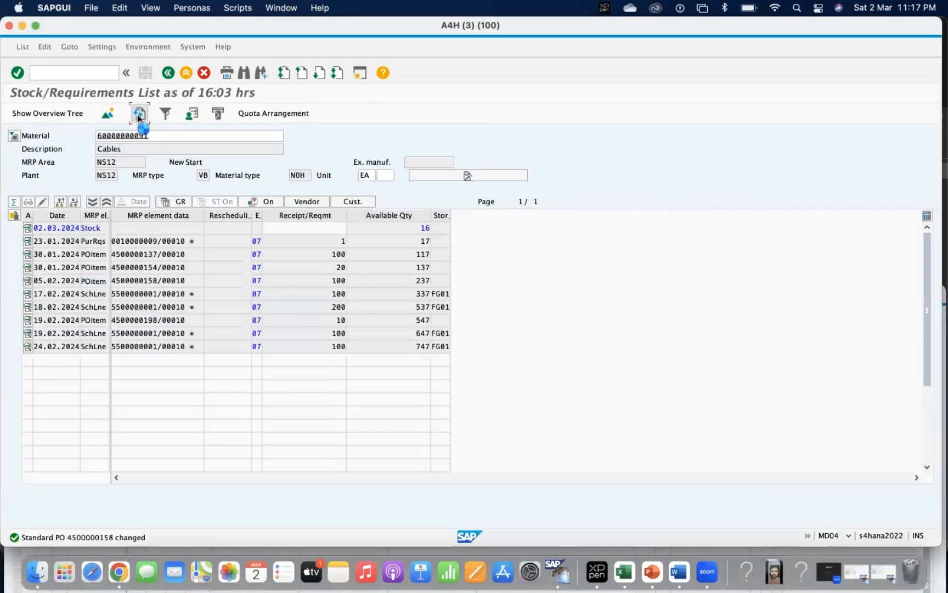
left_click(139, 116)
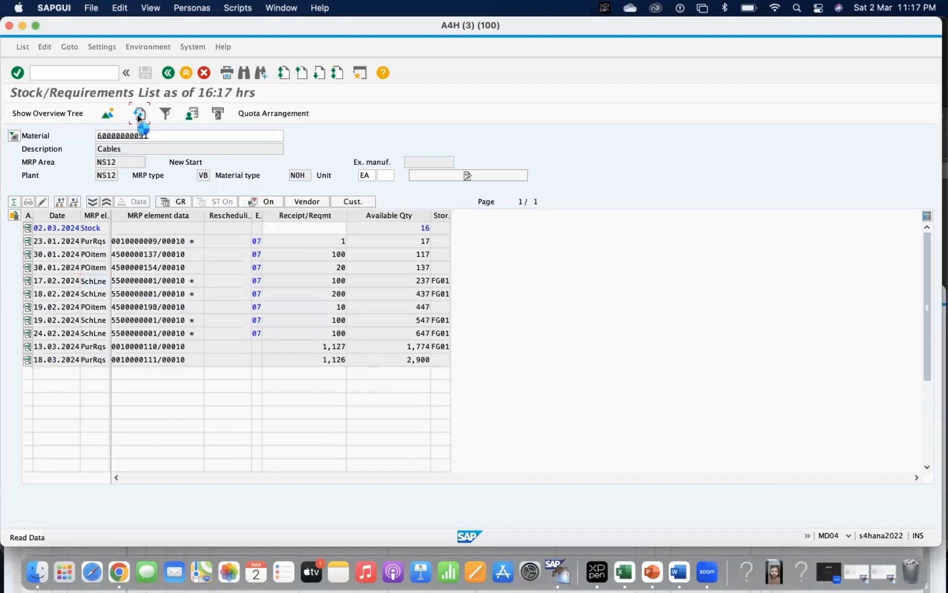
left_click(139, 116)
left_click_drag(387, 360, 470, 372)
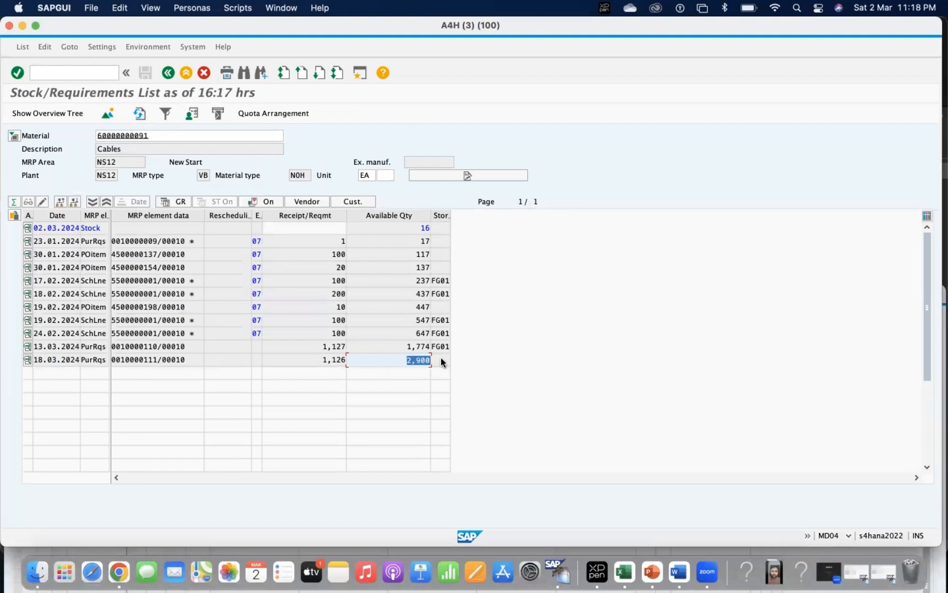
left_click(72, 74)
type("/nmd02")
key("Return")
key("Tab")
key("Tab")
key("Tab")
key("Tab")
type("1")
key("Tab")
type("1")
key("Tab")
key("Return")
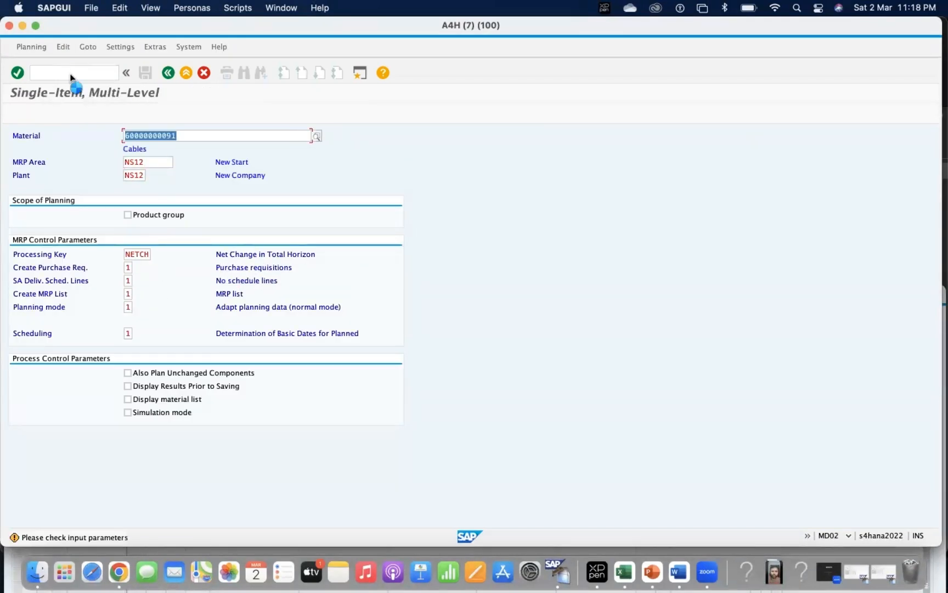
key("Return")
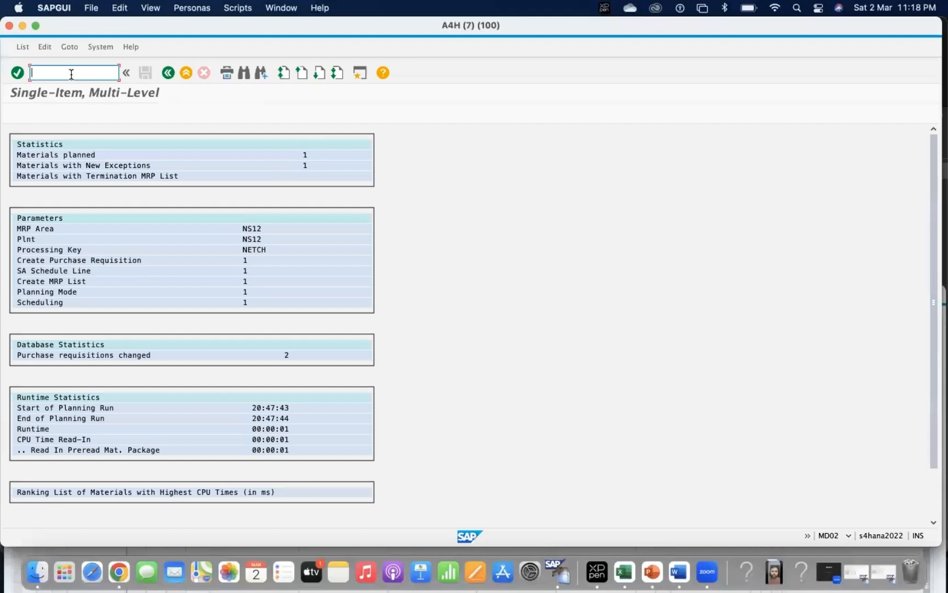
Display the material's stock/requirements list with MD04 and check the quantities of the purchase requisitions dated 13.03.2024 and 18.03.2024
type("/N")
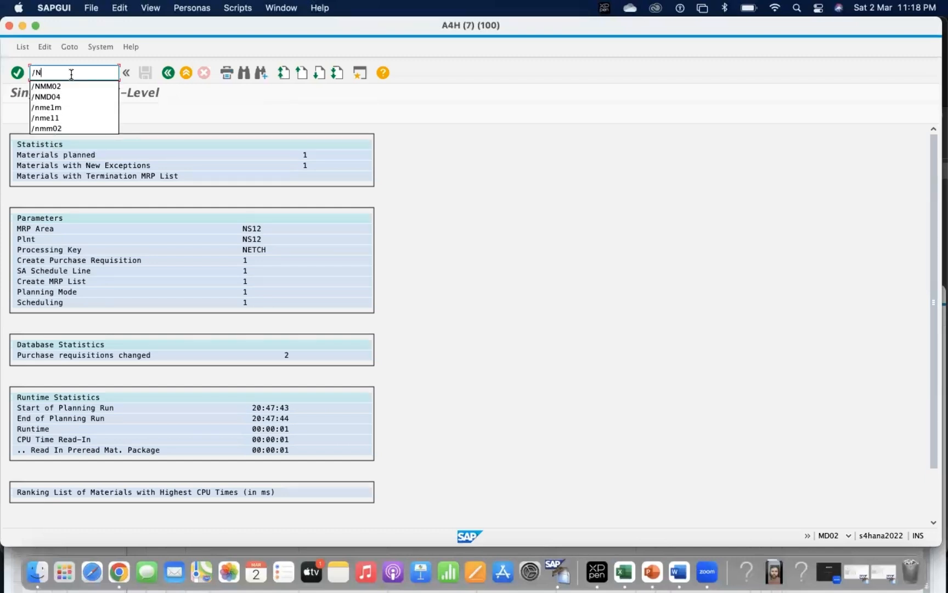
type("MD04")
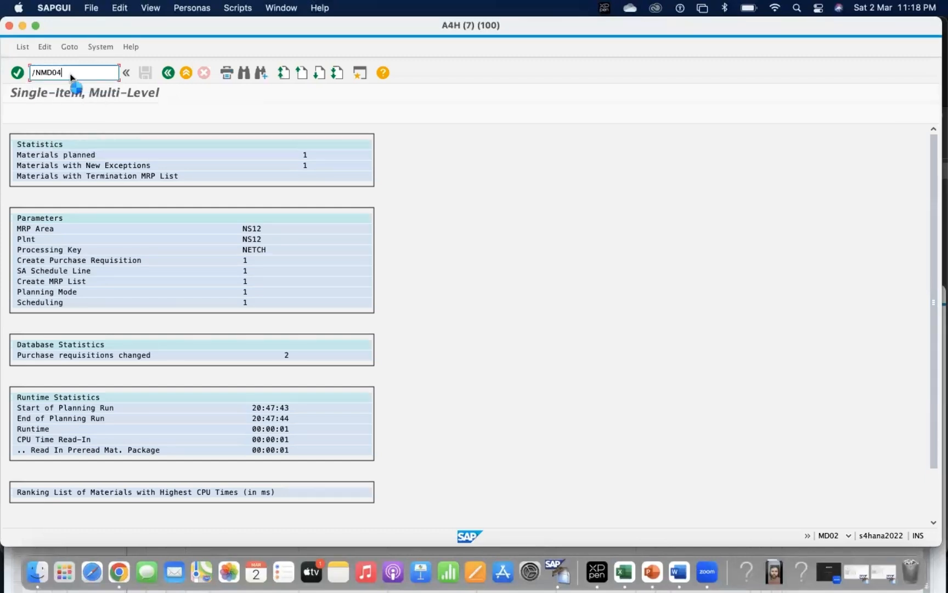
key("Return")
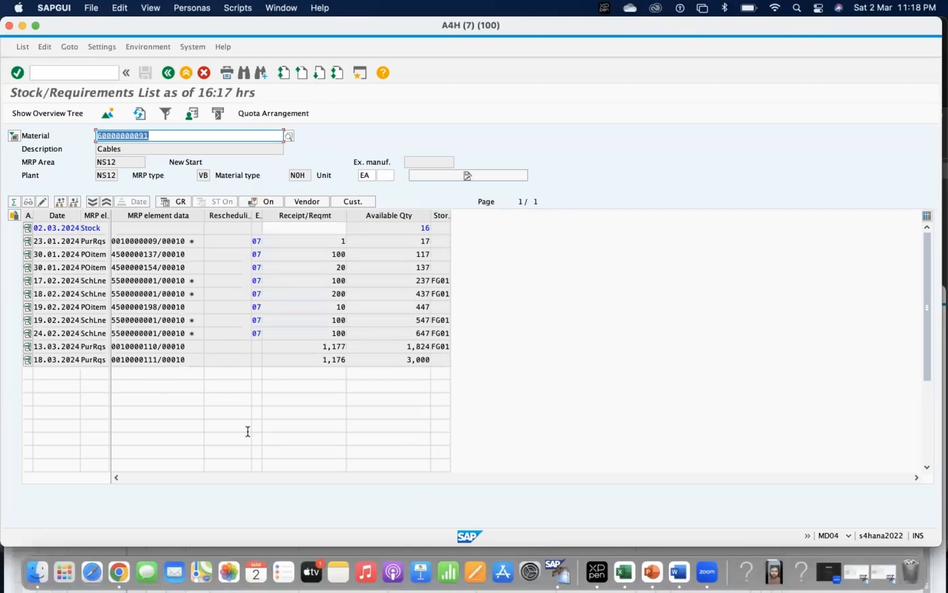
mouse_move(337, 345)
left_mouse_down()
mouse_move(351, 347)
mouse_move(337, 360)
mouse_move(349, 362)
mouse_move(338, 345)
mouse_move(351, 344)
left_mouse_up()
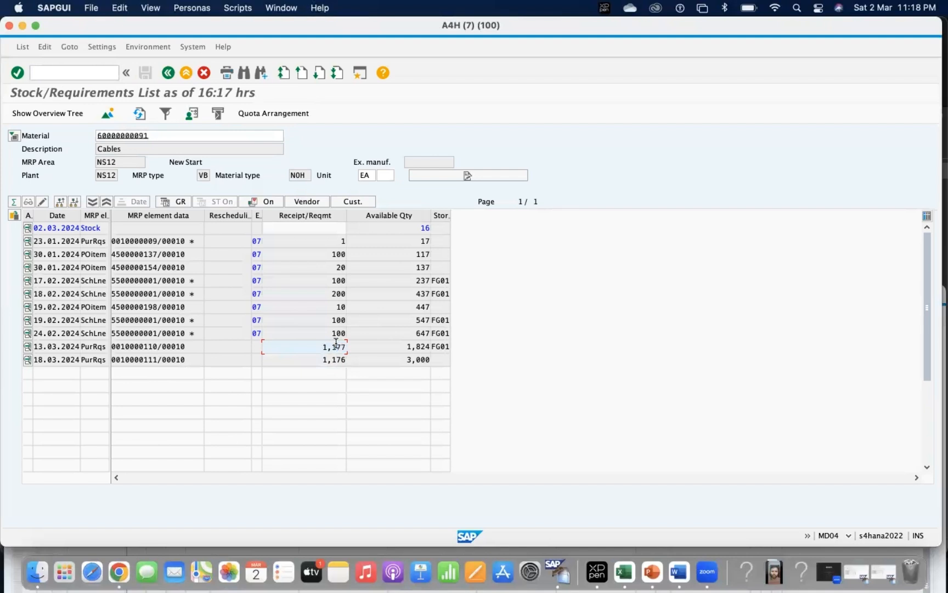
left_click(340, 359)
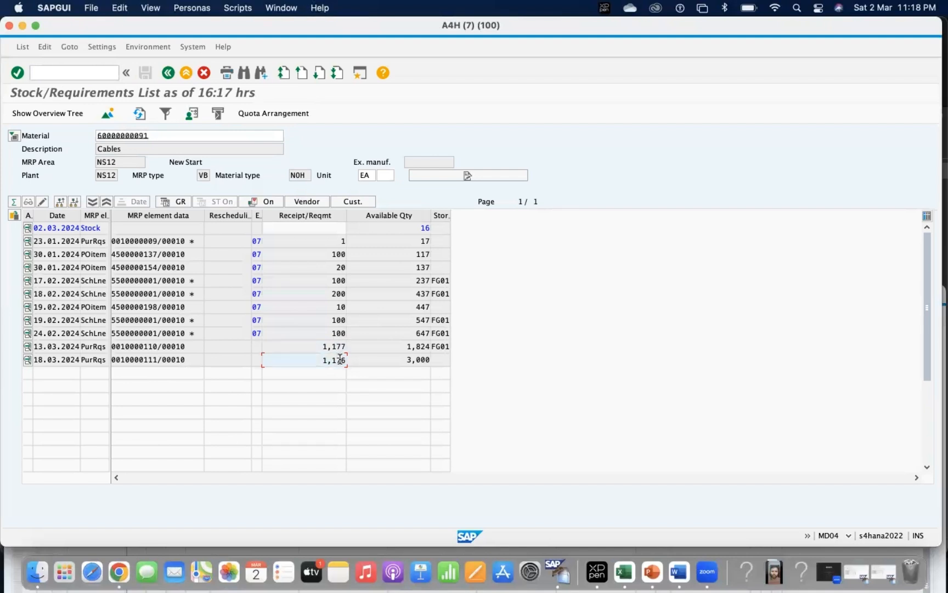